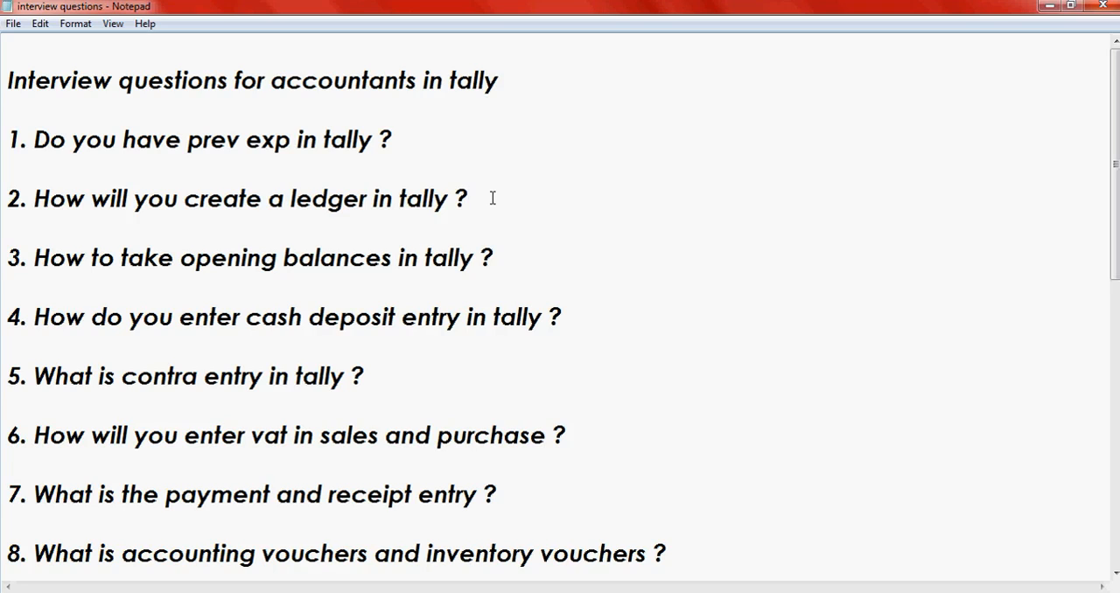
pyautogui.click(508, 273)
pyautogui.click(508, 257)
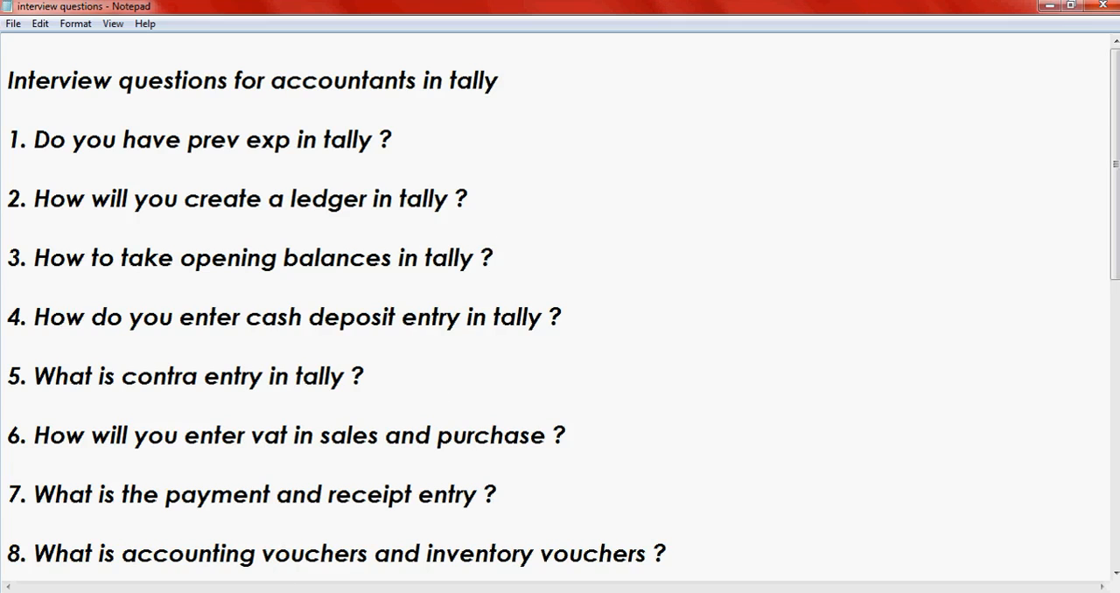
# - Switch to Tally 9 and open the creation form for a single ledger
pyautogui.hotkey('alt', 'Tab')
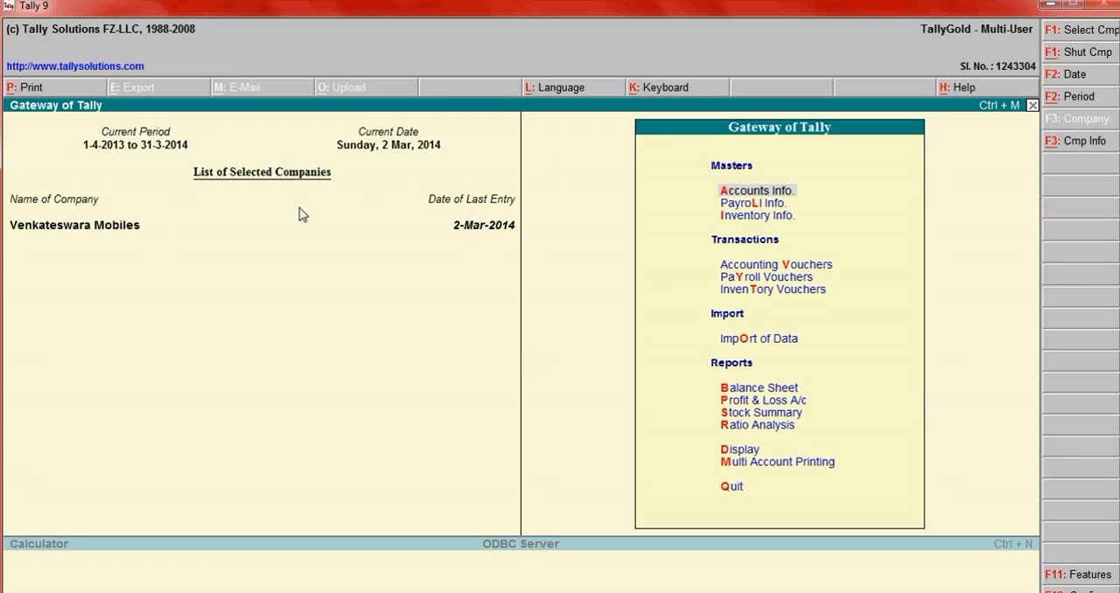
pyautogui.click(738, 192)
pyautogui.press('Down')
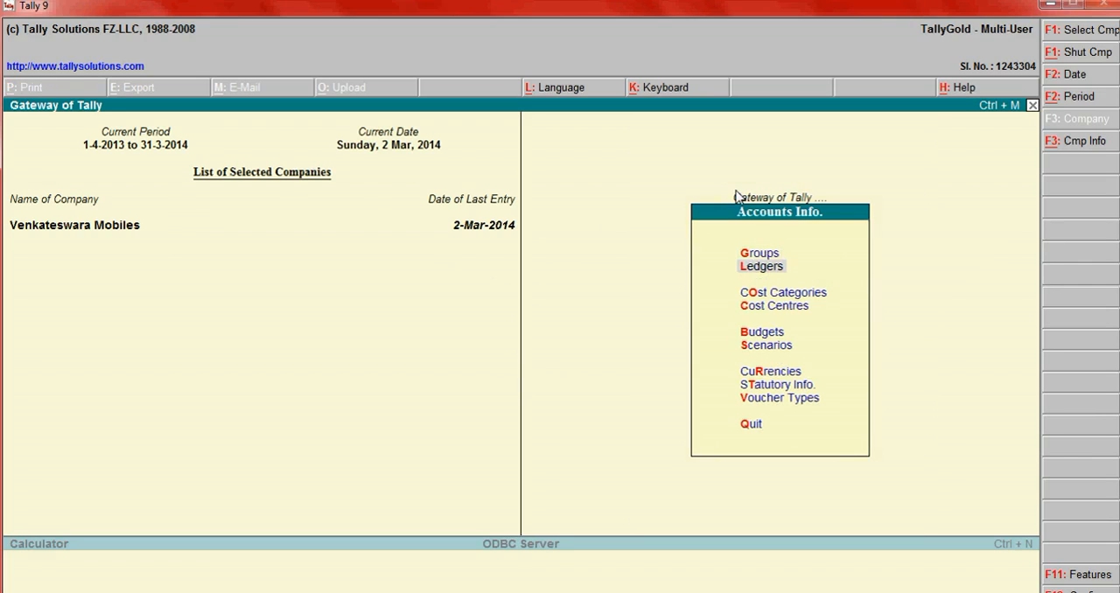
pyautogui.press('Return')
# - Name the new ledger Icici Bank, without an alias, and place it under the Bank Accounts group
pyautogui.press('Return')
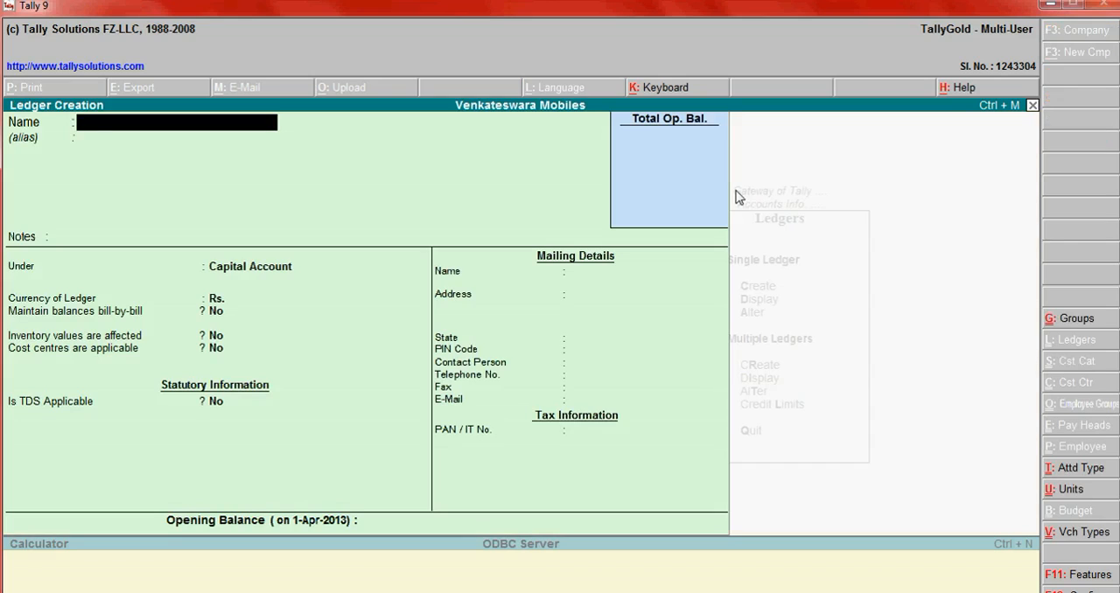
pyautogui.write('Icici Bank')
pyautogui.press('Return')
pyautogui.press('Return')
pyautogui.press('Return')
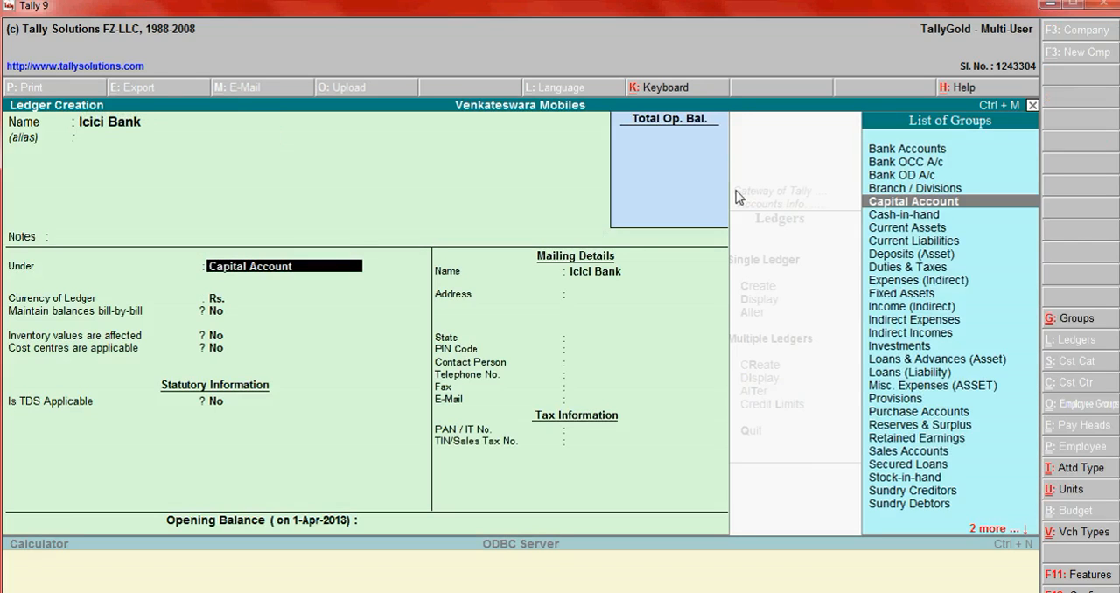
pyautogui.write('Bank')
pyautogui.press('Return')
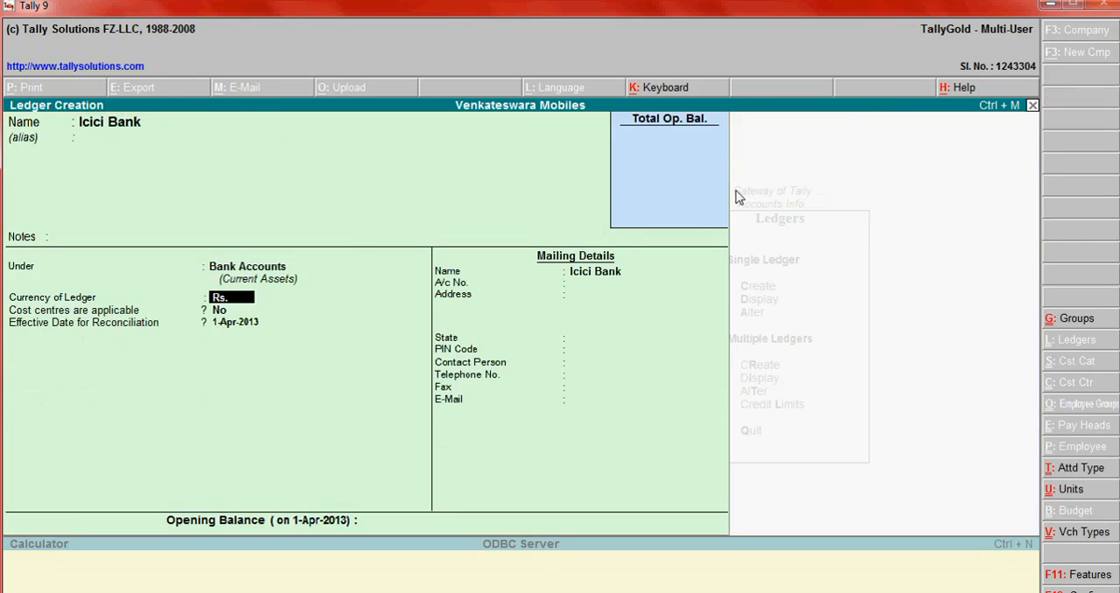
# - Keep the ledger's default currency, cost centre and reconciliation settings, and fill in only Tamil Nadu as the state in the mailing details
pyautogui.press('Return')
pyautogui.press('Return')
pyautogui.press('Return')
pyautogui.press('Return')
pyautogui.press('Return')
pyautogui.press('Return')
pyautogui.press('Return')
pyautogui.press('Return')
pyautogui.press('Return')
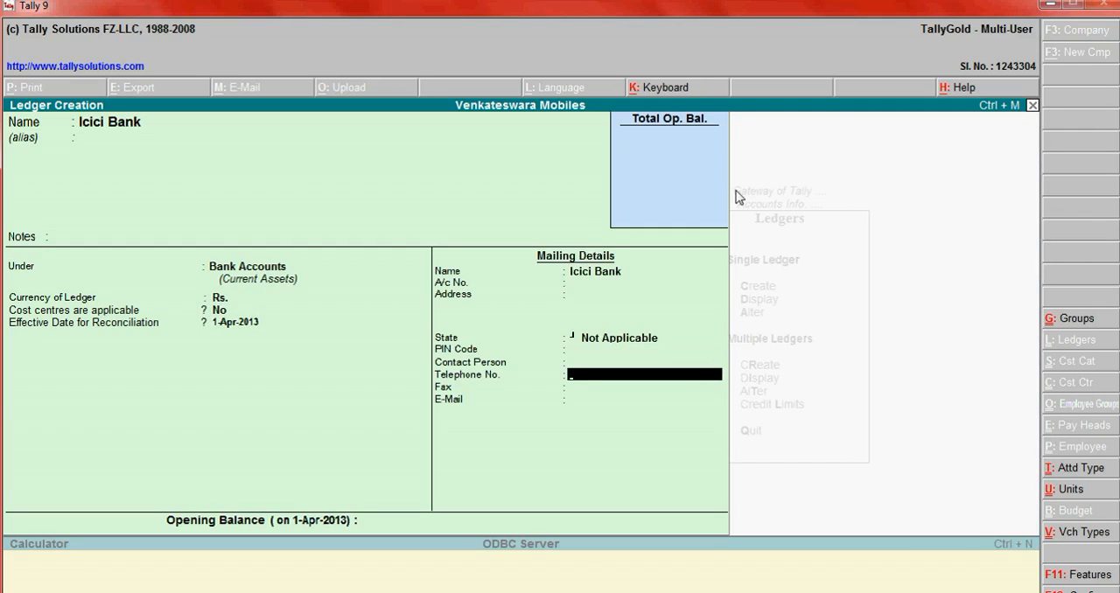
pyautogui.press('BackSpace')
pyautogui.press('BackSpace')
pyautogui.press('BackSpace')
pyautogui.press('BackSpace')
pyautogui.press('BackSpace')
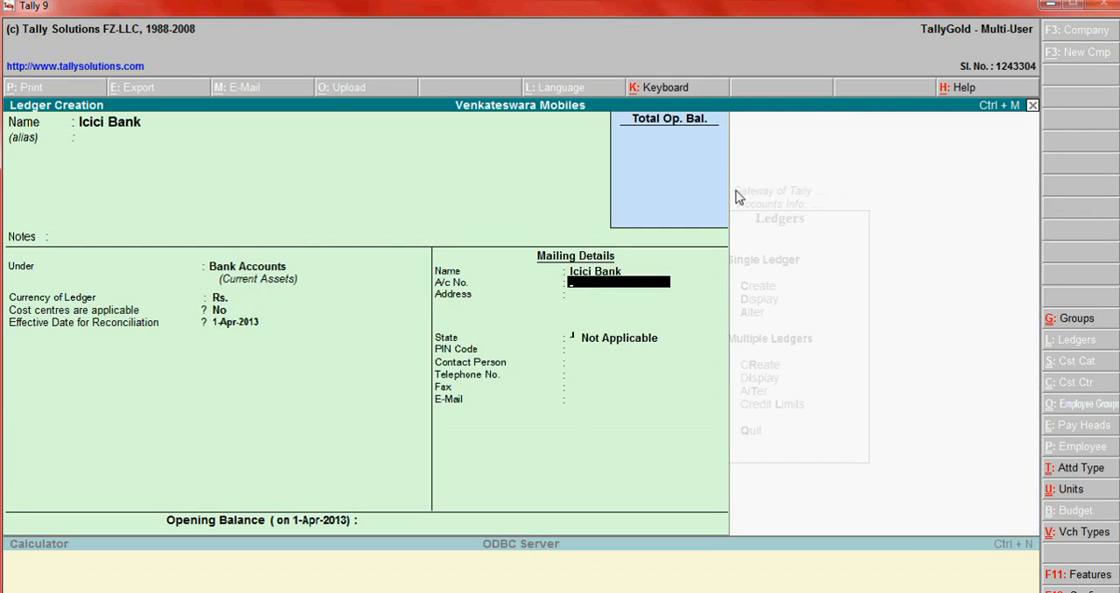
pyautogui.press('Return')
pyautogui.press('Return')
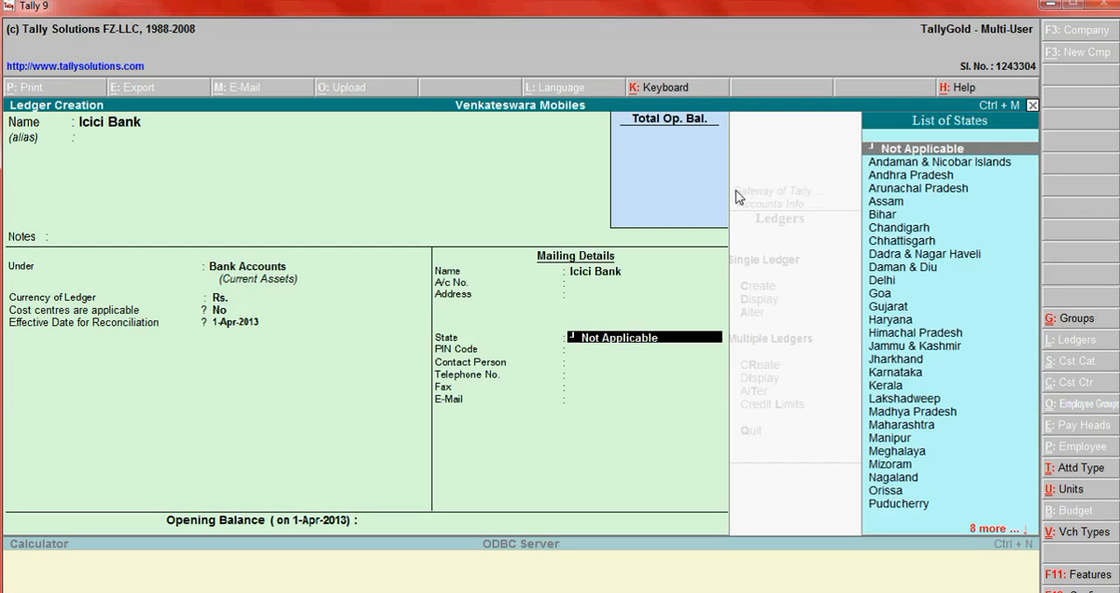
pyautogui.write('T')
pyautogui.press('Return')
pyautogui.press('Return')
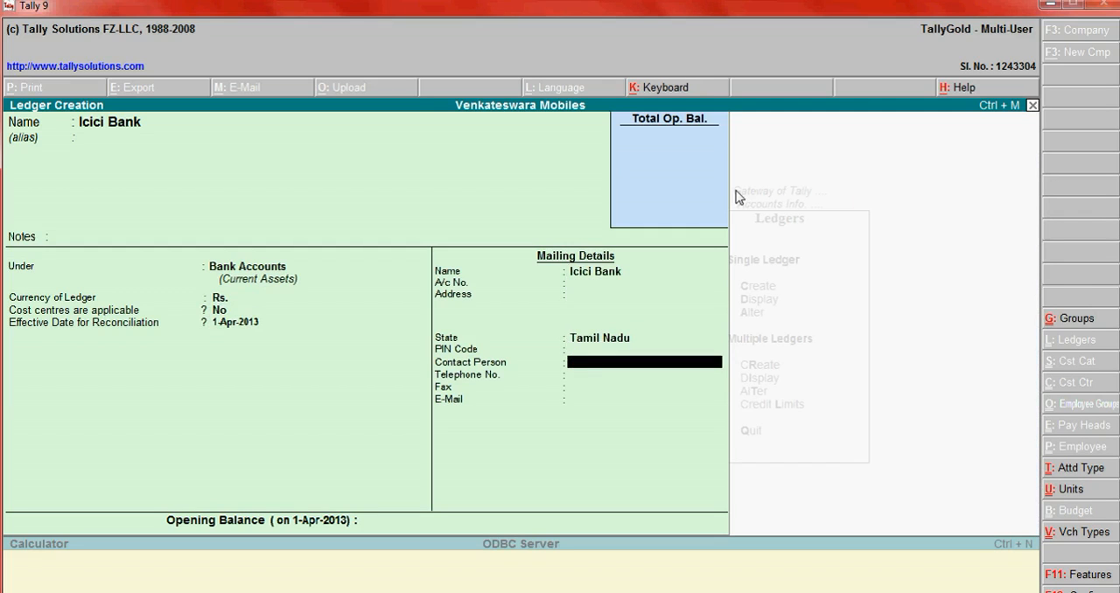
pyautogui.press('BackSpace')
pyautogui.press('Return')
pyautogui.press('Return')
pyautogui.press('Return')
pyautogui.press('Return')
pyautogui.press('Return')
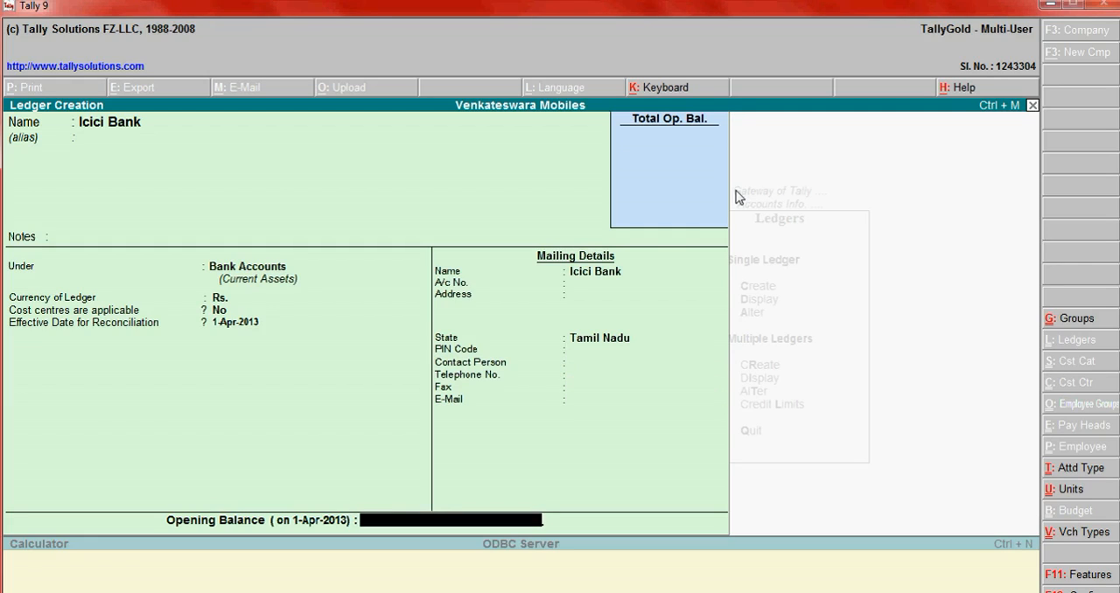
# - Set the Icici Bank ledger's opening balance to 15,250.00 Dr and save it, returning to the Gateway of Tally
pyautogui.write('15,250')
pyautogui.press('Return')
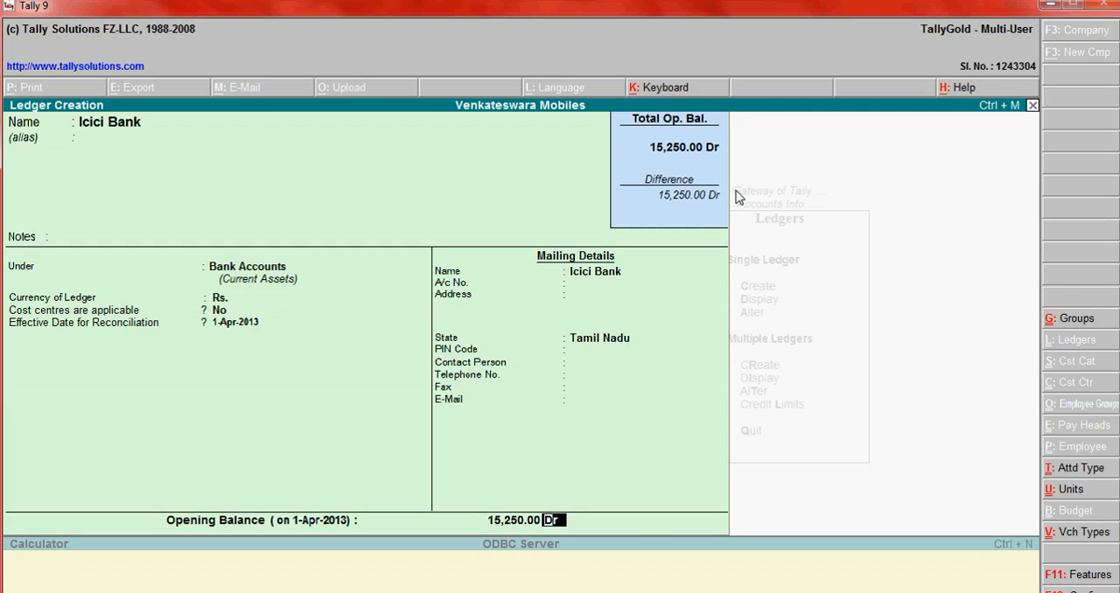
pyautogui.press('Return')
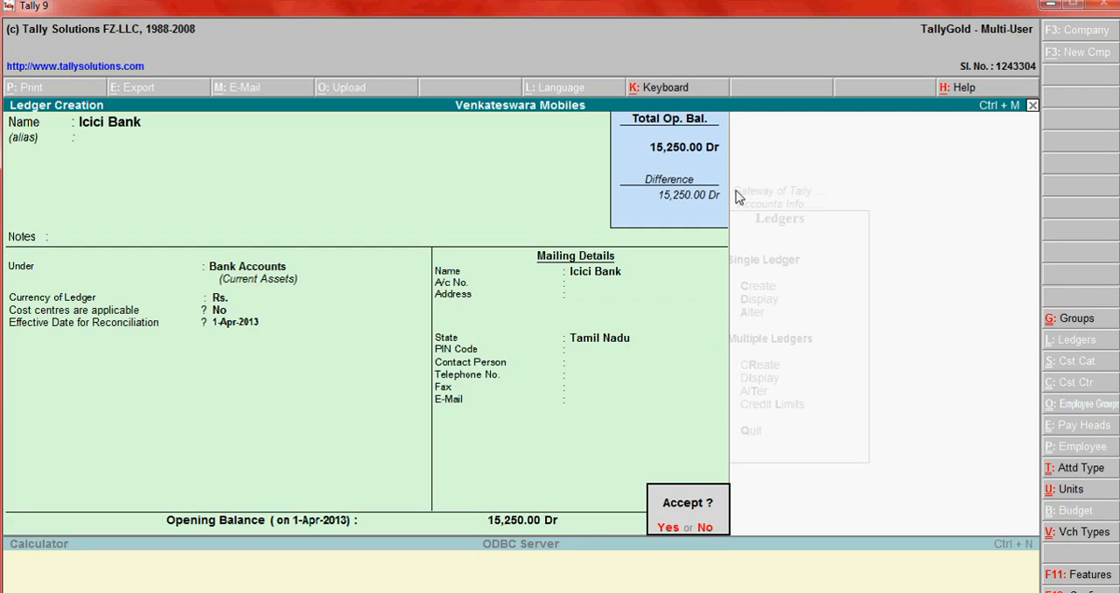
pyautogui.press('Return')
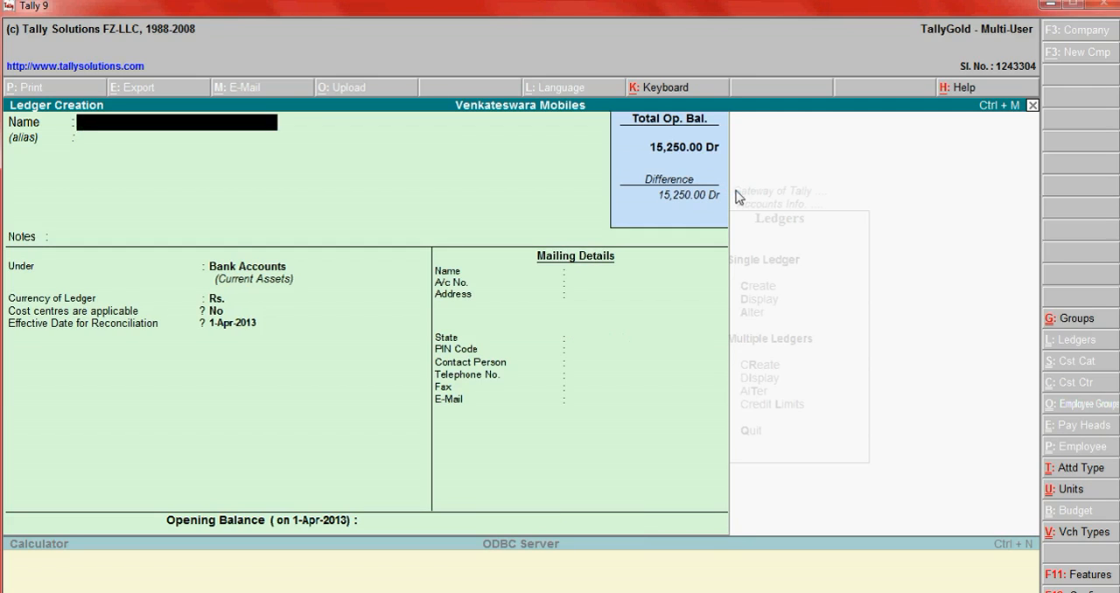
pyautogui.press('Escape')
pyautogui.press('Return')
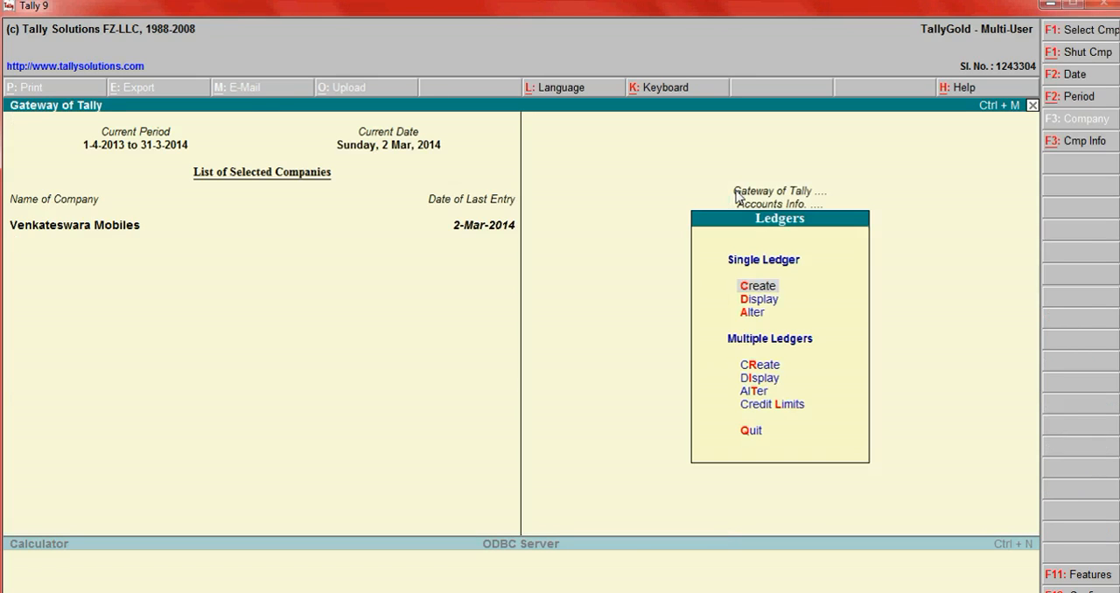
pyautogui.press('Escape')
pyautogui.press('Escape')
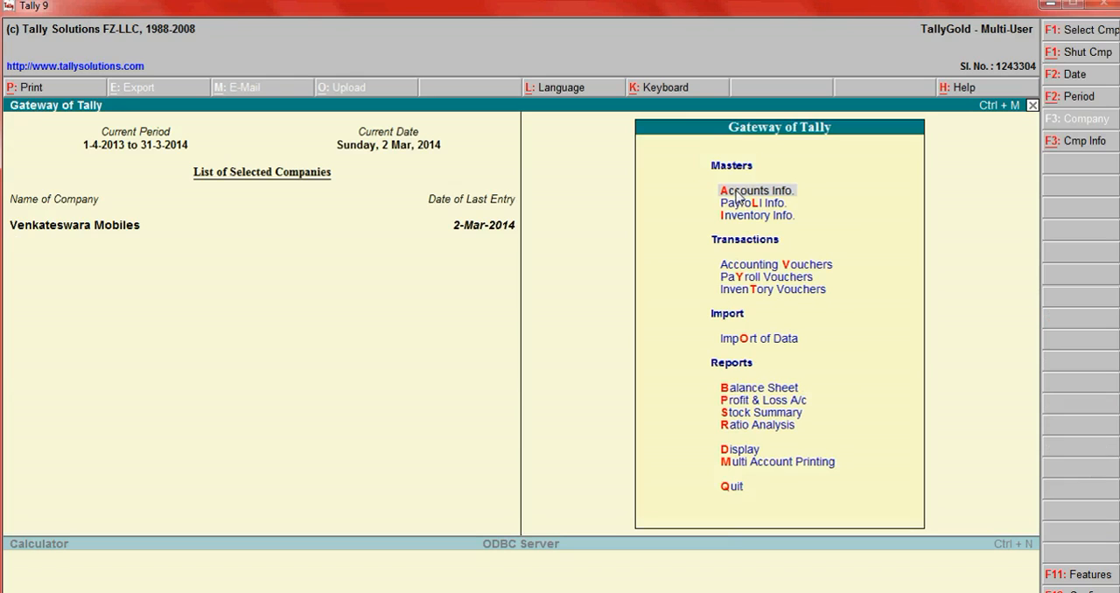
# - Display the Icici Bank ledger from the account books to check its opening balance
pyautogui.press('d')
pyautogui.press('Down')
pyautogui.press('Return')
pyautogui.press('Down')
pyautogui.press('Return')
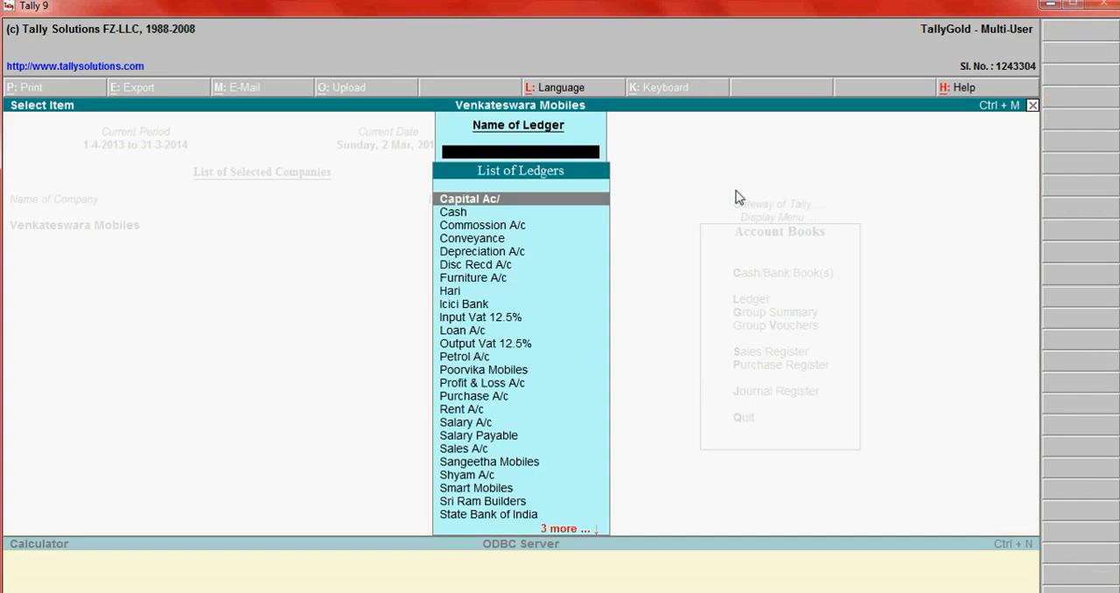
pyautogui.write('icic')
pyautogui.press('Return')
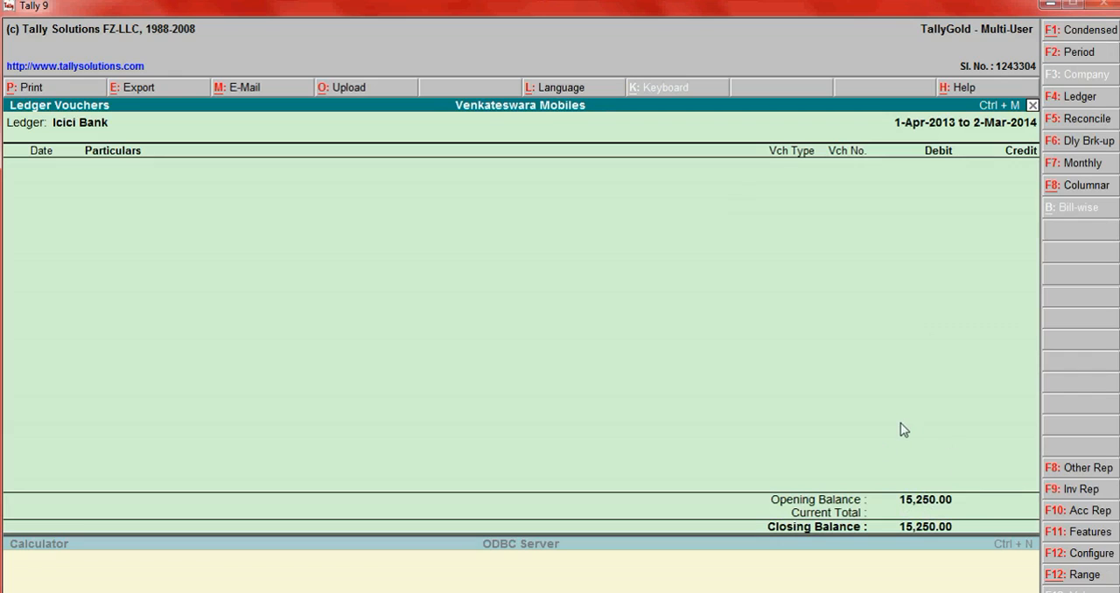
# - Check the interview question list in Notepad, and return to Tally 9 to close the Icici Bank ledger report
pyautogui.hotkey('alt', 'Tab')
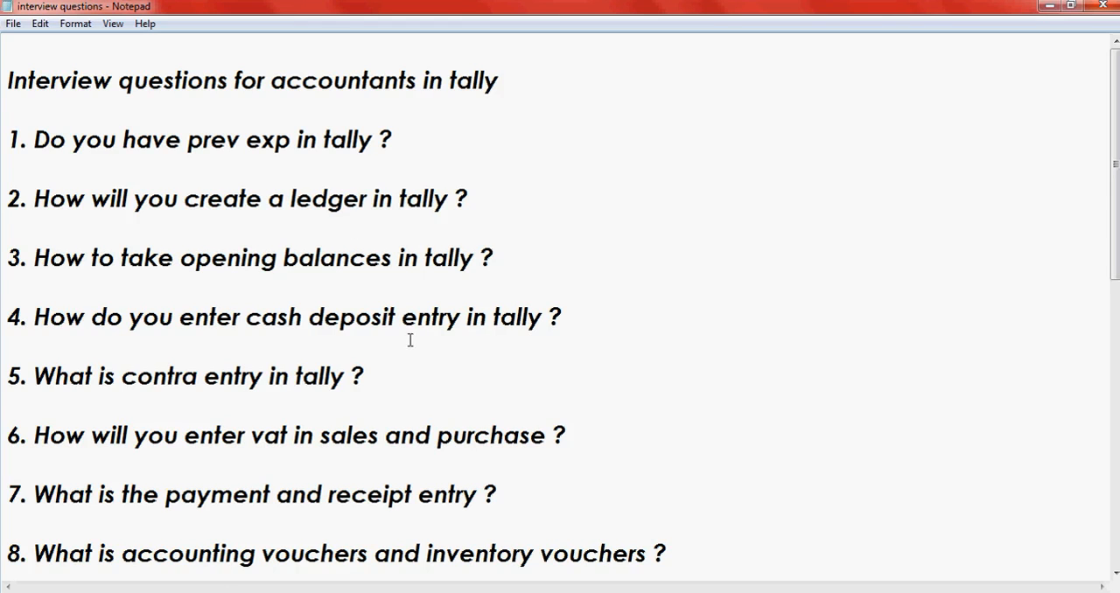
pyautogui.click(227, 592)
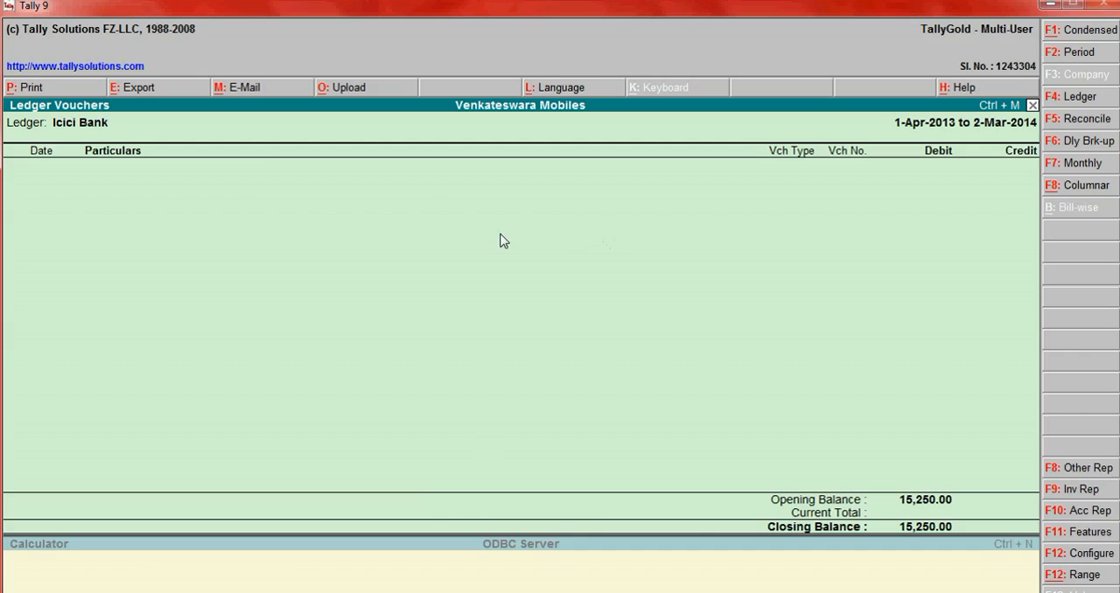
pyautogui.press('Escape')
pyautogui.press('Escape')
pyautogui.press('Escape')
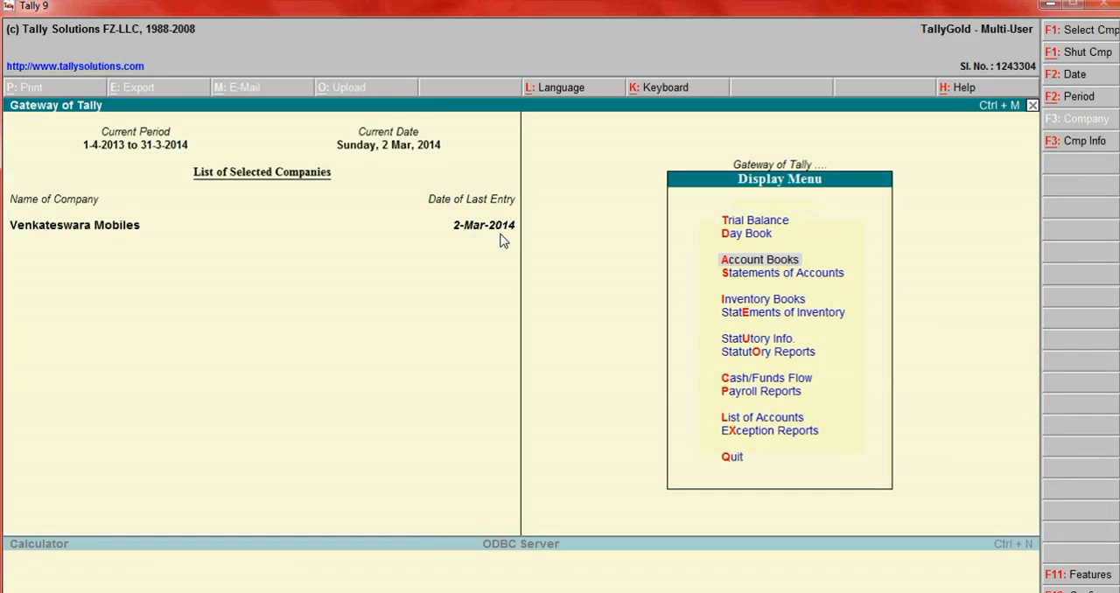
pyautogui.press('Escape')
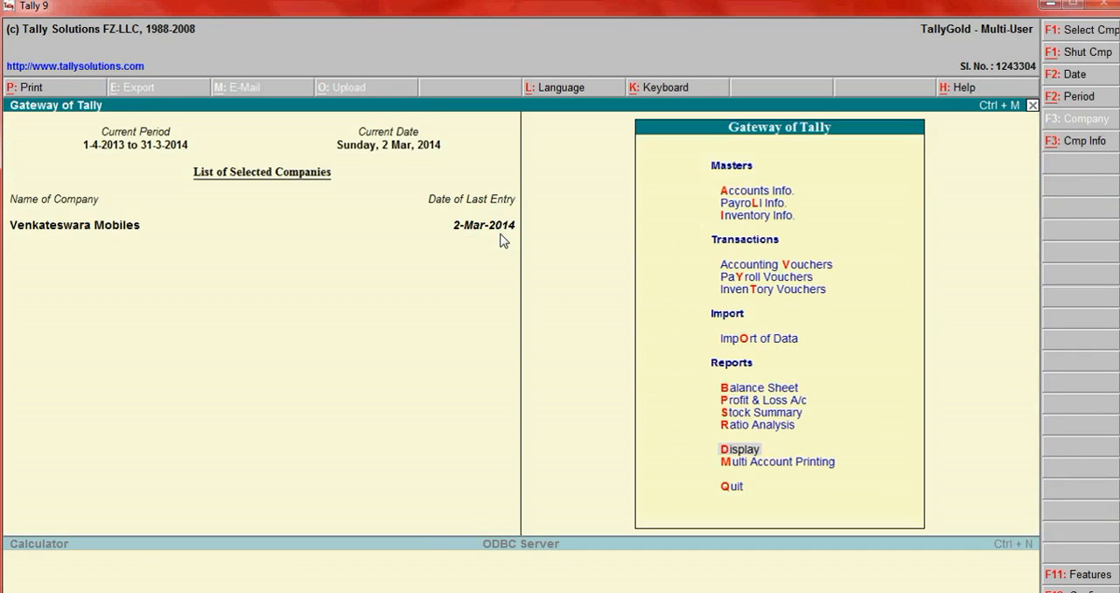
# - Start a new accounting voucher and change its type to Contra
pyautogui.press('Down')
pyautogui.press('Down')
pyautogui.press('Down')
pyautogui.press('Down')
pyautogui.press('Down')
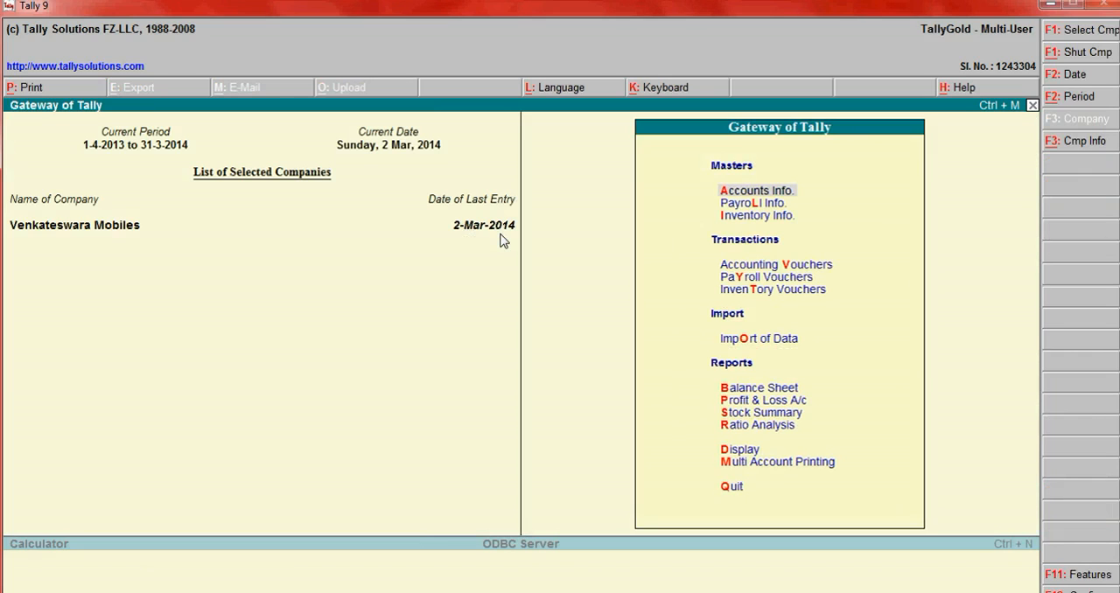
pyautogui.press('Down')
pyautogui.press('Down')
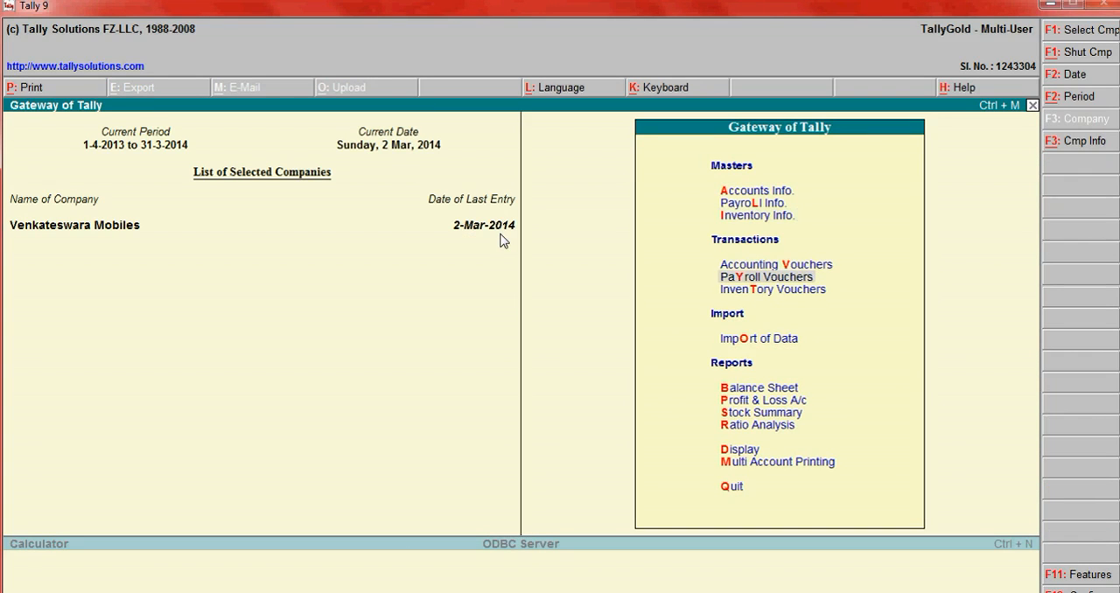
pyautogui.press('Up')
pyautogui.press('Return')
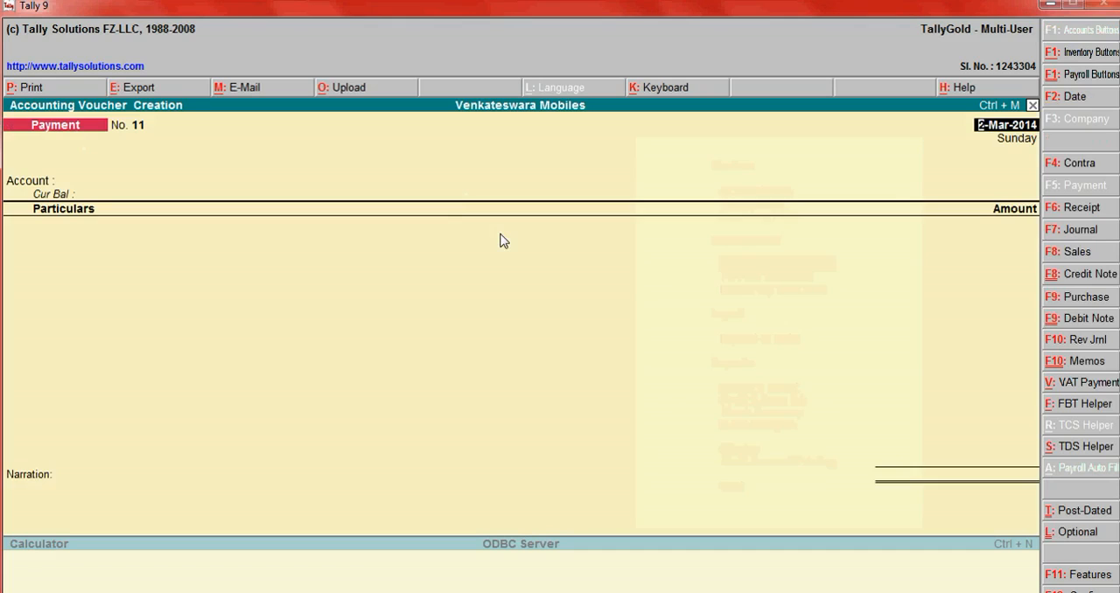
pyautogui.click(1079, 163)
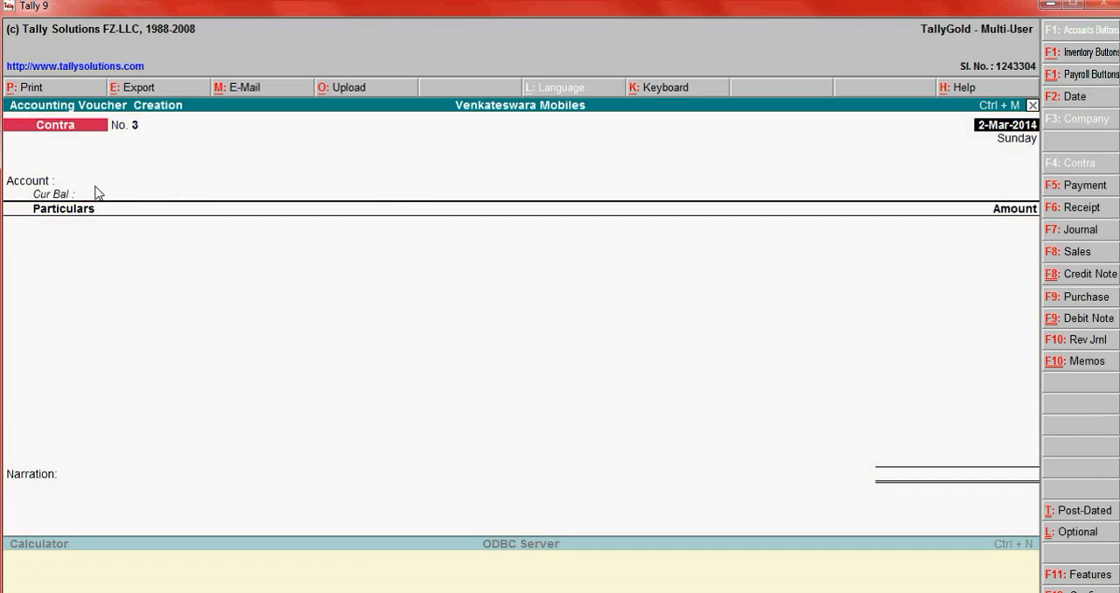
# - Keep the voucher date, choose Icici Bank as the account and enter Cash as the particular with an amount of 10,000
pyautogui.press('Return')
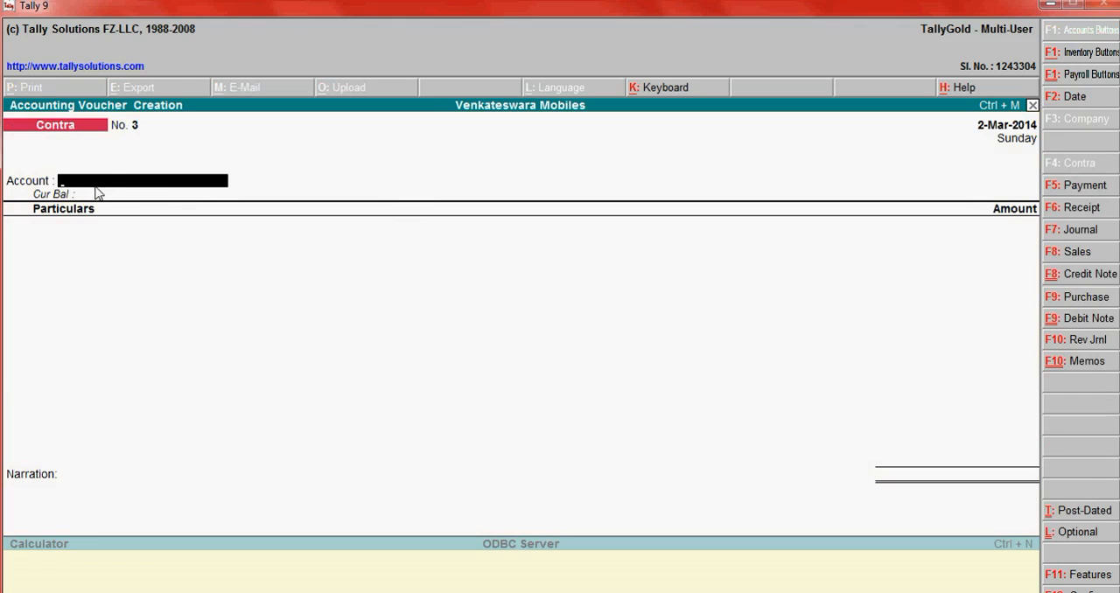
pyautogui.write('i')
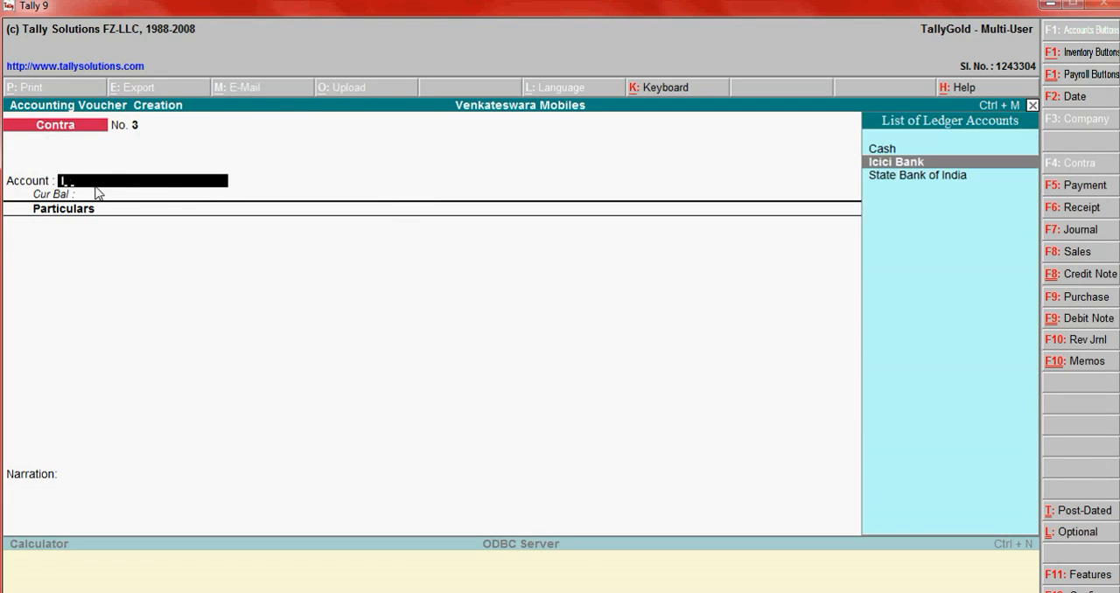
pyautogui.press('Return')
pyautogui.write('ici Bank')
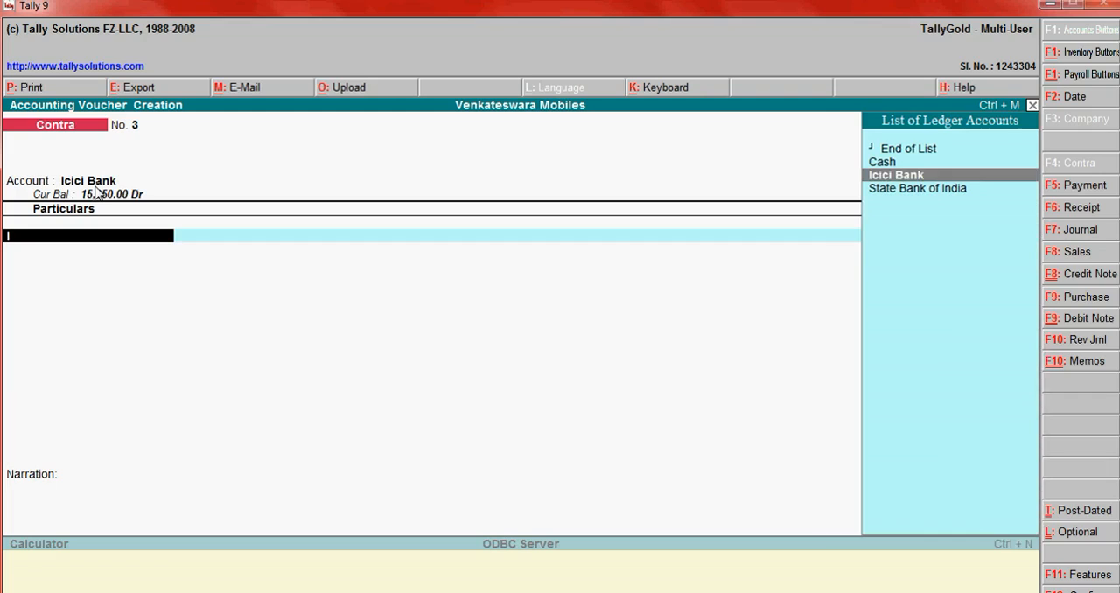
pyautogui.press('Return')
pyautogui.write('c')
pyautogui.press('Return')
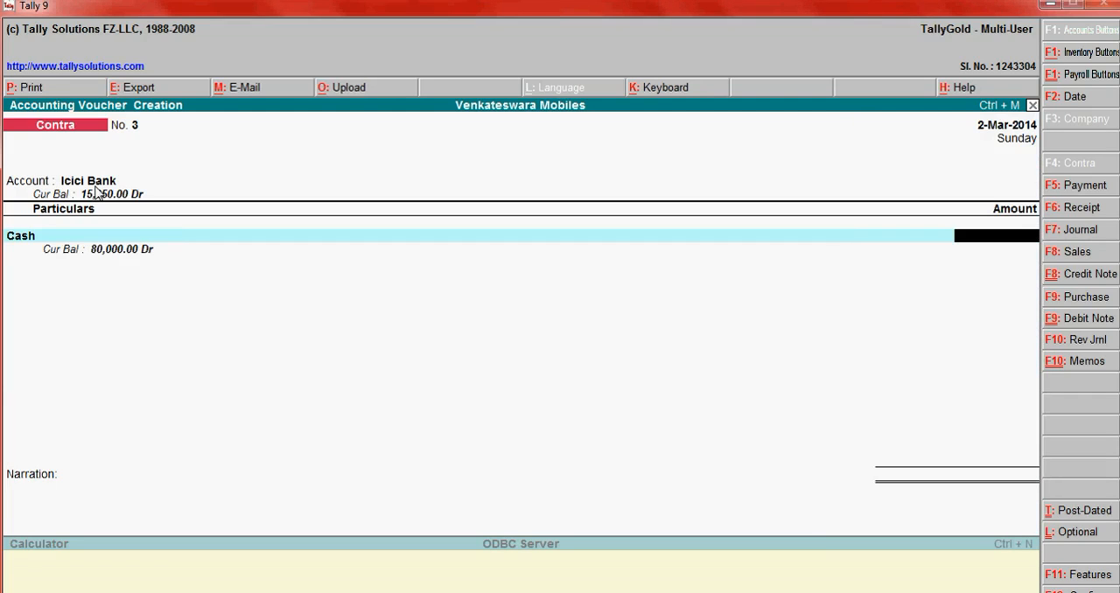
pyautogui.write('10000')
pyautogui.press('Return')
pyautogui.press('Return')
# - Add the narration "Being cash deposit to bank a/c" and accept the contra voucher
pyautogui.write('Be')
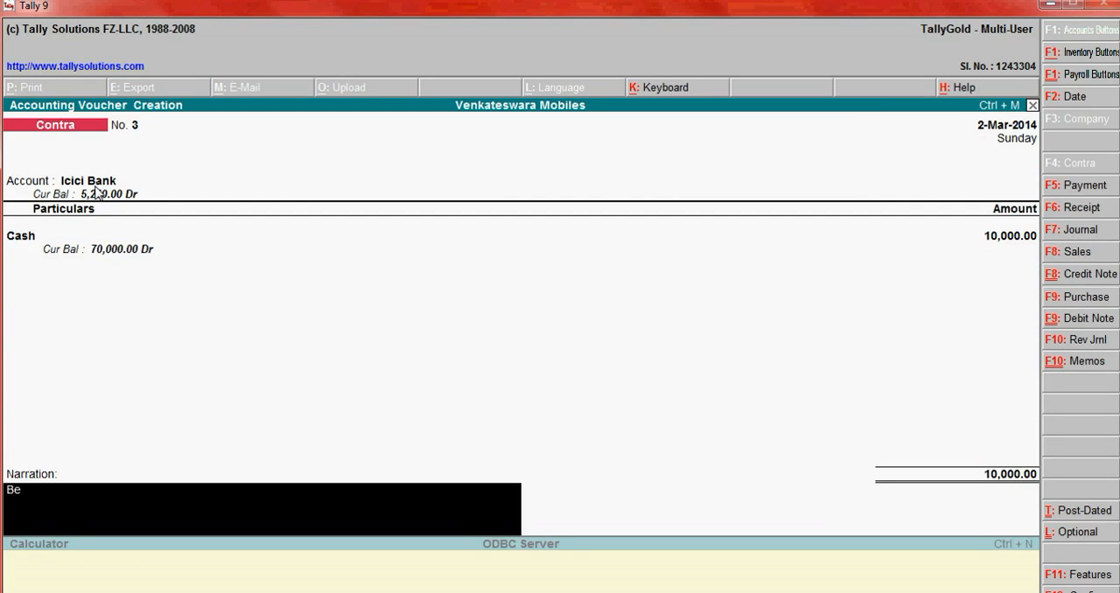
pyautogui.write('ing cash depo')
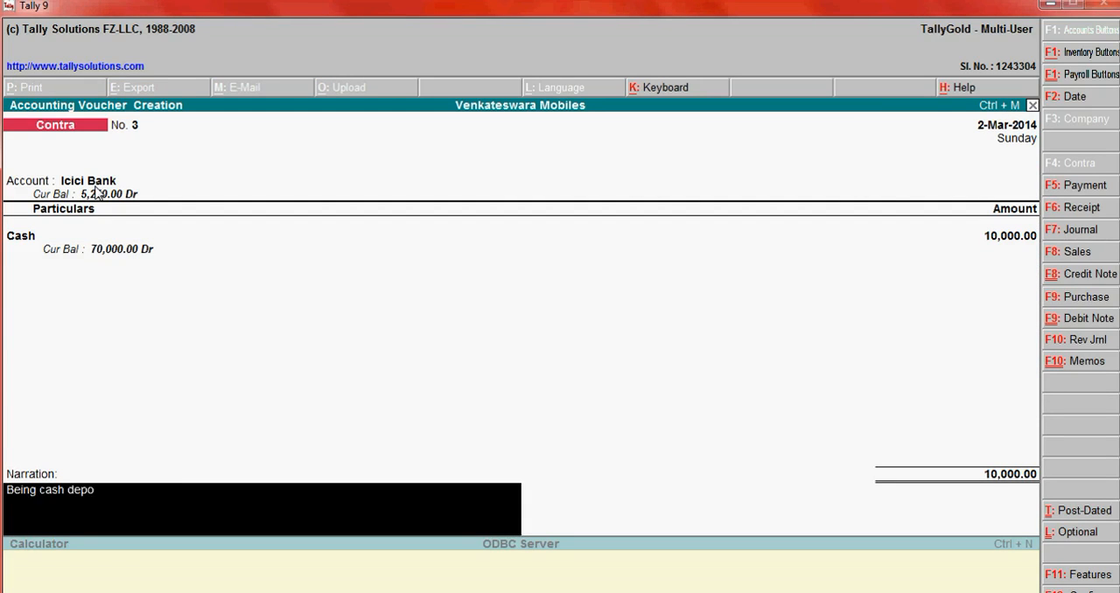
pyautogui.write('sit to bank a/c')
pyautogui.press('Return')
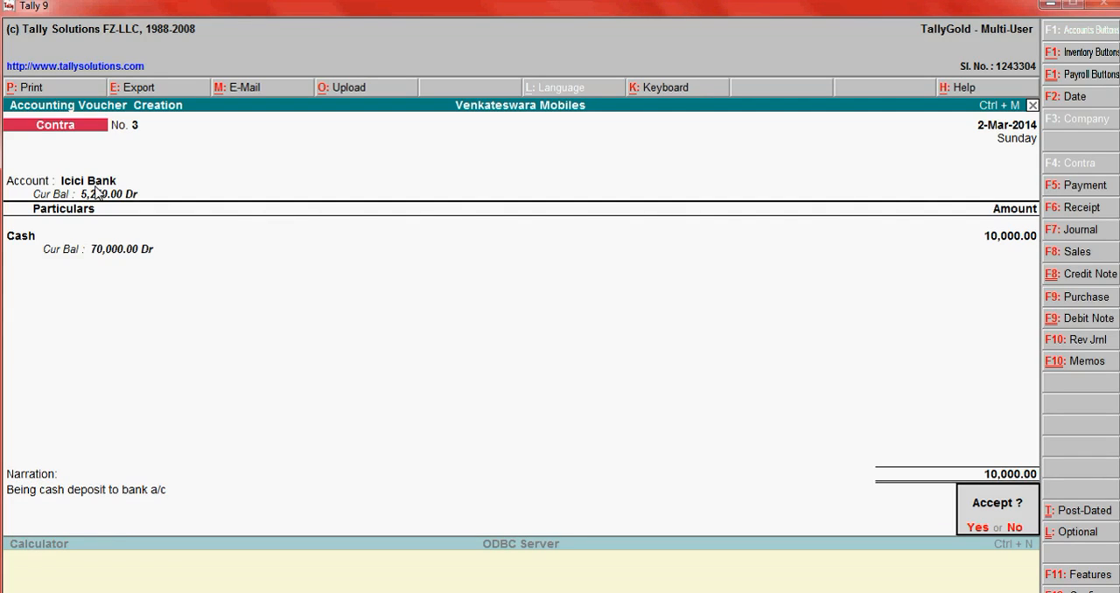
pyautogui.press('y')
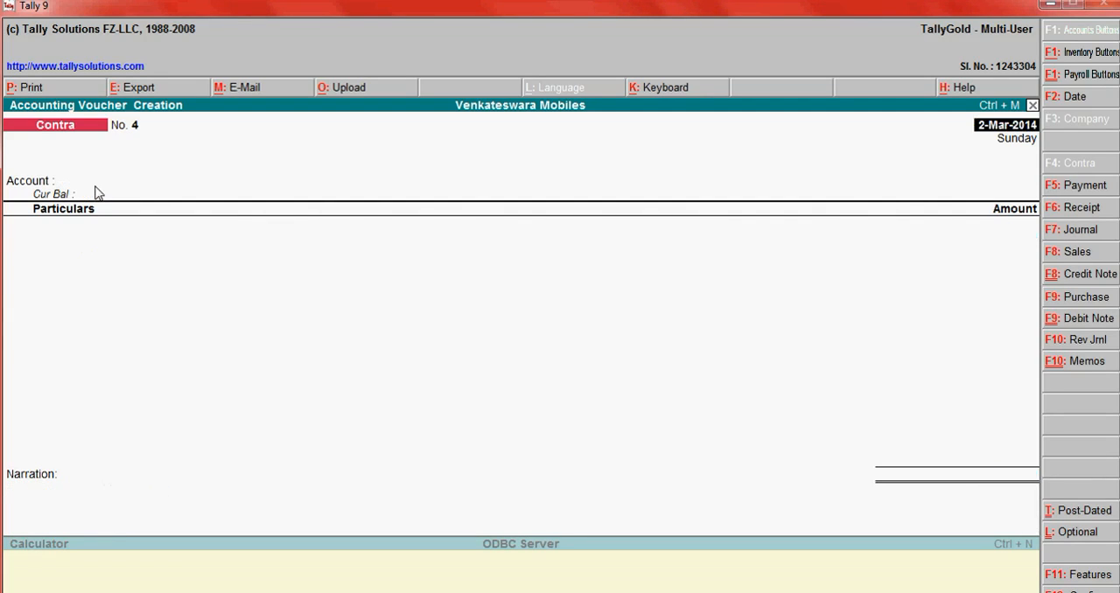
# - Switch to Notepad to view the list of interview questions
pyautogui.hotkey('alt', 'Tab')
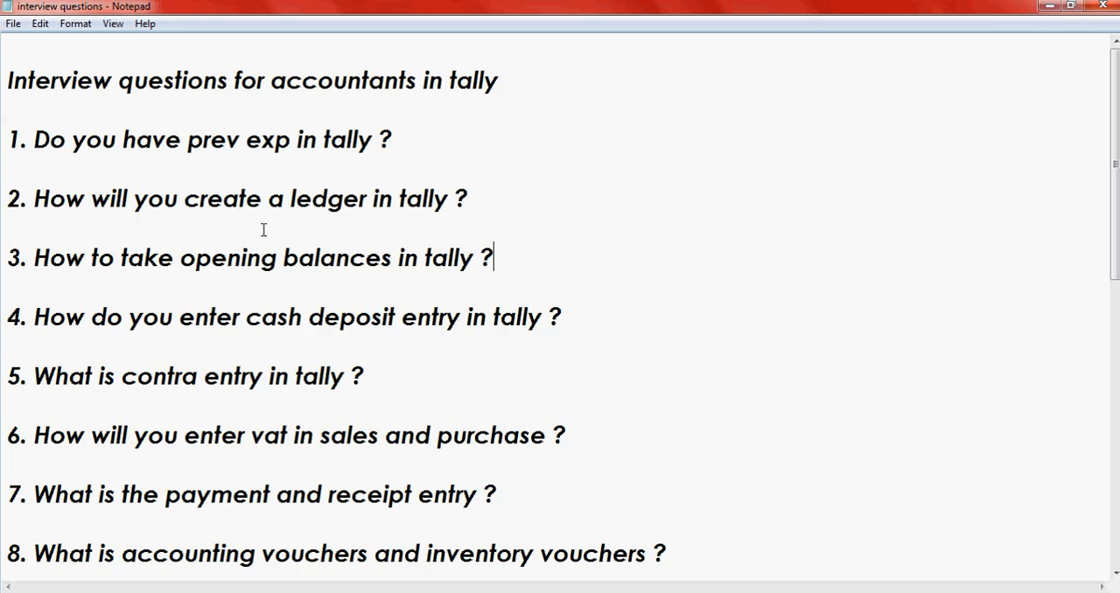
# - Highlight question 6 about entering VAT in sales and purchase in the interview question list, and clear the highlight
pyautogui.moveTo(37, 434); pyautogui.dragTo(397, 453)
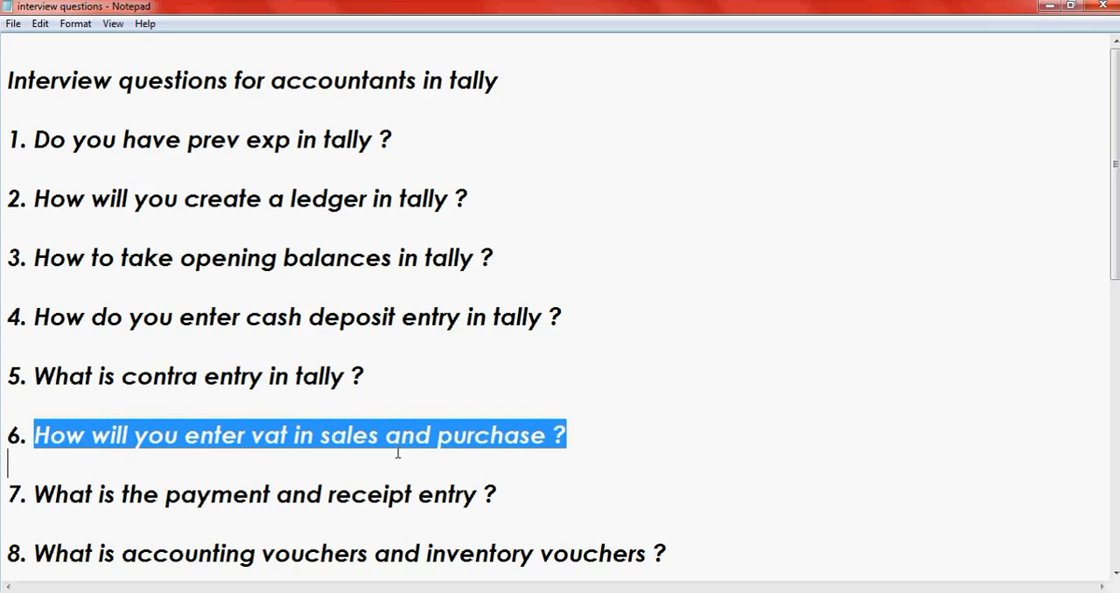
pyautogui.click(446, 442)
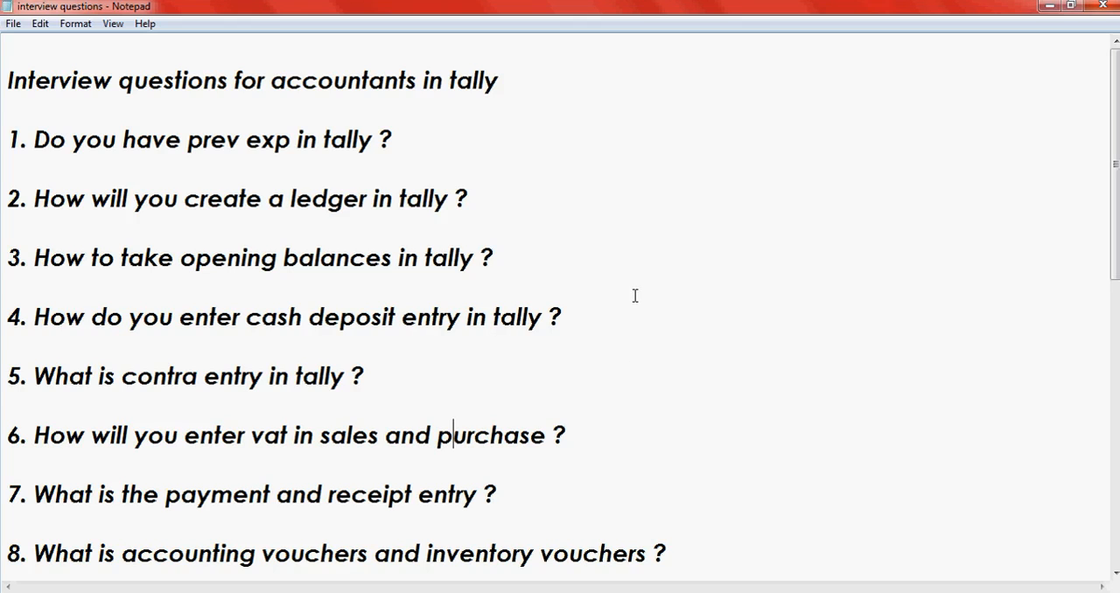
# - Switch to Tally 9 and quit voucher entry to return to the Gateway of Tally
pyautogui.hotkey('alt', 'Tab')
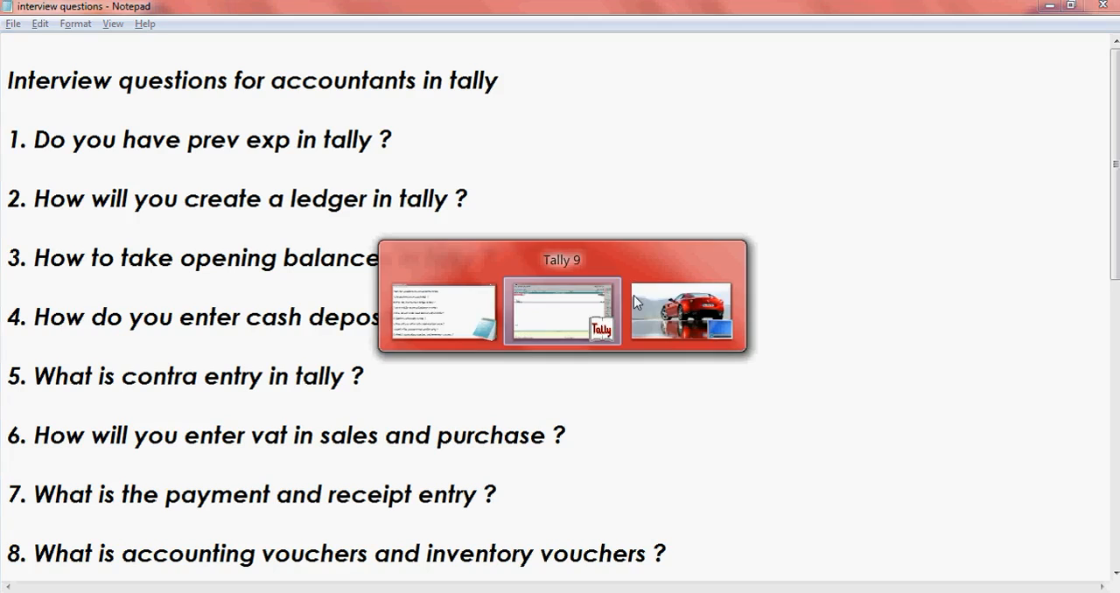
pyautogui.press('Escape')
pyautogui.press('y')
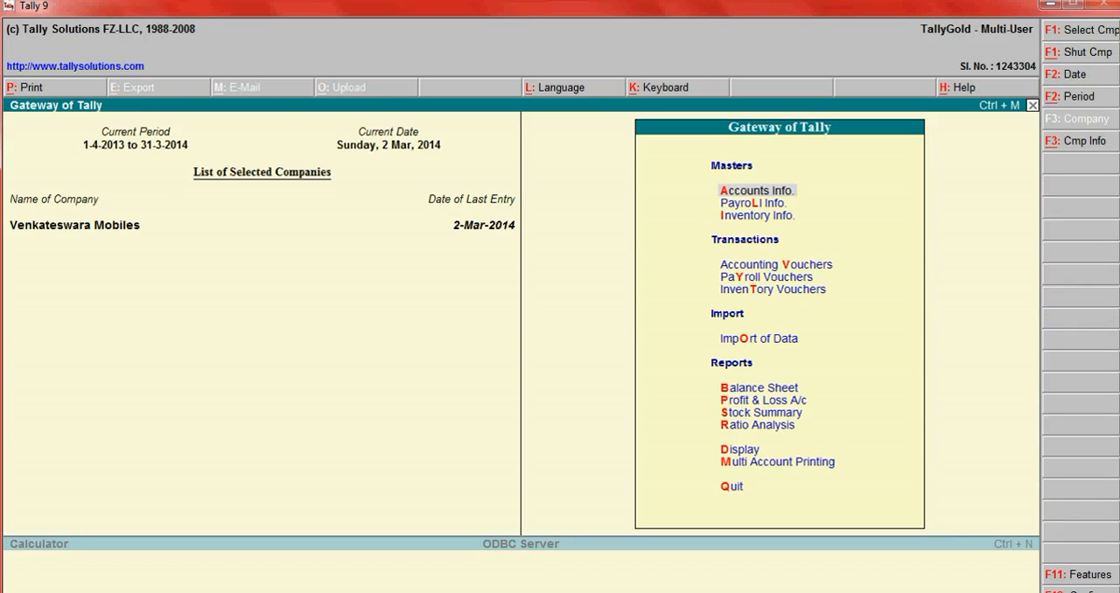
# - Open the company's Statutory & Taxation features and go to the Enable Value Added Tax (VAT) setting
pyautogui.click(1088, 576)
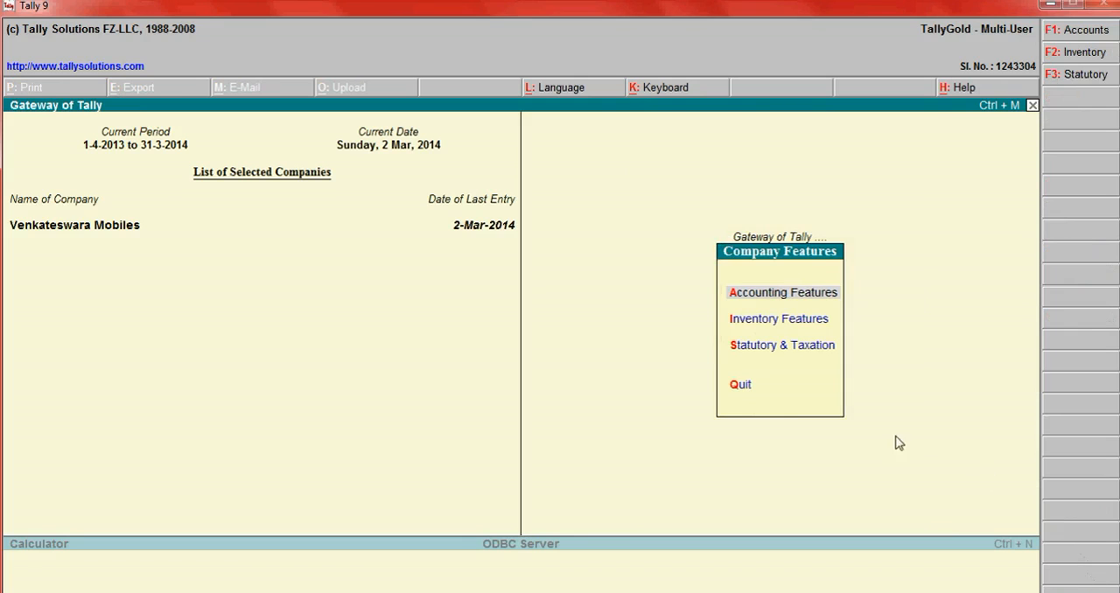
pyautogui.click(803, 347)
pyautogui.press('Return')
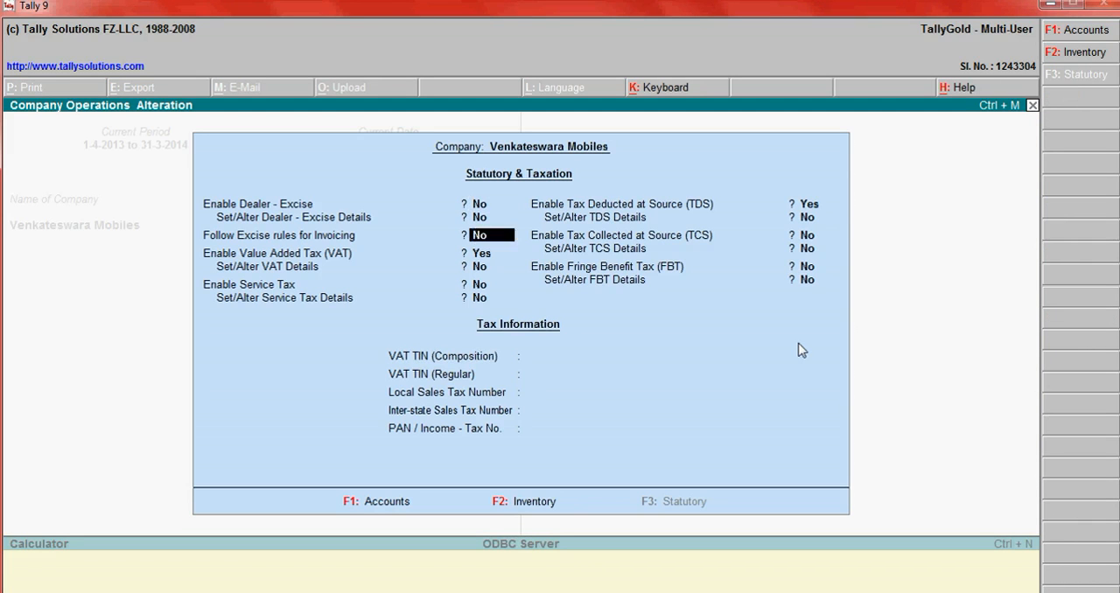
pyautogui.press('Return')
pyautogui.press('BackSpace')
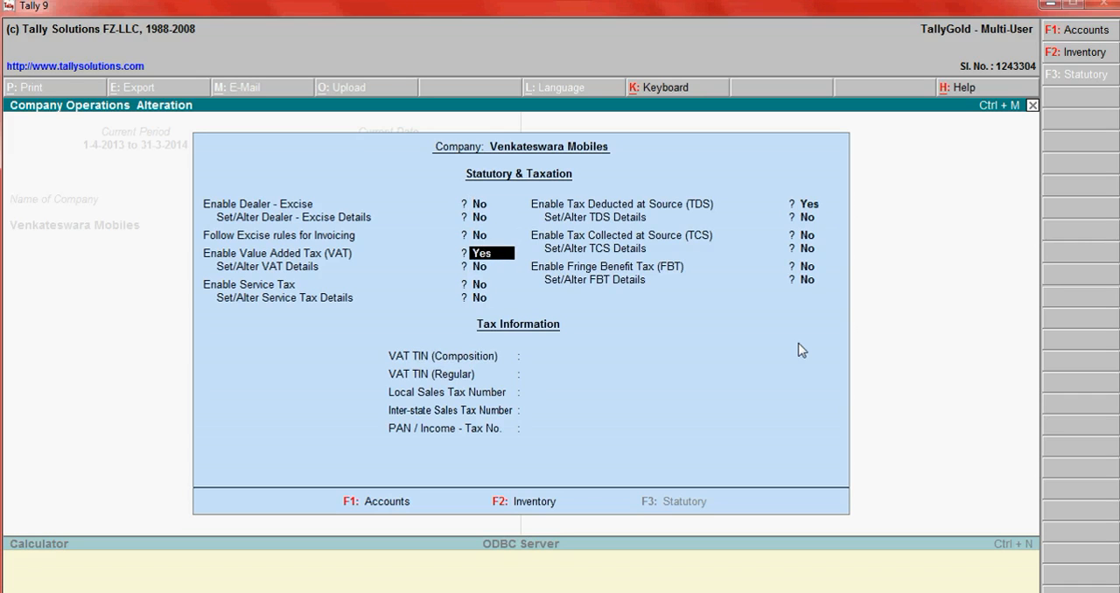
# - Keep VAT enabled, set Set/Alter VAT Details to Yes, keep the Regular dealer type applicable from 1-4-2013, and accept the statutory features
pyautogui.press('Return')
pyautogui.write('y')
pyautogui.press('Return')
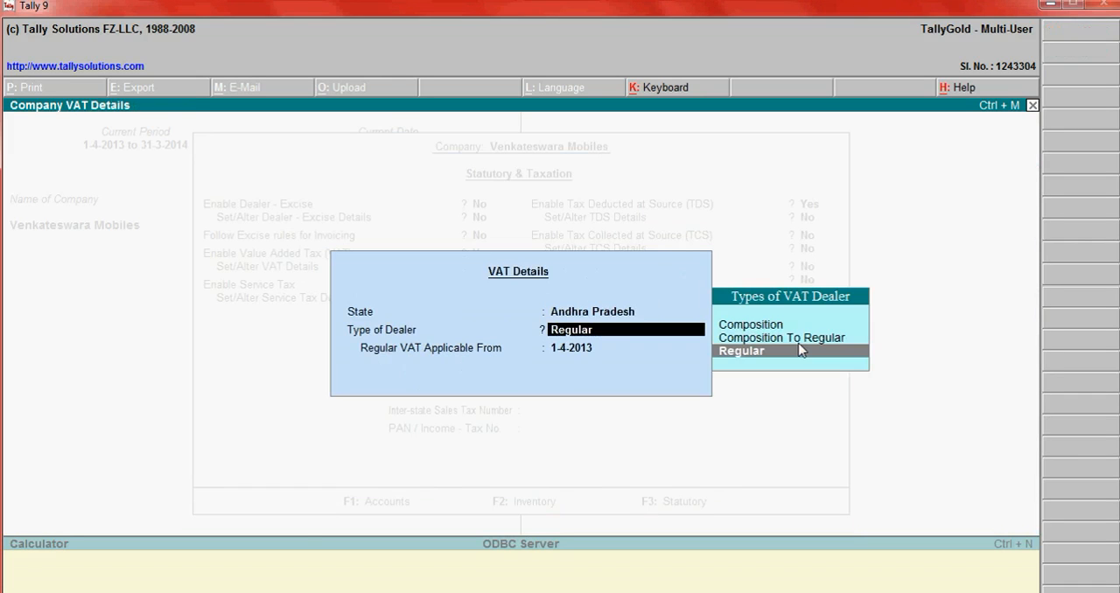
pyautogui.hotkey('ctrl', 'a')
pyautogui.press('Return')
pyautogui.press('Return')
pyautogui.press('Return')
pyautogui.press('Return')
pyautogui.press('Return')
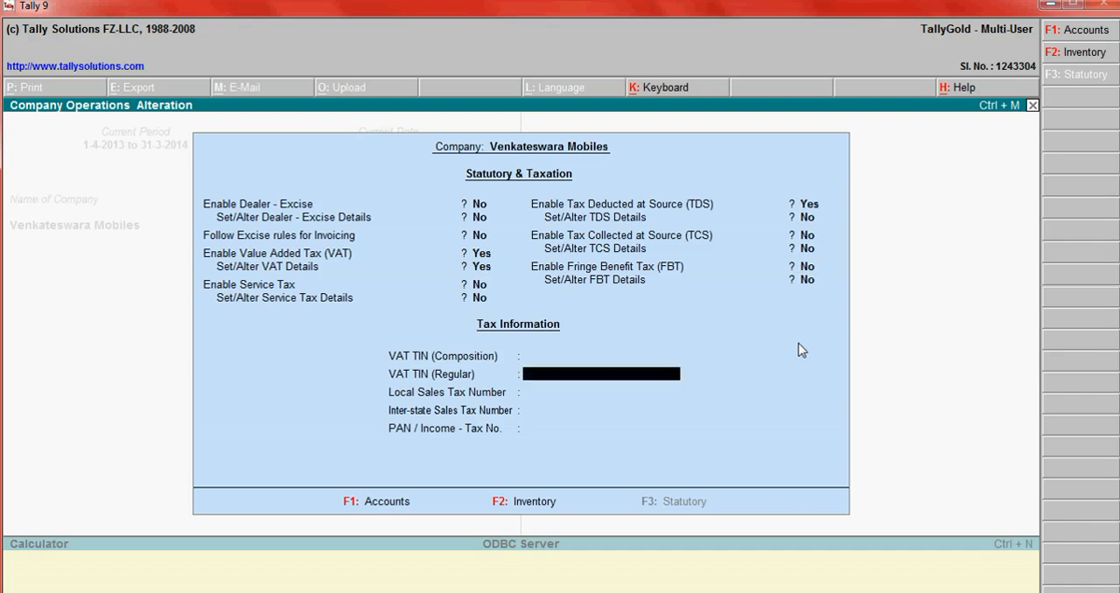
pyautogui.press('y')
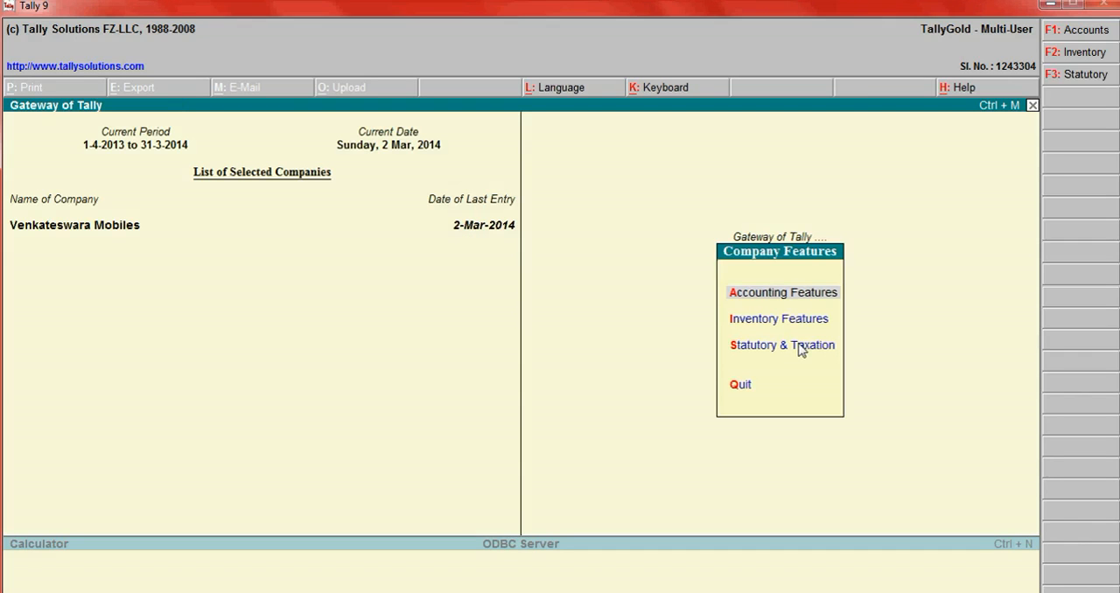
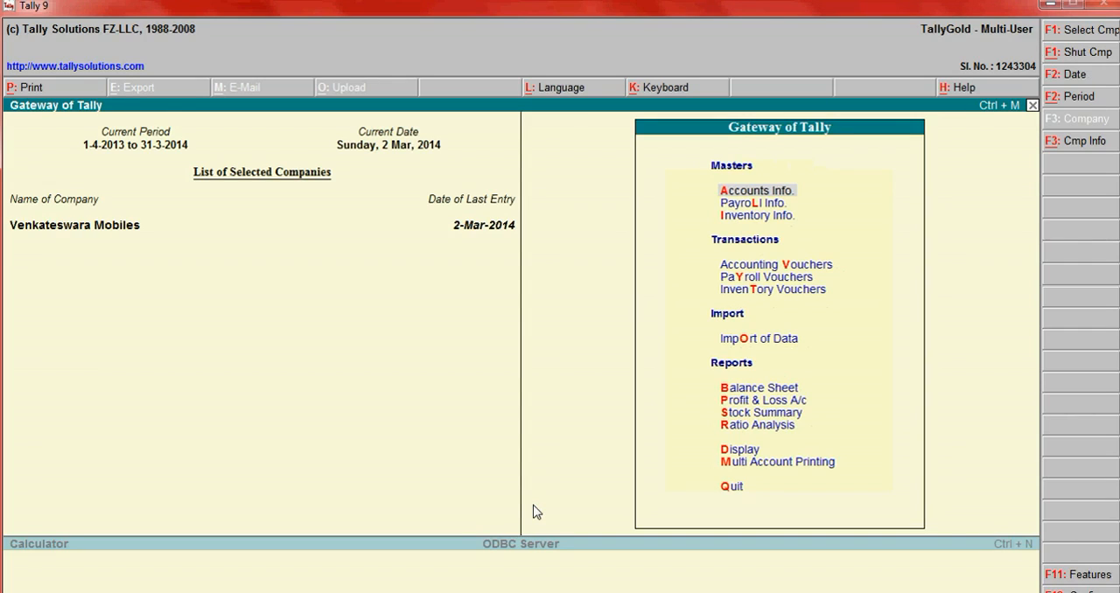
# - Open the inventory vouchers of Venkateswara Mobiles and bring up a blank Sales Order voucher
pyautogui.press('Down')
pyautogui.press('Down')
pyautogui.press('Down')
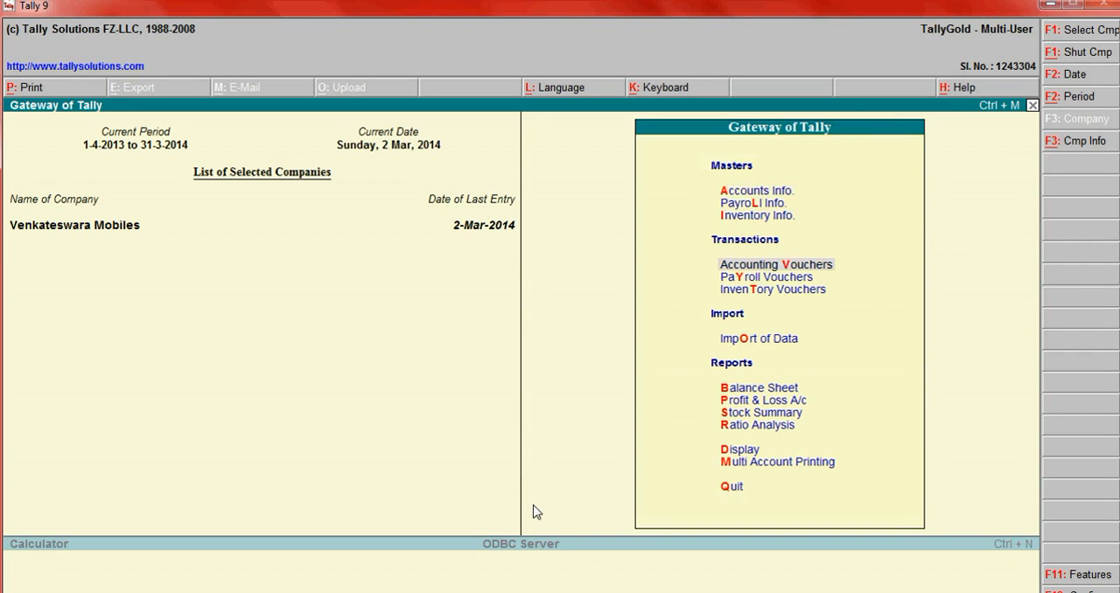
pyautogui.press('Down')
pyautogui.press('Down')
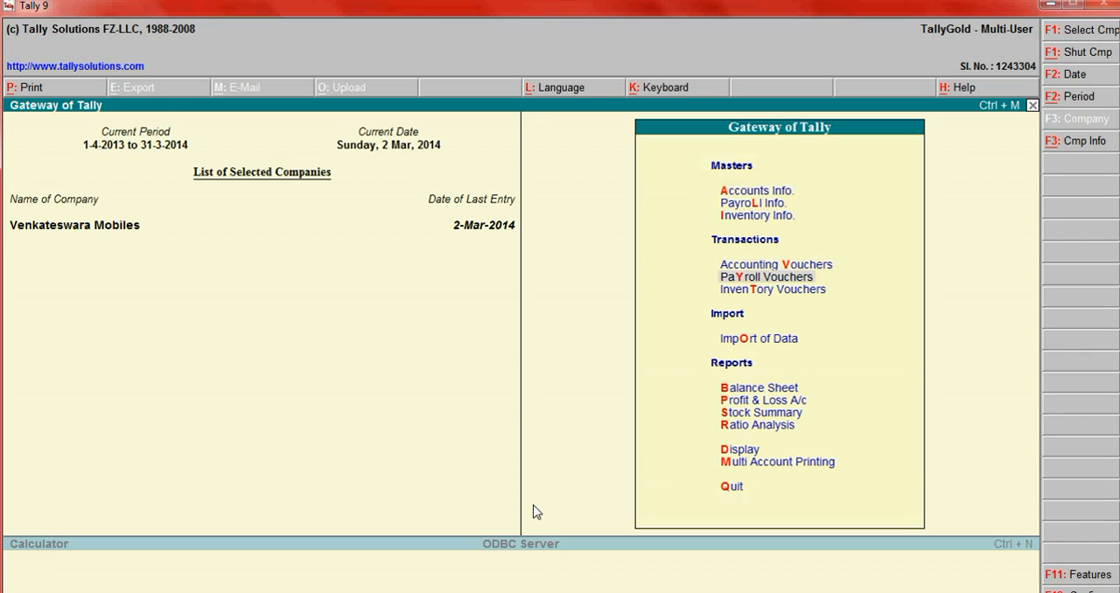
pyautogui.press('Return')
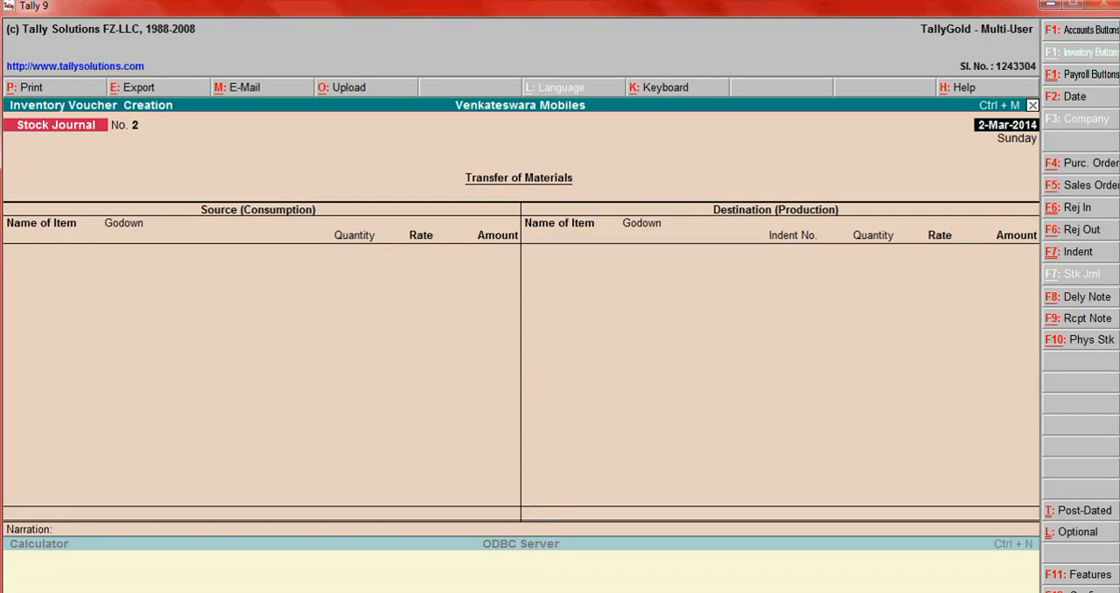
pyautogui.click(1084, 190)
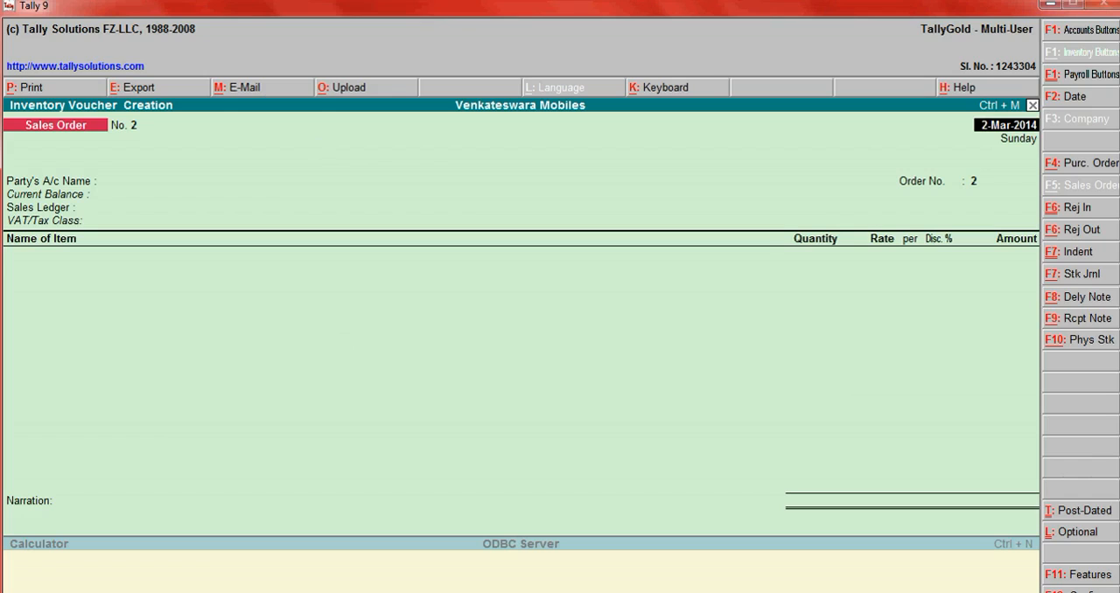
# - Start a Delivery Note with Sri Ram Builders as the party account, and abandon it back to the Gateway of Tally
pyautogui.click(1075, 304)
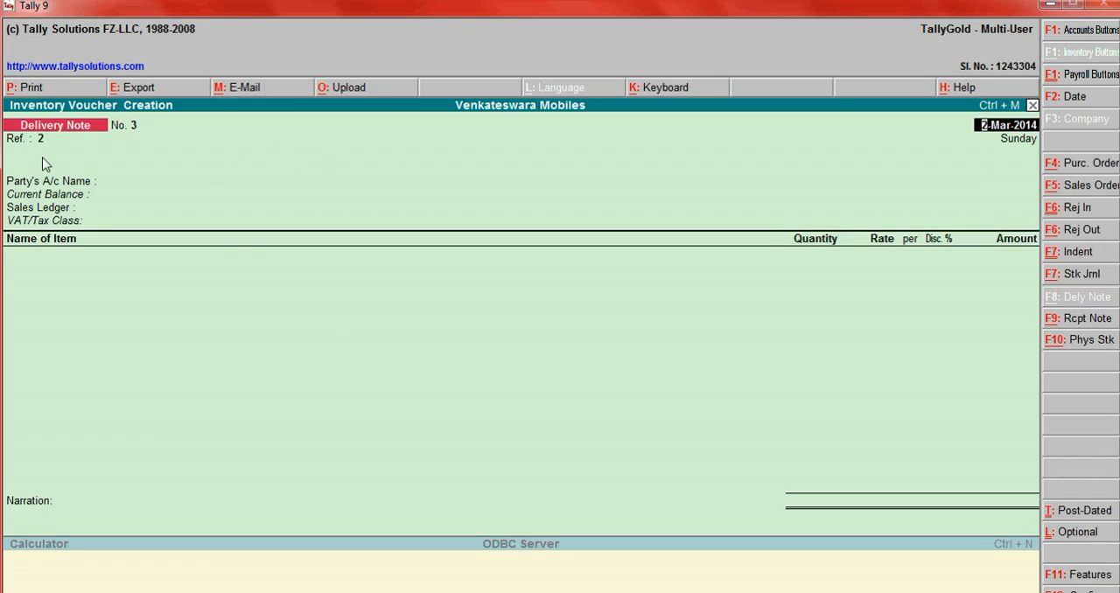
pyautogui.press('Return')
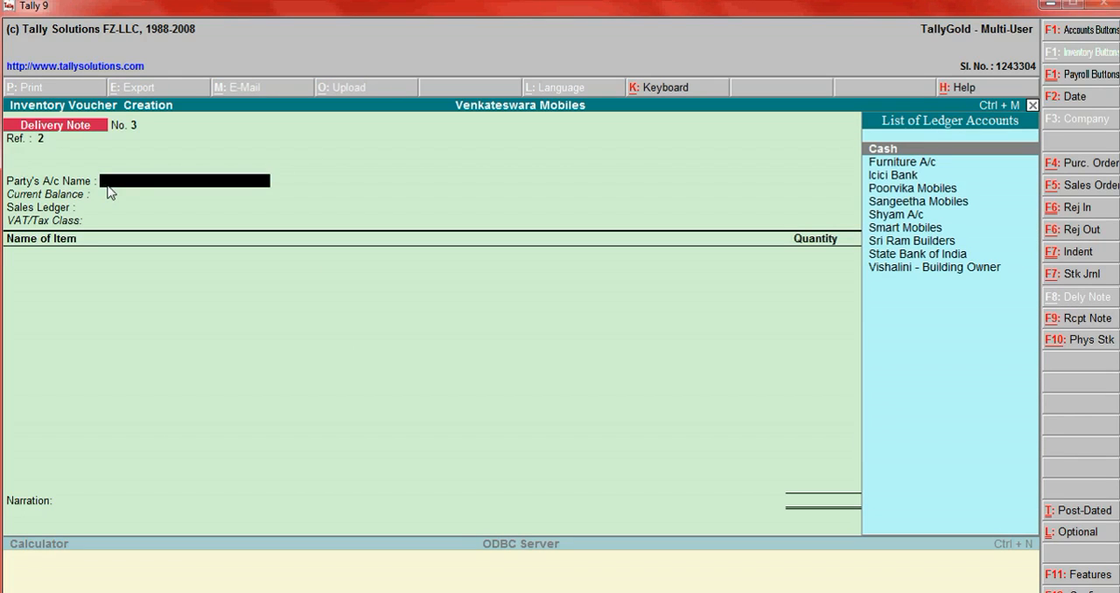
pyautogui.press('Down')
pyautogui.press('Down')
pyautogui.press('Down')
pyautogui.press('Down')
pyautogui.press('Down')
pyautogui.press('Down')
pyautogui.press('Down')
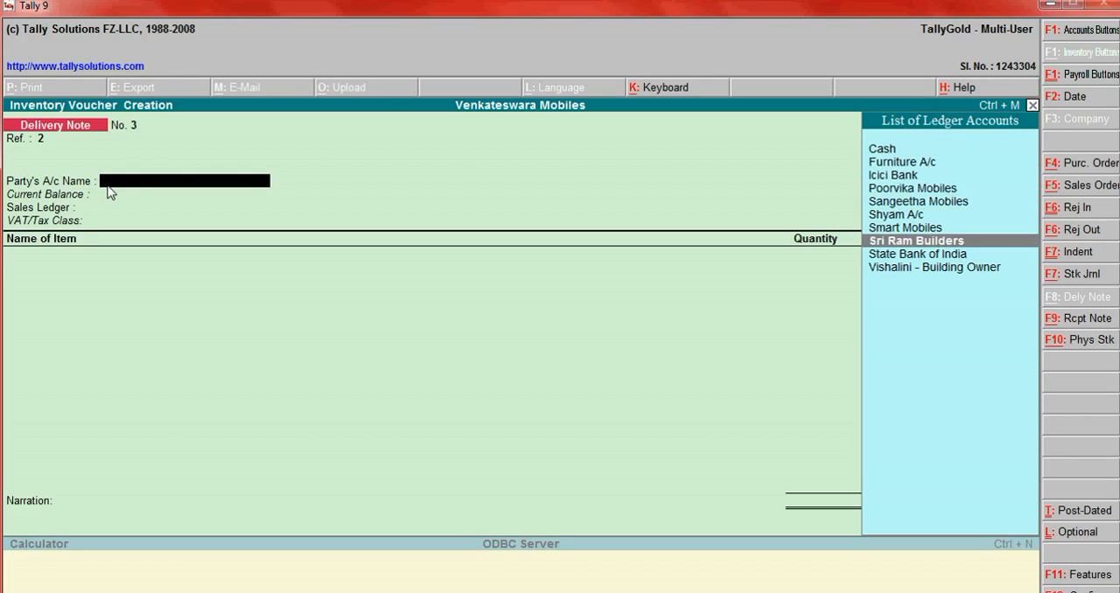
pyautogui.press('Return')
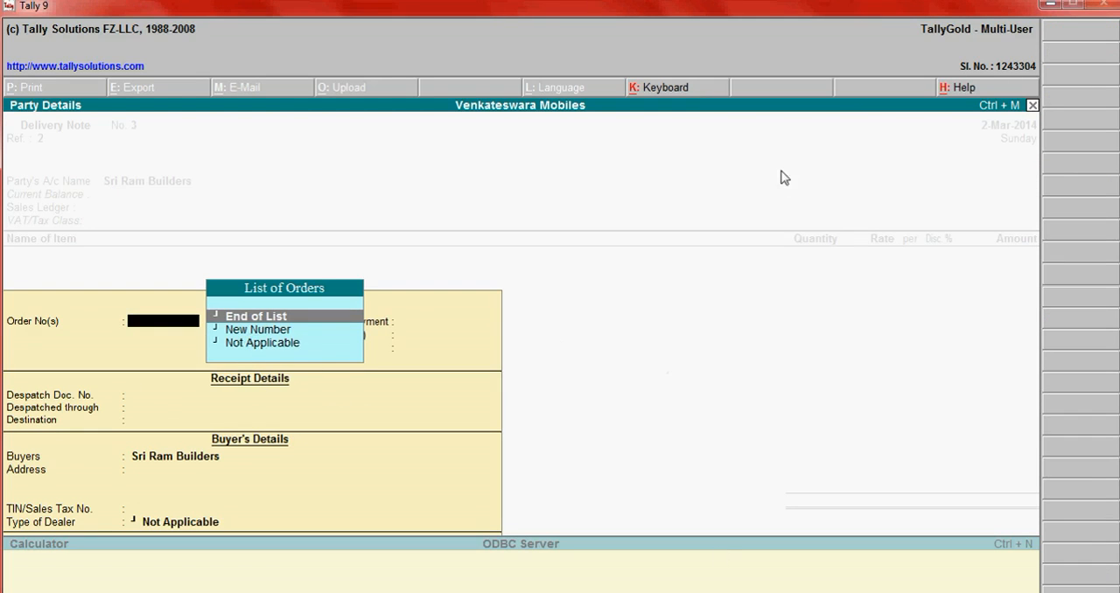
pyautogui.press('Escape')
pyautogui.press('y')
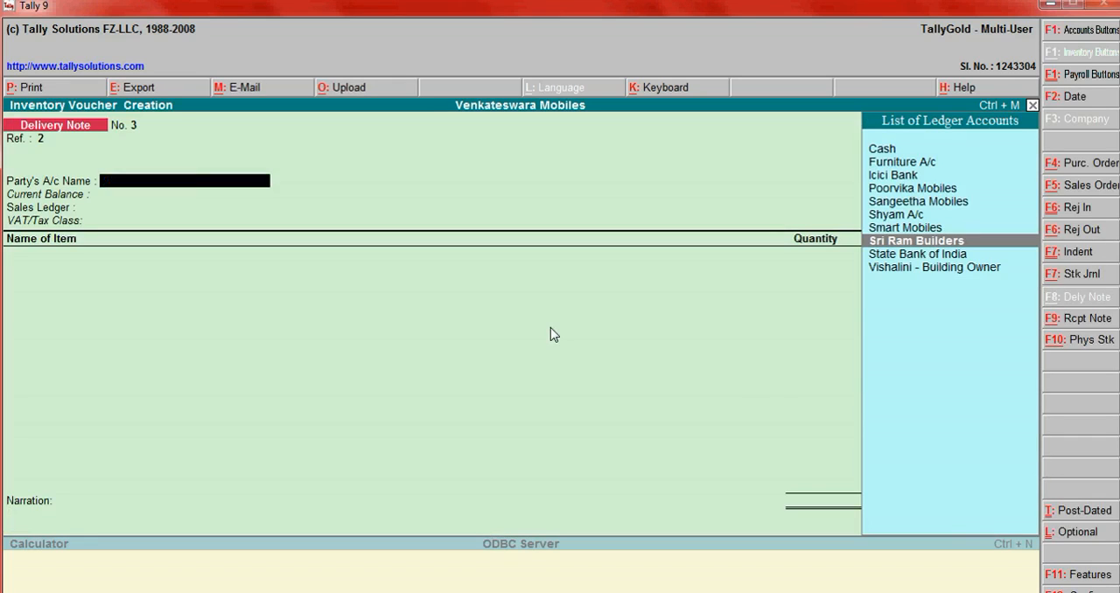
pyautogui.press('Escape')
pyautogui.press('y')
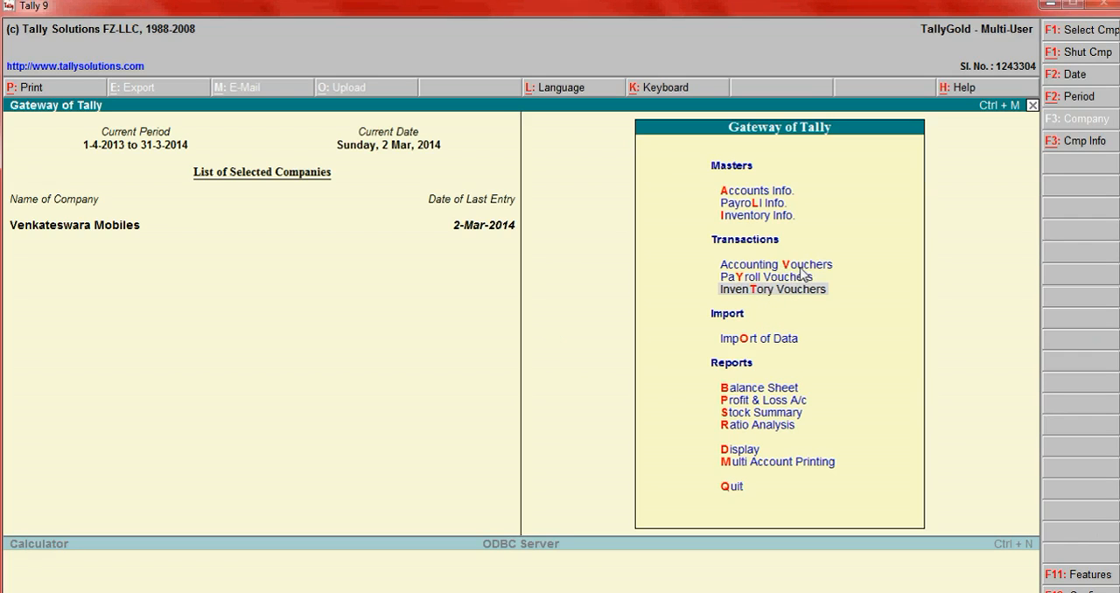
# - Start a Sales accounting voucher with Sangeetha Mobiles as the party account
pyautogui.press('Up')
pyautogui.press('Up')
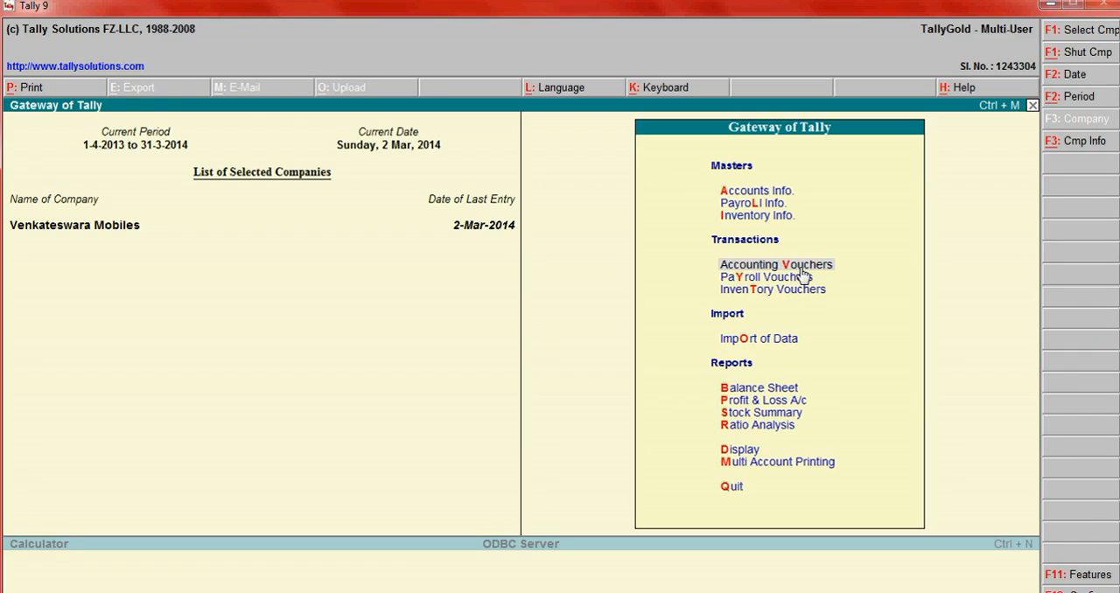
pyautogui.press('Return')
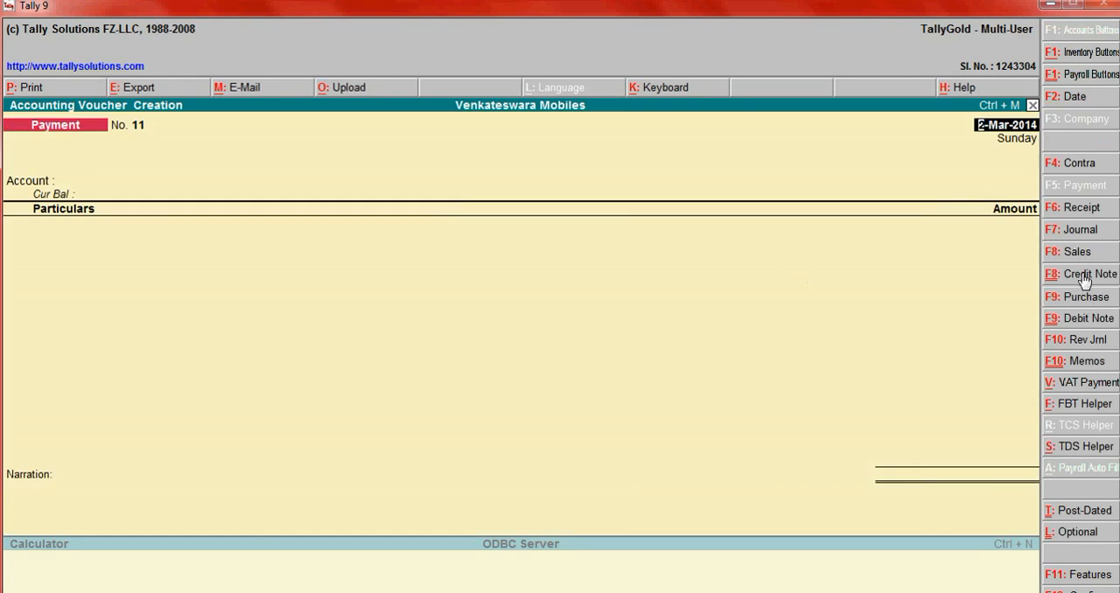
pyautogui.click(1084, 253)
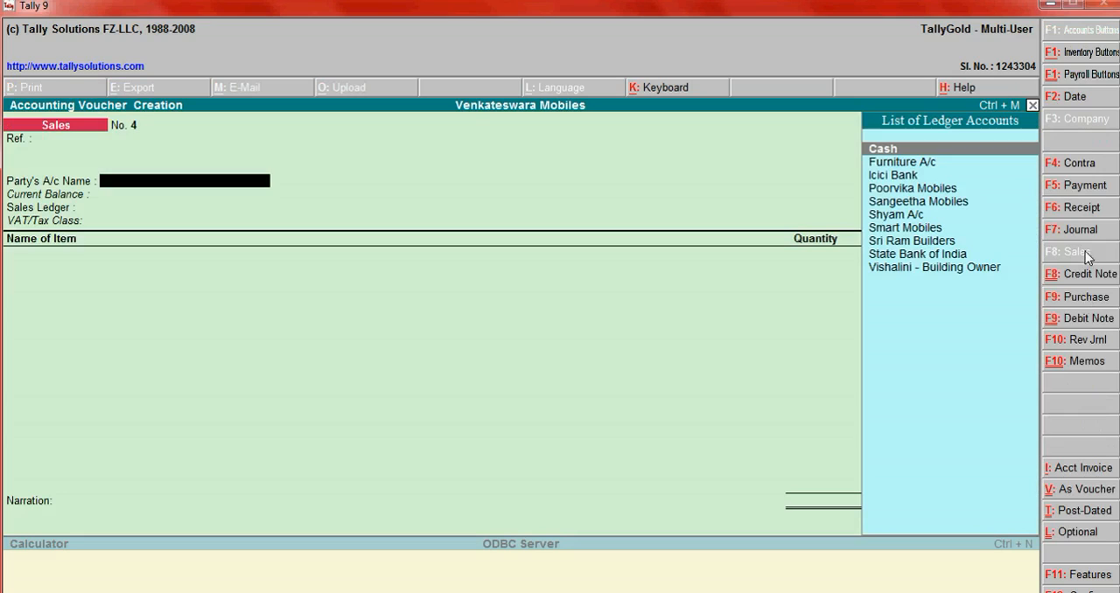
pyautogui.press('Down')
pyautogui.press('Down')
pyautogui.press('Down')
pyautogui.press('Down')
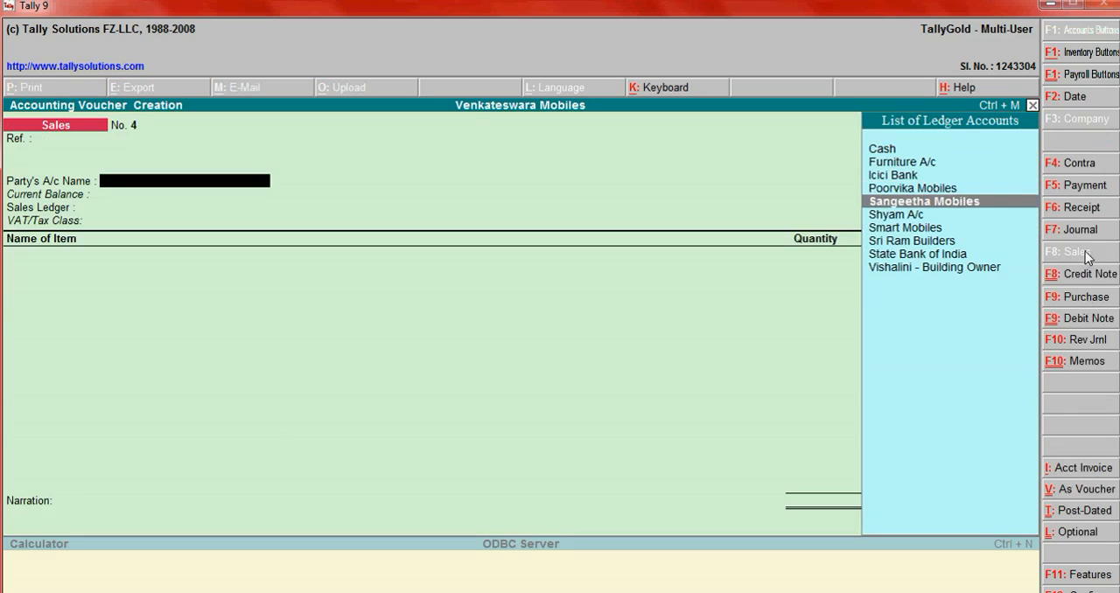
pyautogui.press('Return')
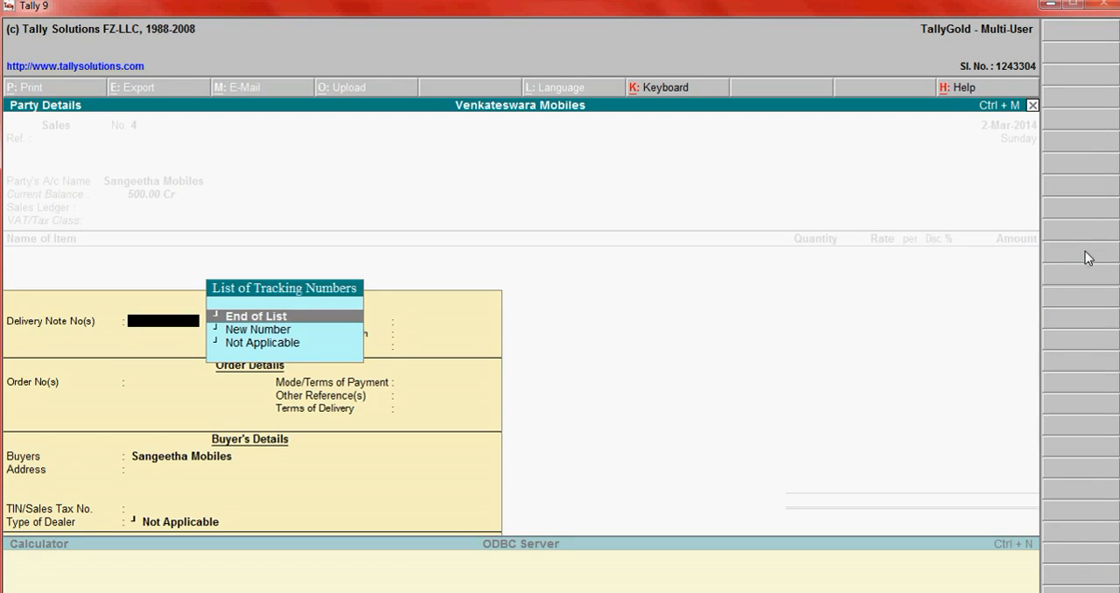
# - Look through the delivery note tracking number options in the party details, and quit the sales voucher without saving
pyautogui.press('Down')
pyautogui.press('Up')
pyautogui.press('Down')
pyautogui.press('Up')
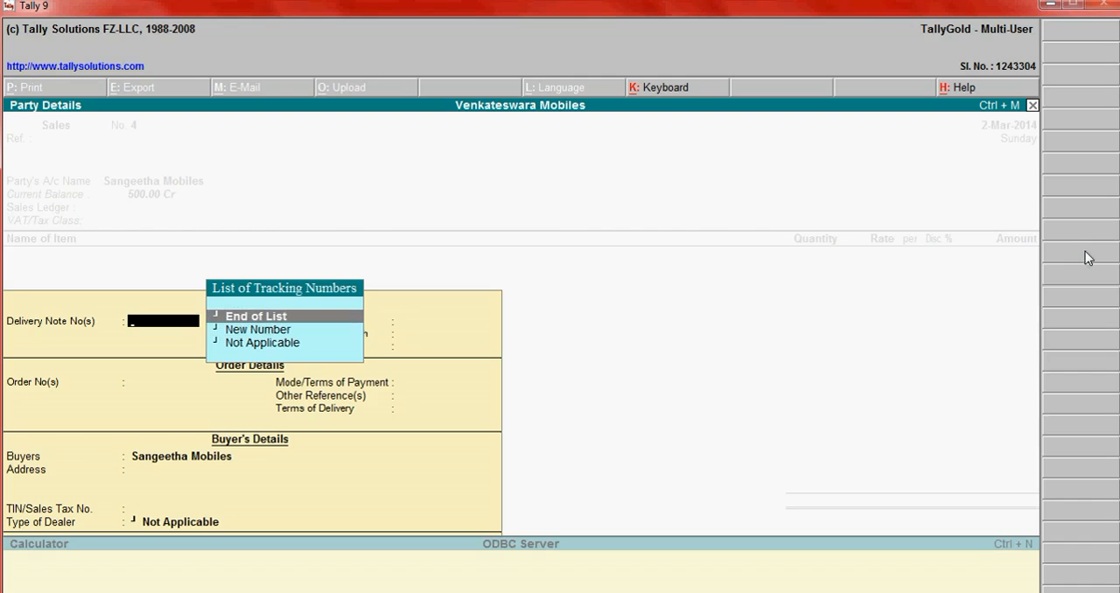
pyautogui.press('Escape')
pyautogui.press('y')
pyautogui.press('Escape')
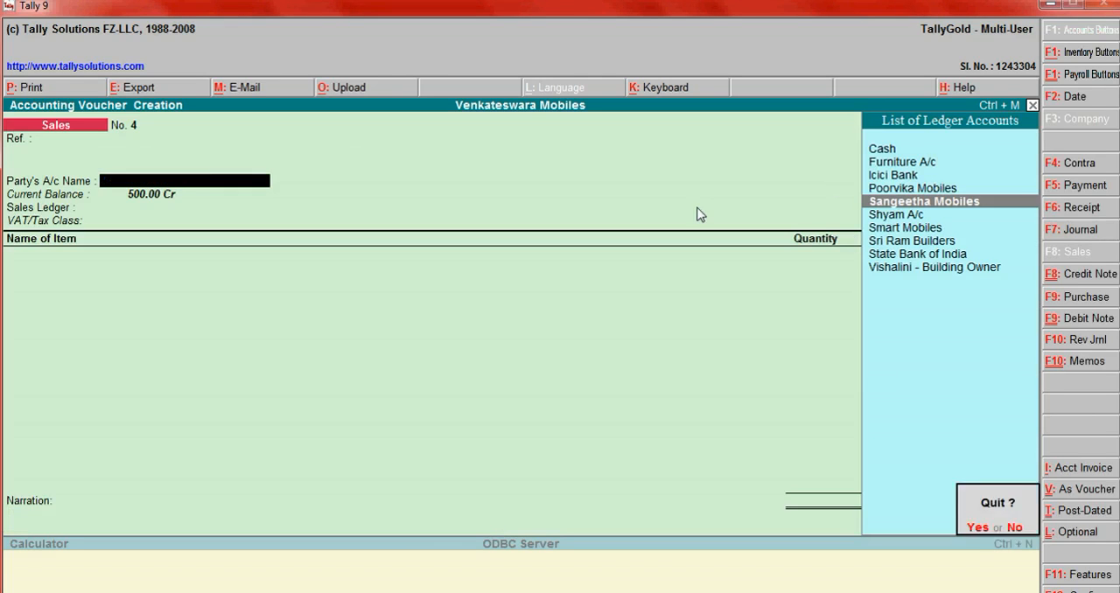
pyautogui.press('y')
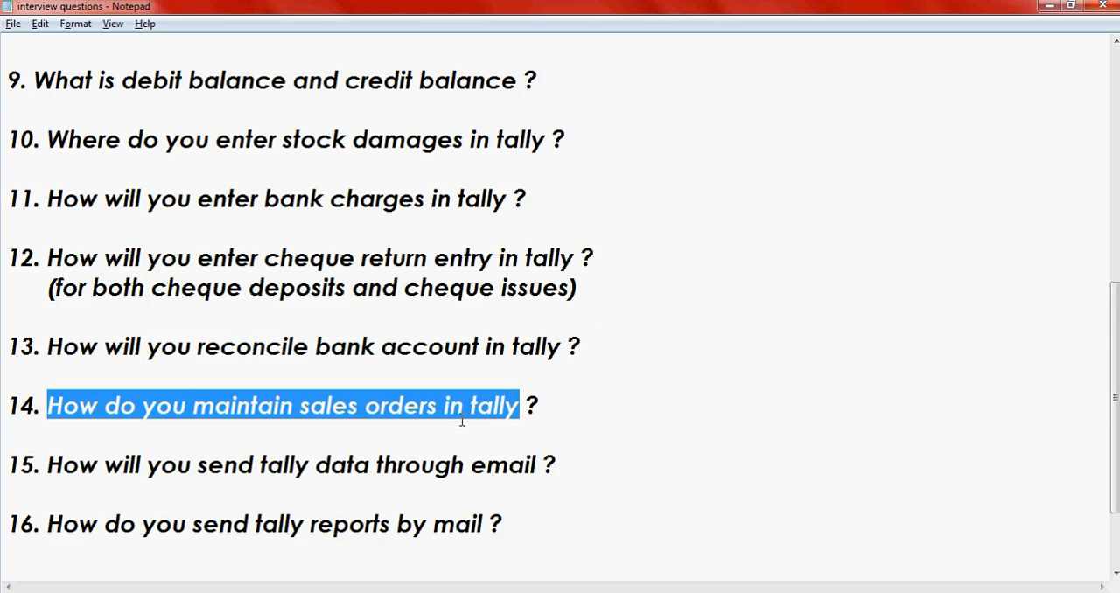
# - In the Notepad question list, highlight question 15 about sending Tally data through email, and clear the highlight
pyautogui.click(346, 486)
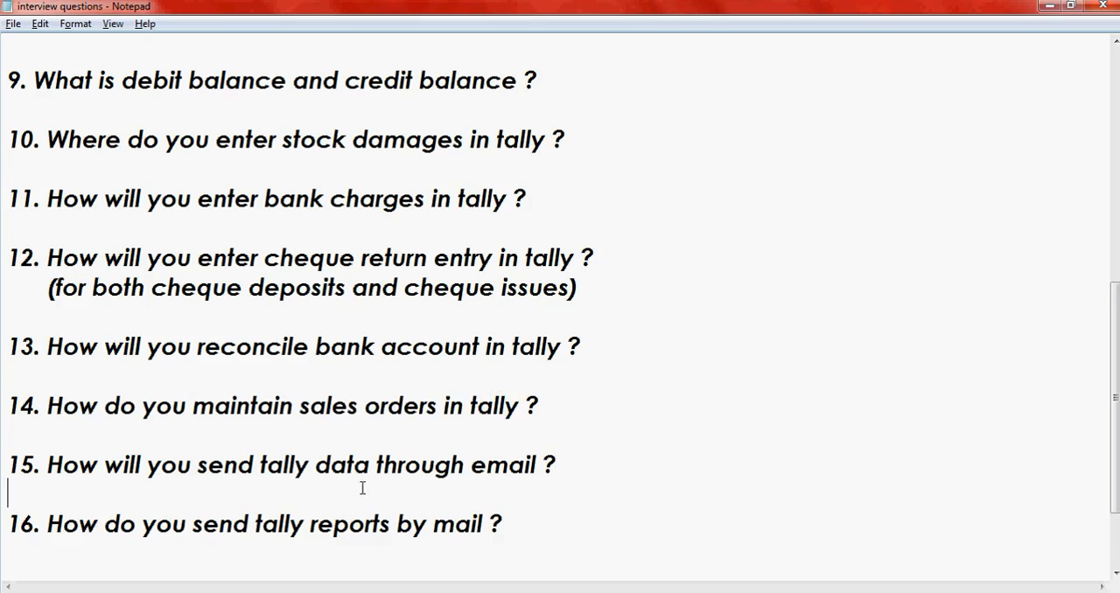
pyautogui.moveTo(554, 465); pyautogui.dragTo(50, 456)
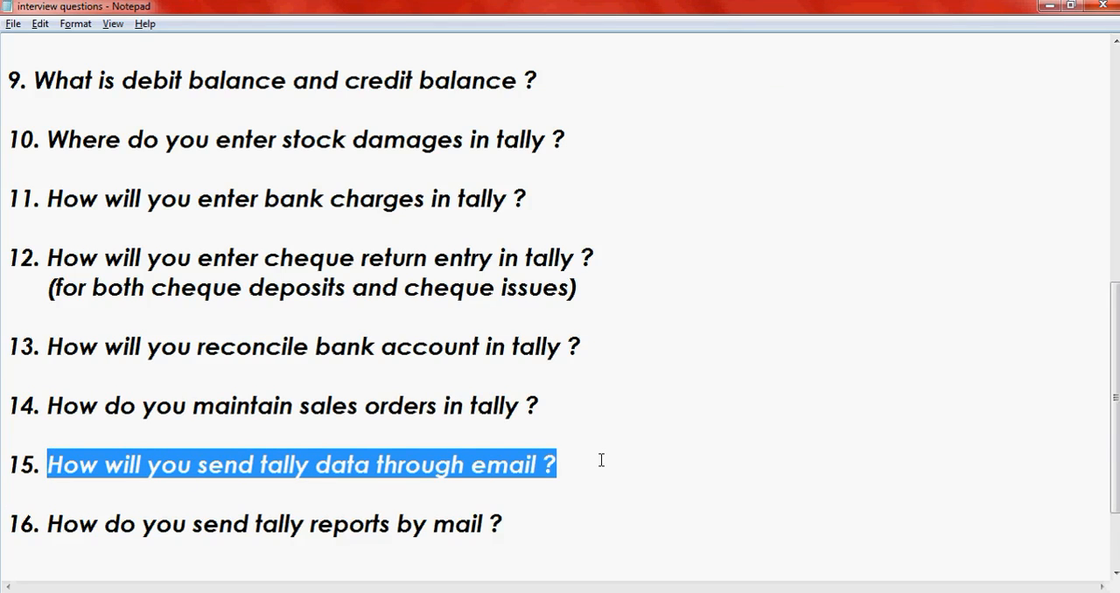
pyautogui.scroll(-1, 601, 460)
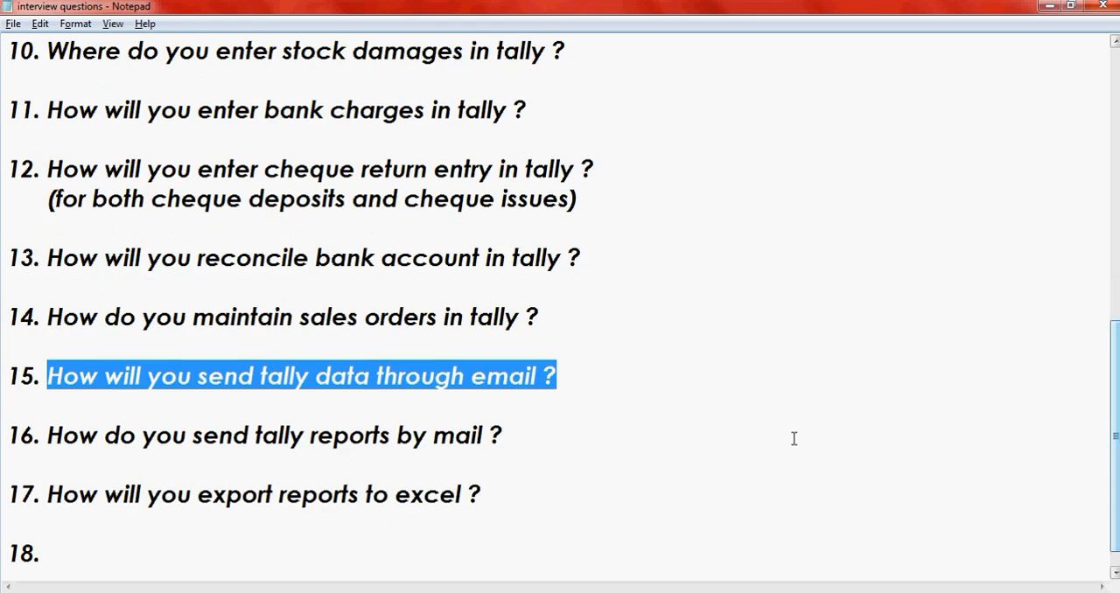
pyautogui.click(578, 379)
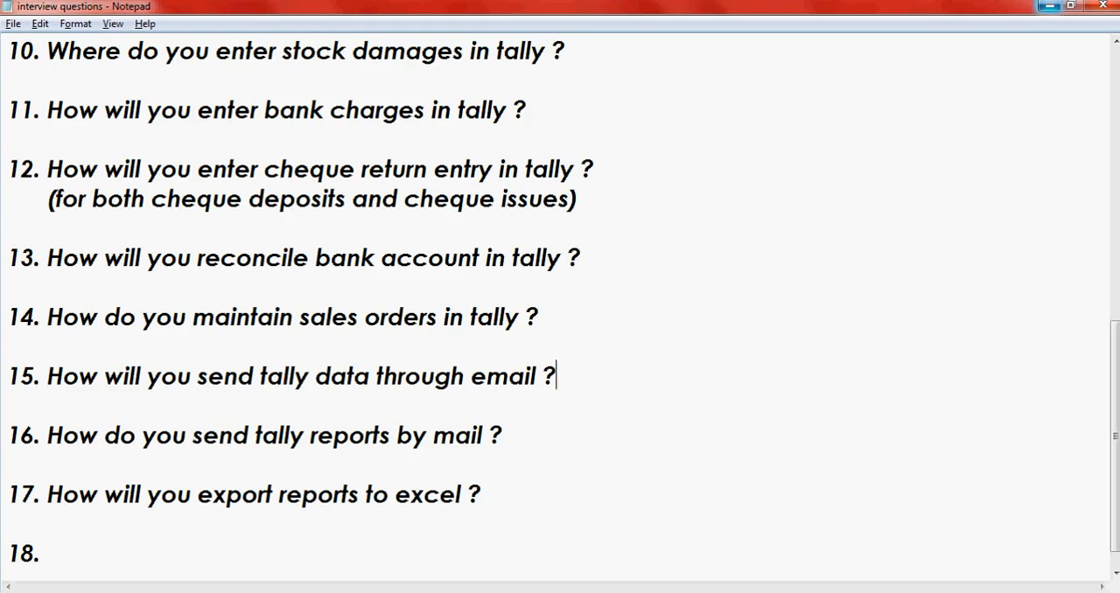
# - Minimise the open windows and open the Data folder at the file location of the desktop's tally9 shortcut
pyautogui.click(1050, 7)
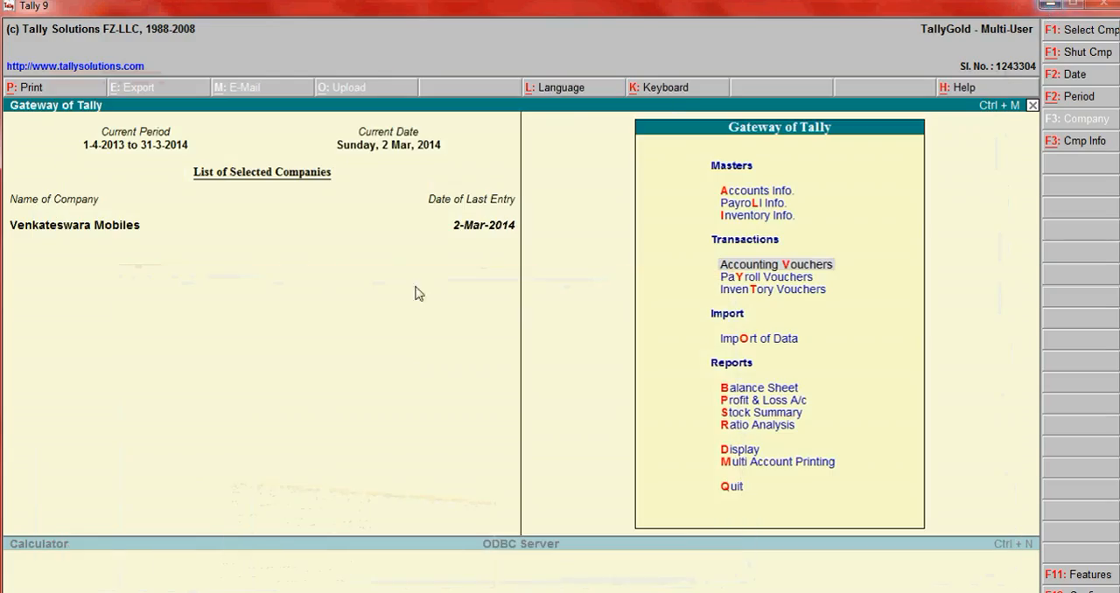
pyautogui.click(1051, 7)
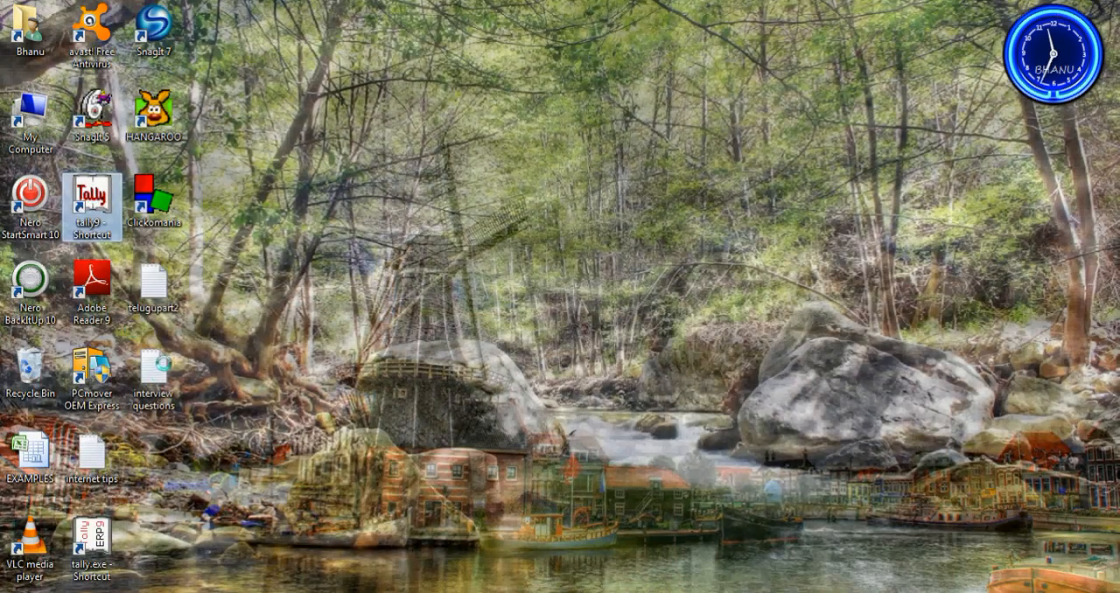
pyautogui.rightClick(91, 197)
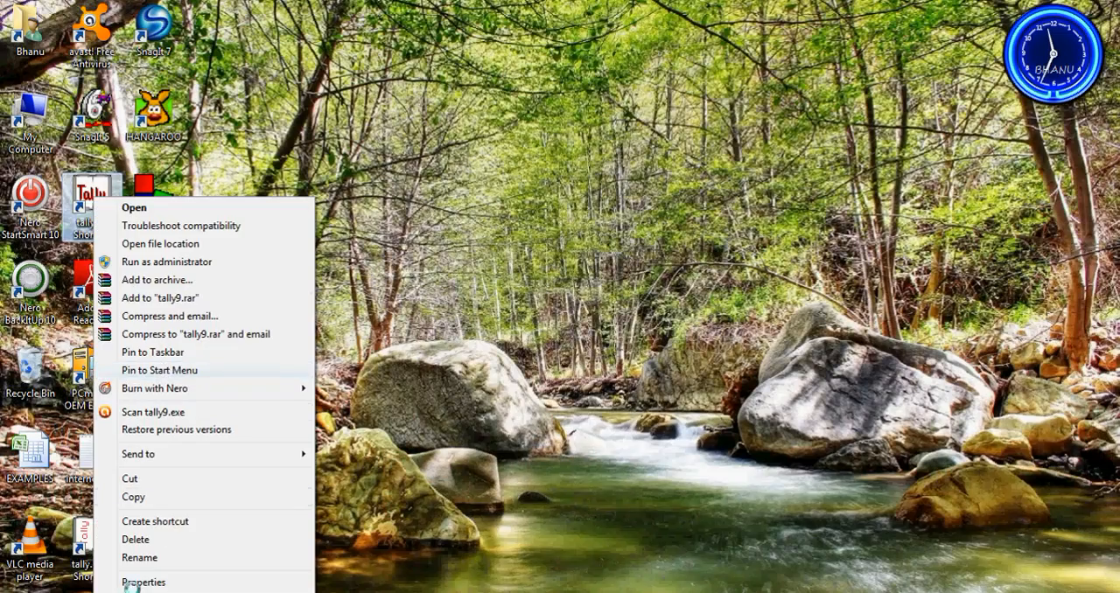
pyautogui.click(145, 582)
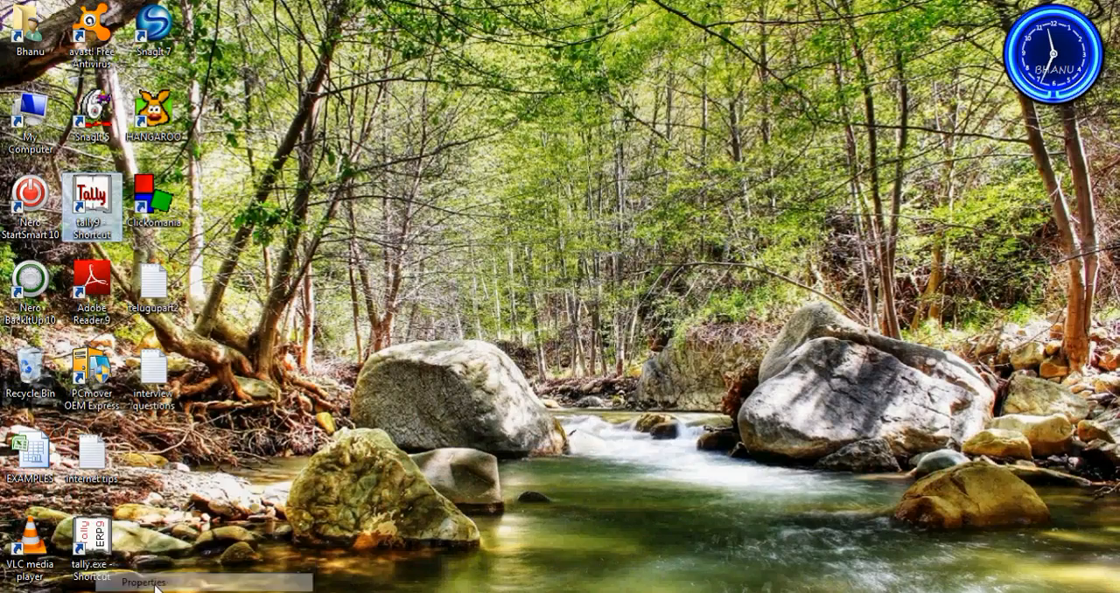
pyautogui.click(163, 456)
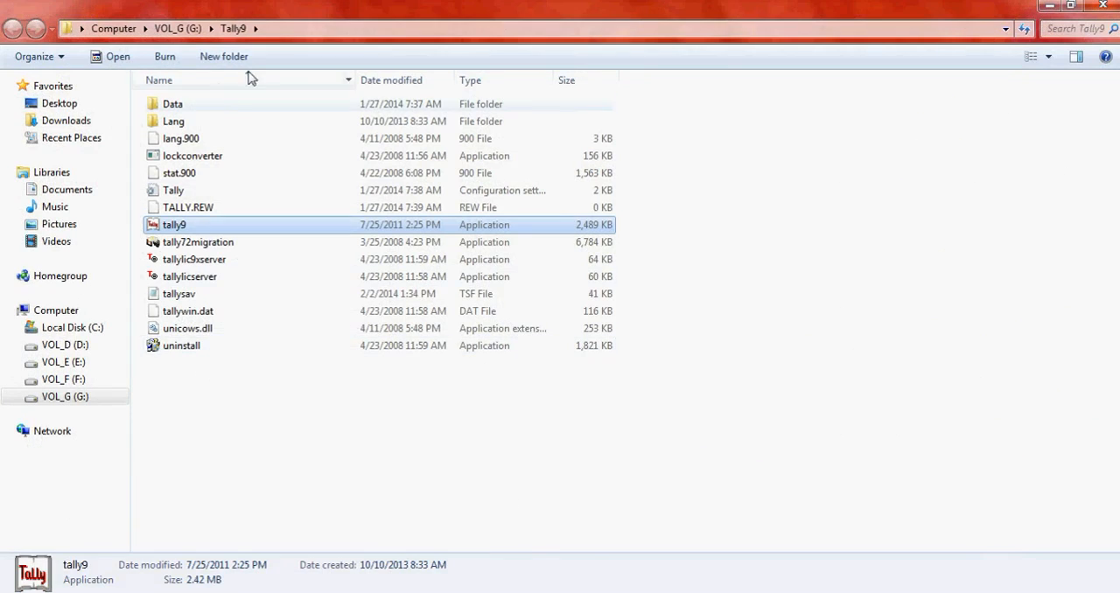
pyautogui.doubleClick(194, 106)
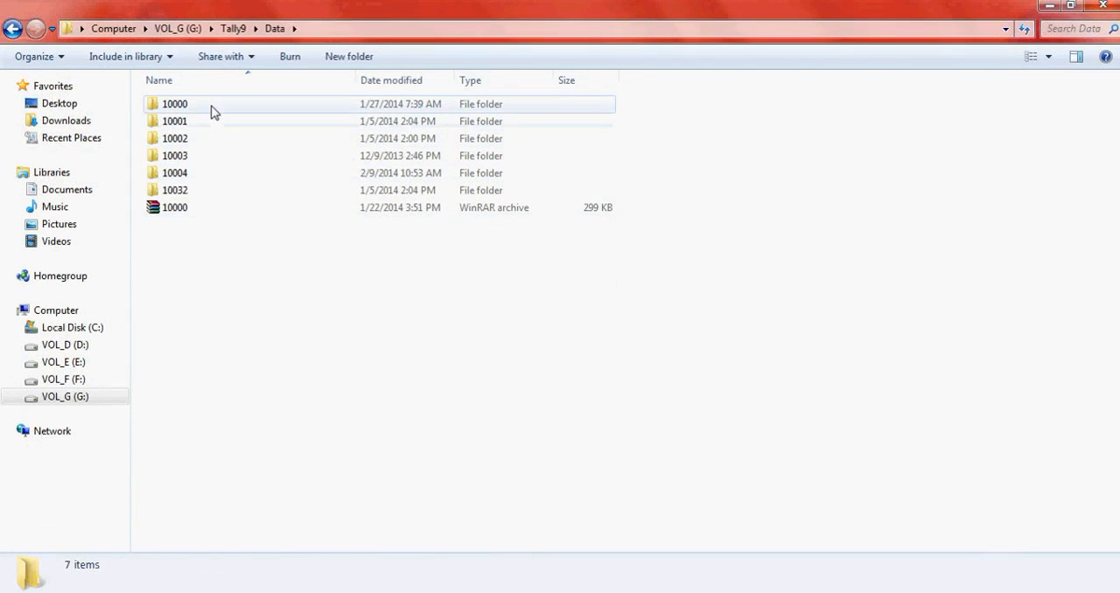
# - Show the compress and email options for the 10000 company folder, and close the tally9 shortcut's properties
pyautogui.rightClick(210, 108)
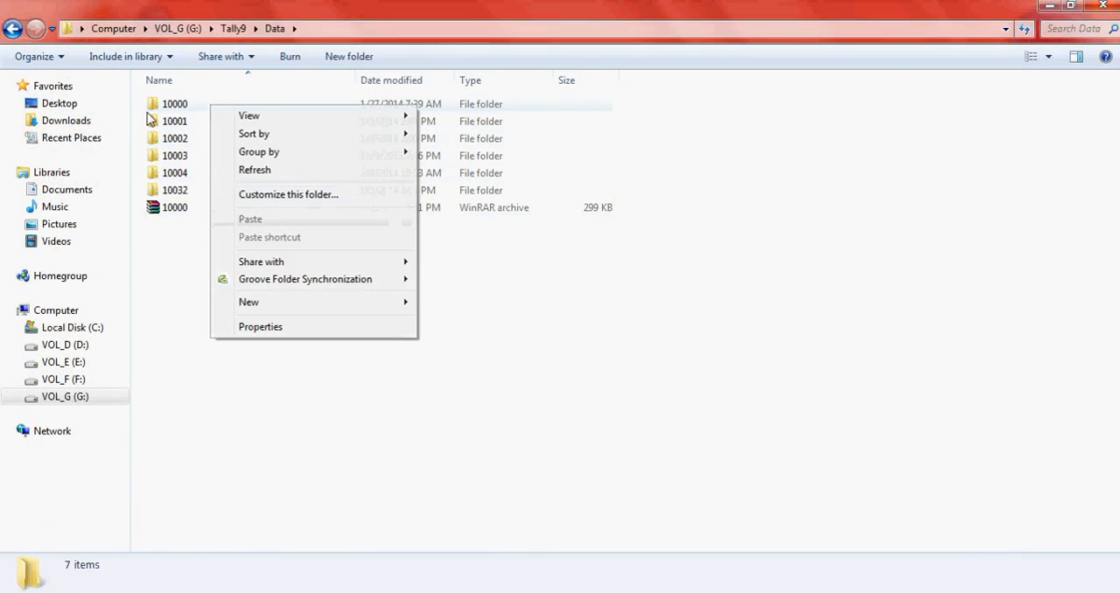
pyautogui.click(172, 105)
pyautogui.rightClick(171, 105)
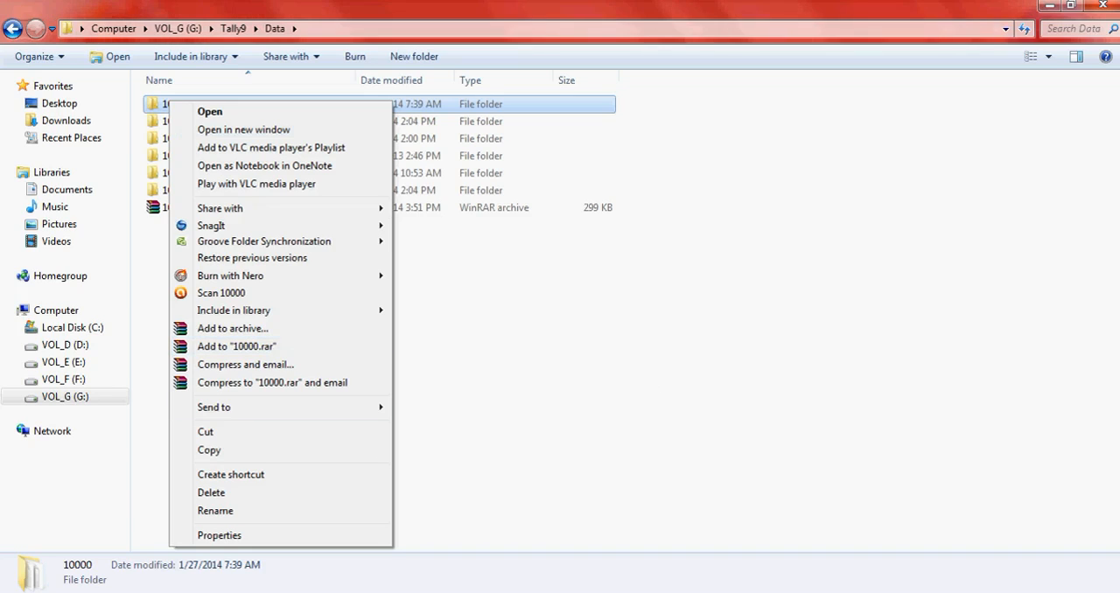
pyautogui.press('Escape')
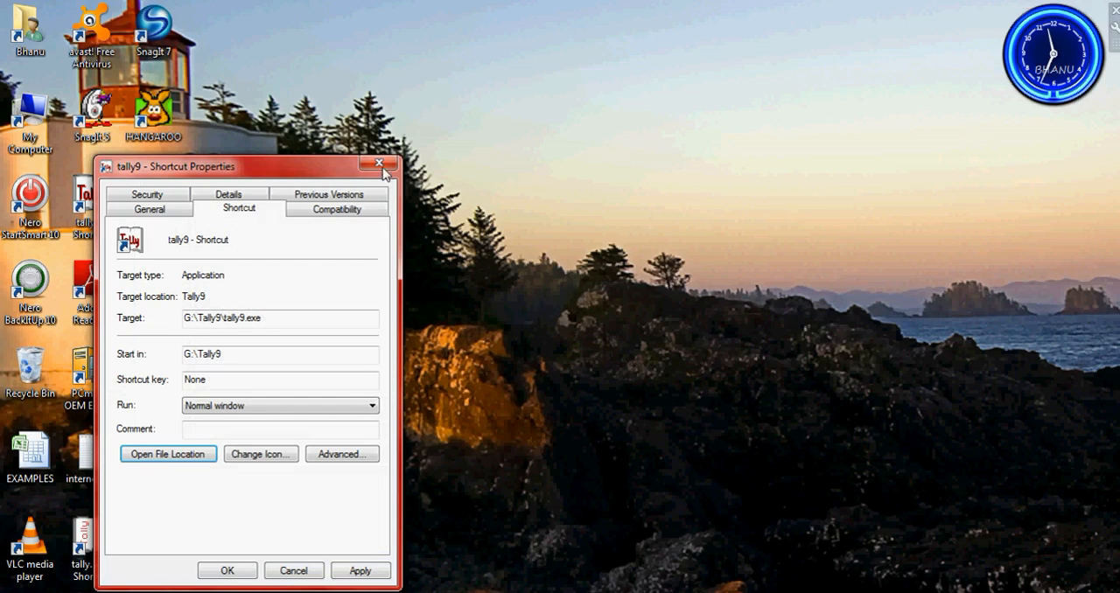
pyautogui.click(381, 166)
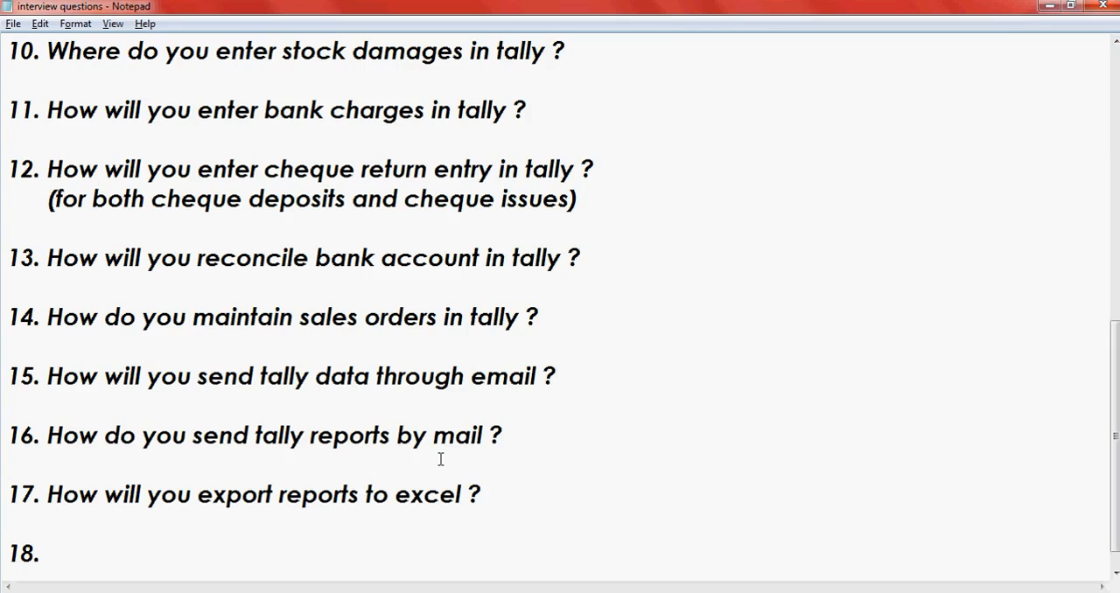
# - Highlight question 16 about sending reports by mail in Notepad, and open the mailing settings for the Trial Balance in Tally 9
pyautogui.moveTo(522, 435); pyautogui.dragTo(48, 434)
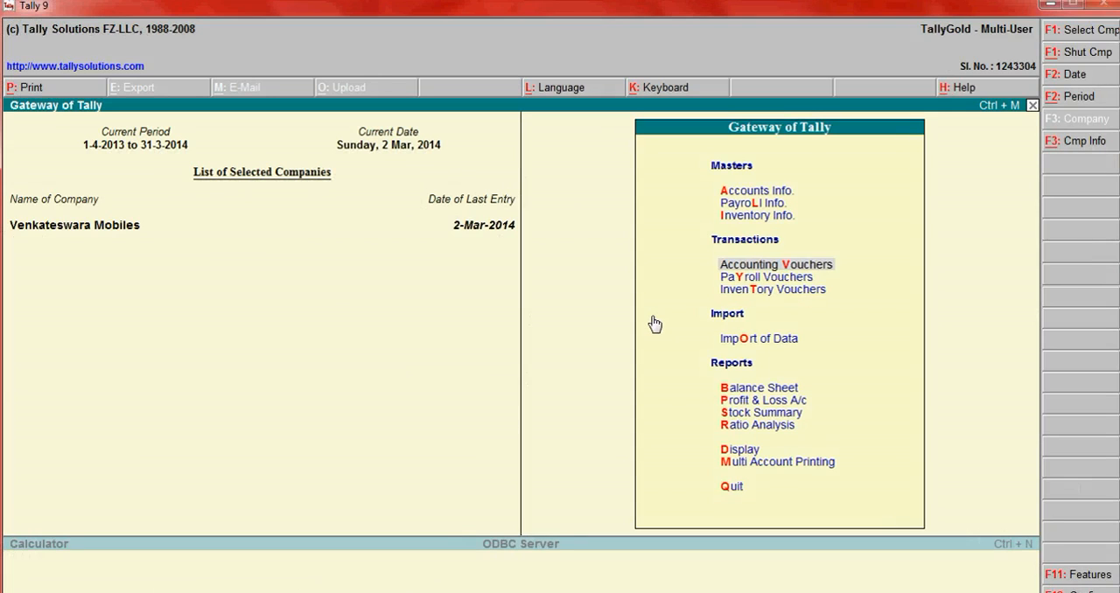
pyautogui.press('Down')
pyautogui.press('Down')
pyautogui.press('Down')
pyautogui.press('Down')
pyautogui.press('Down')
pyautogui.press('Down')
pyautogui.press('Down')
pyautogui.press('Down')
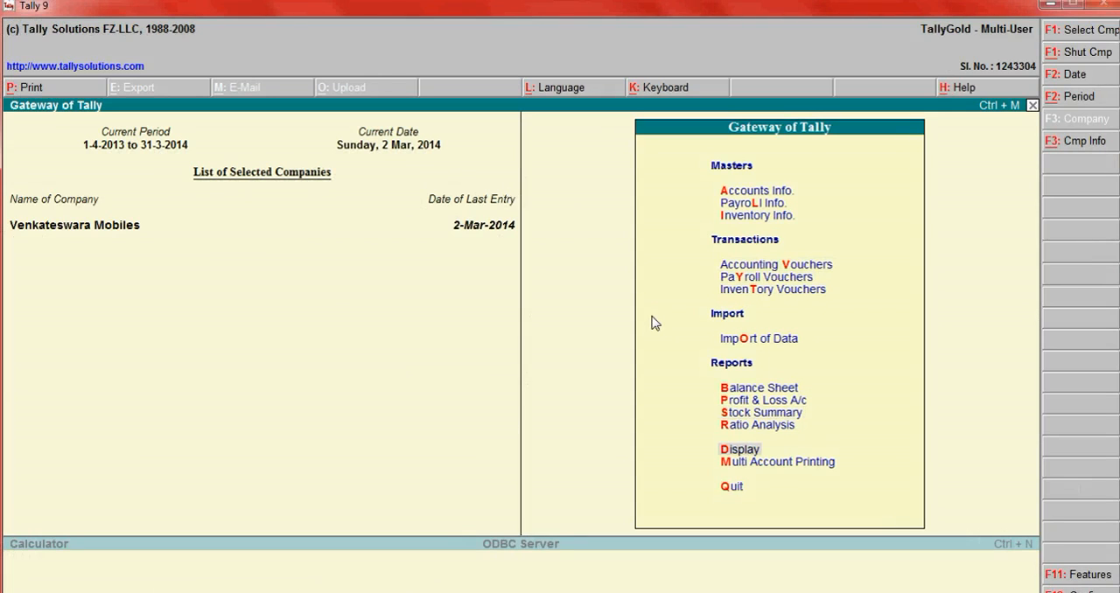
pyautogui.press('Return')
pyautogui.press('Return')
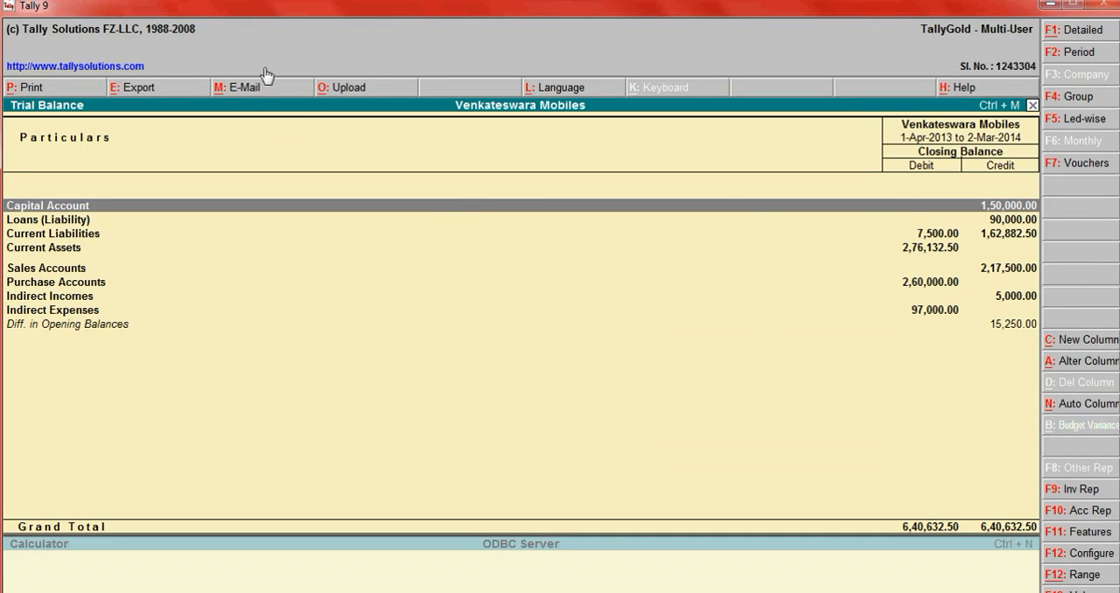
pyautogui.click(245, 89)
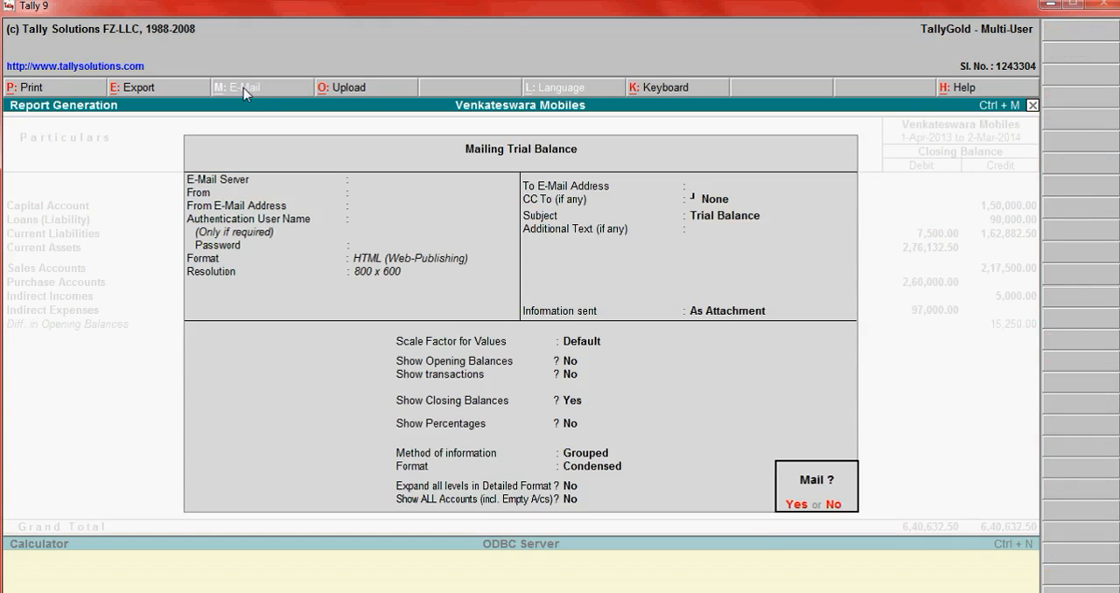
# - Leave the Trial Balance mailing settings without mailing, and highlight question 17 about exporting reports to Excel in Notepad
pyautogui.press('n')
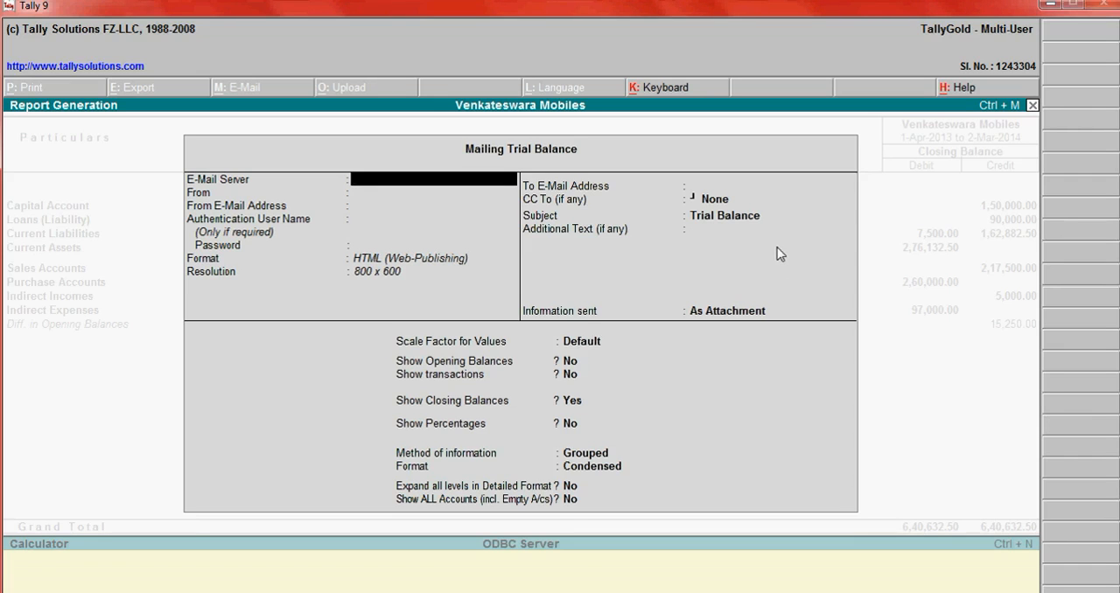
pyautogui.press('Escape')
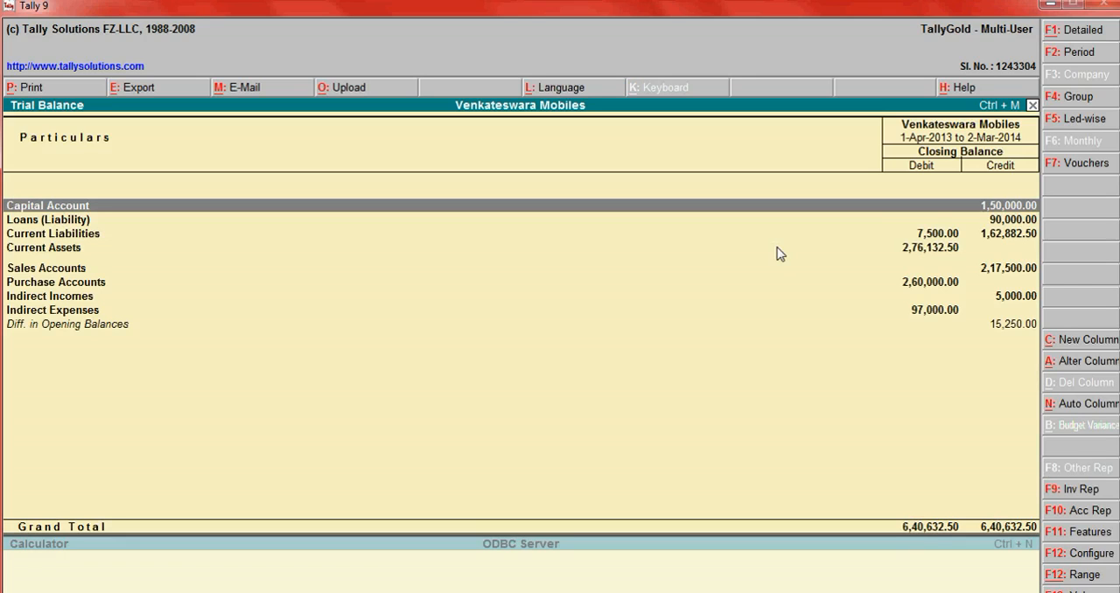
pyautogui.hotkey('alt', 'Tab')
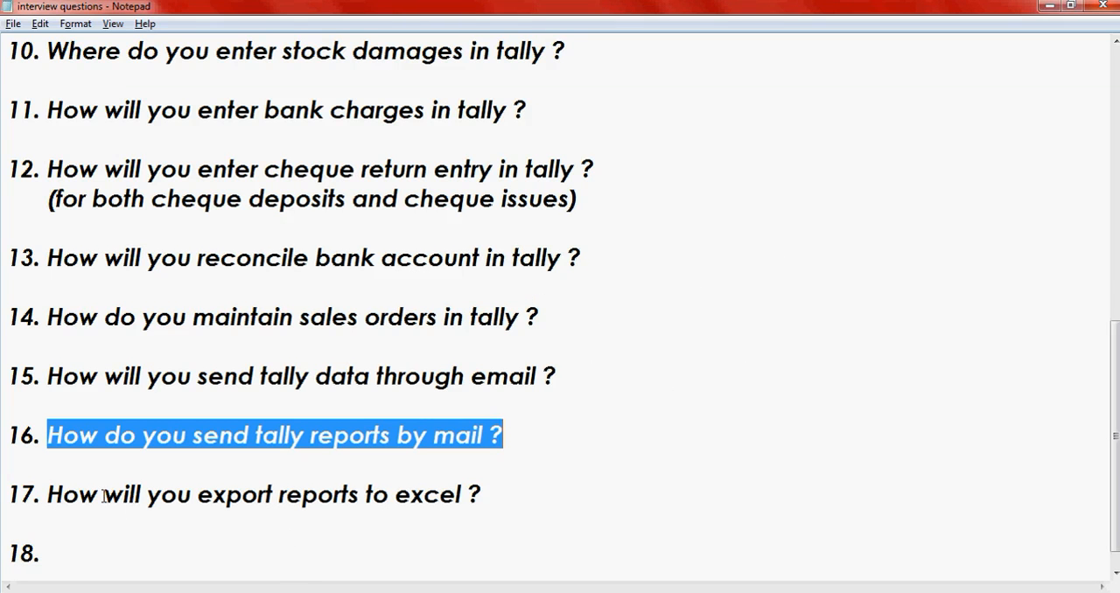
pyautogui.moveTo(491, 487); pyautogui.dragTo(50, 495)
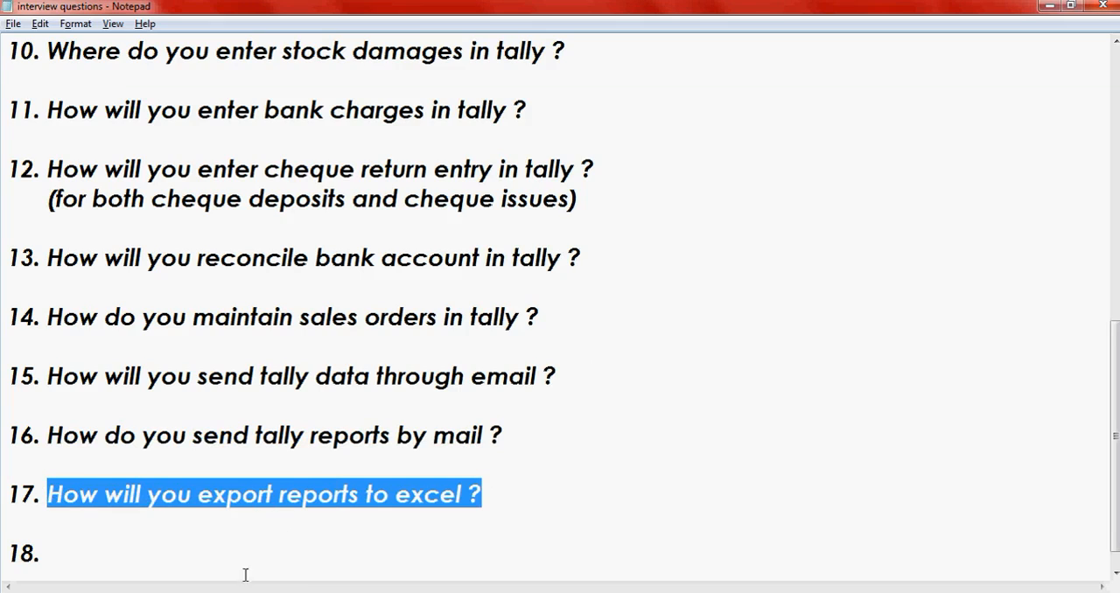
# - Delete the empty item number 18 from the question list, and highlight question 17 again
pyautogui.click(70, 554)
pyautogui.press('BackSpace')
pyautogui.press('BackSpace')
pyautogui.press('BackSpace')
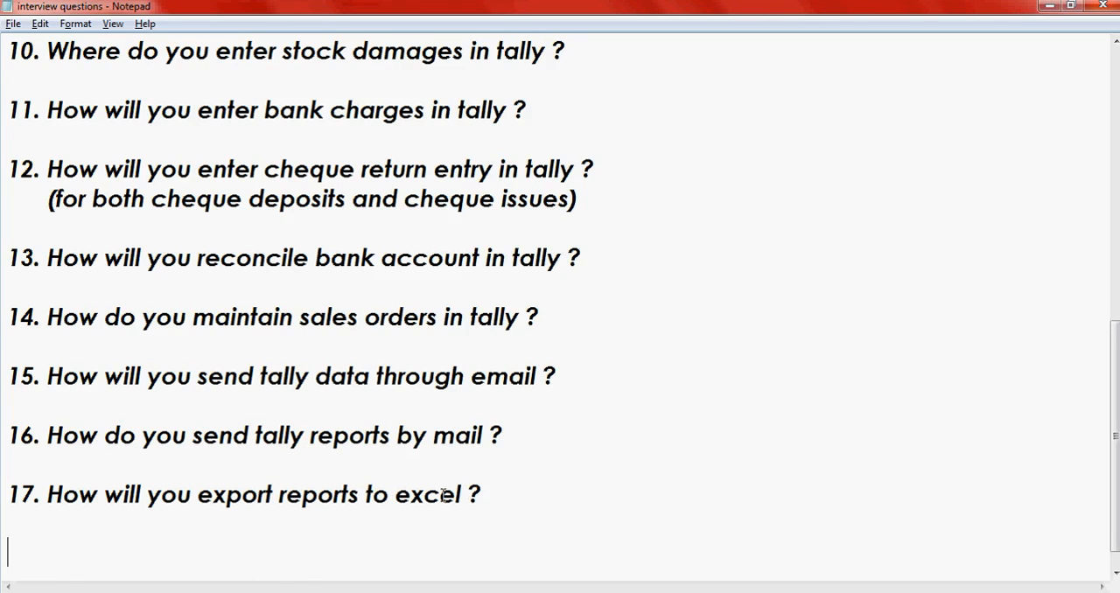
pyautogui.moveTo(505, 493); pyautogui.dragTo(49, 496)
# - In Tally 9, open the Trial Balance export settings and set language Default (All Languages) and format Excel (Spreadsheet)
pyautogui.hotkey('alt', 'Tab')
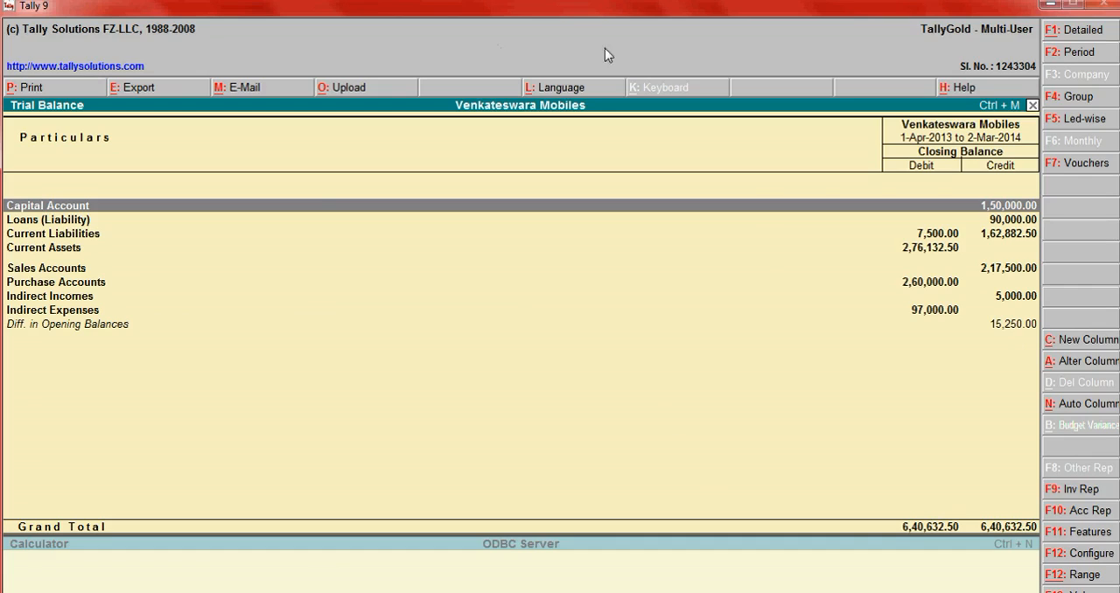
pyautogui.click(135, 89)
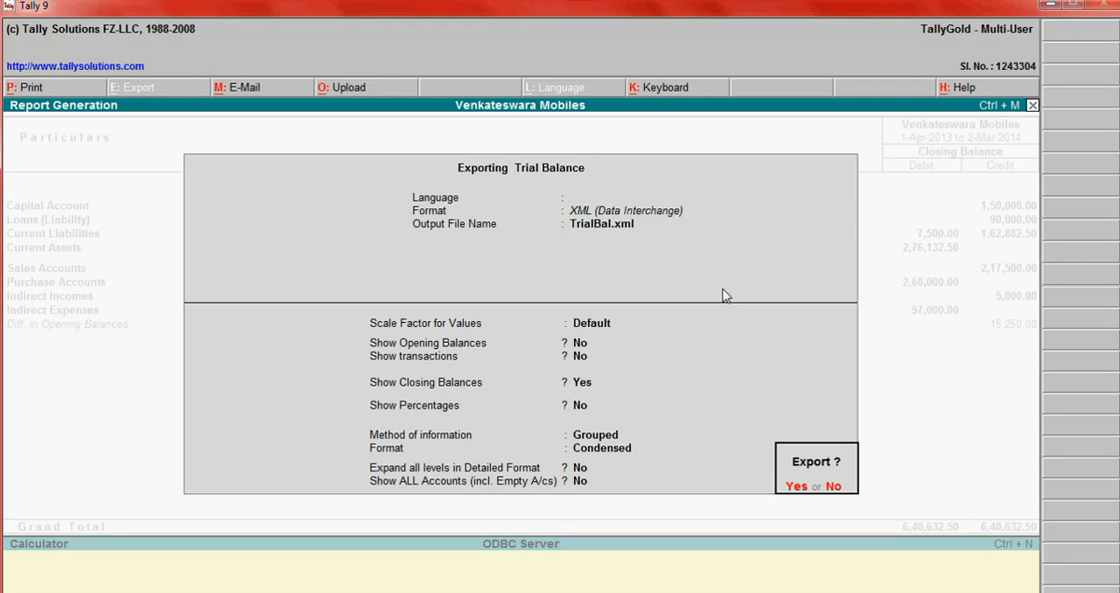
pyautogui.click(834, 487)
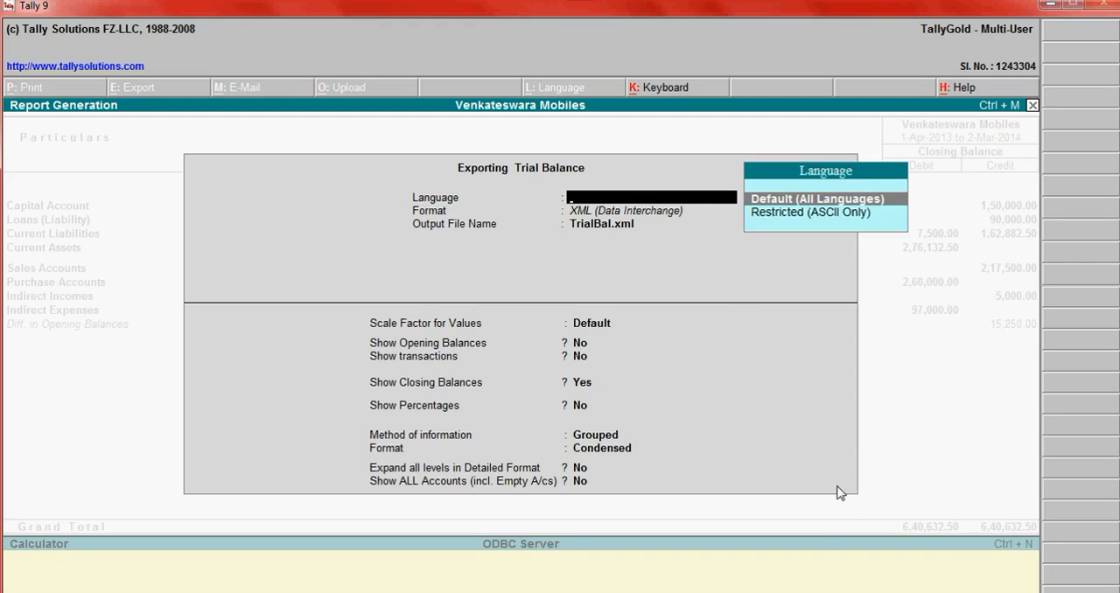
pyautogui.press('Return')
pyautogui.press('Up')
pyautogui.press('Up')
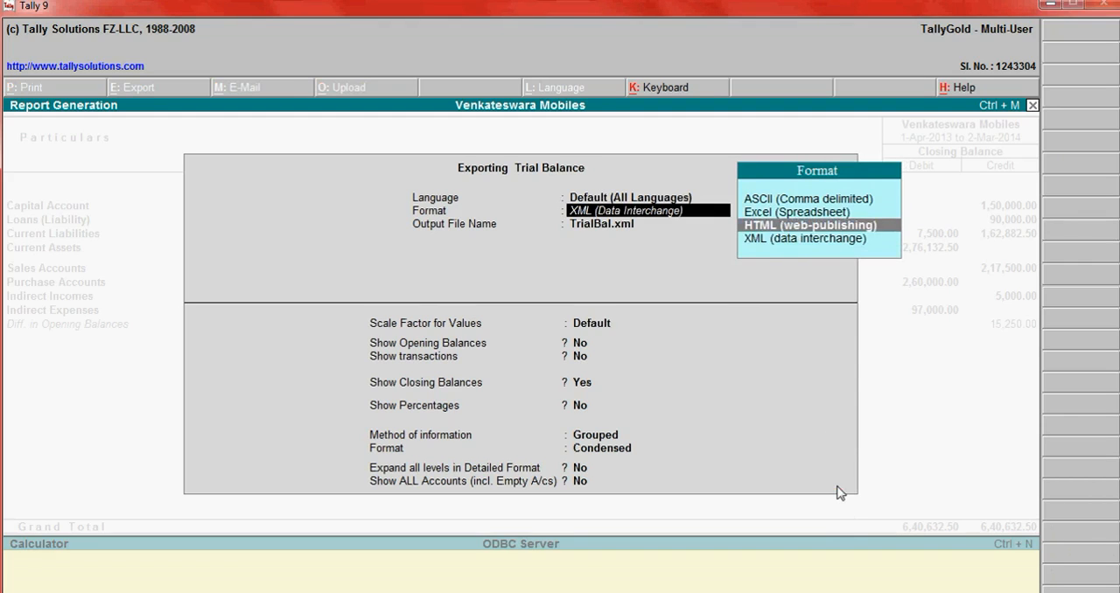
pyautogui.press('Return')
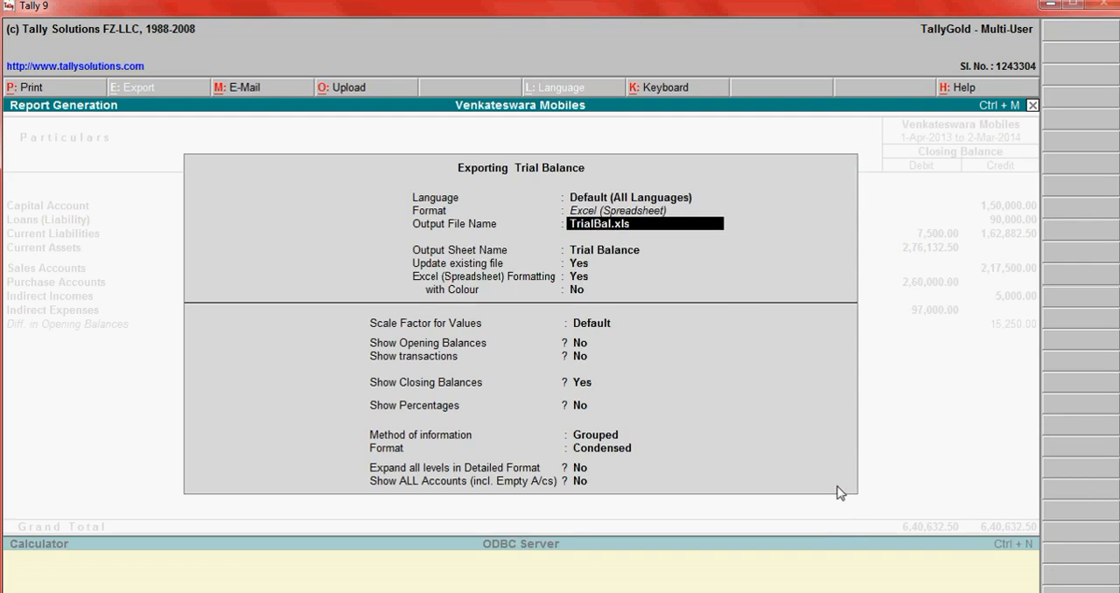
# - Review the Excel export settings from the output file name through the method of information, and return to the output file name
pyautogui.press('Return')
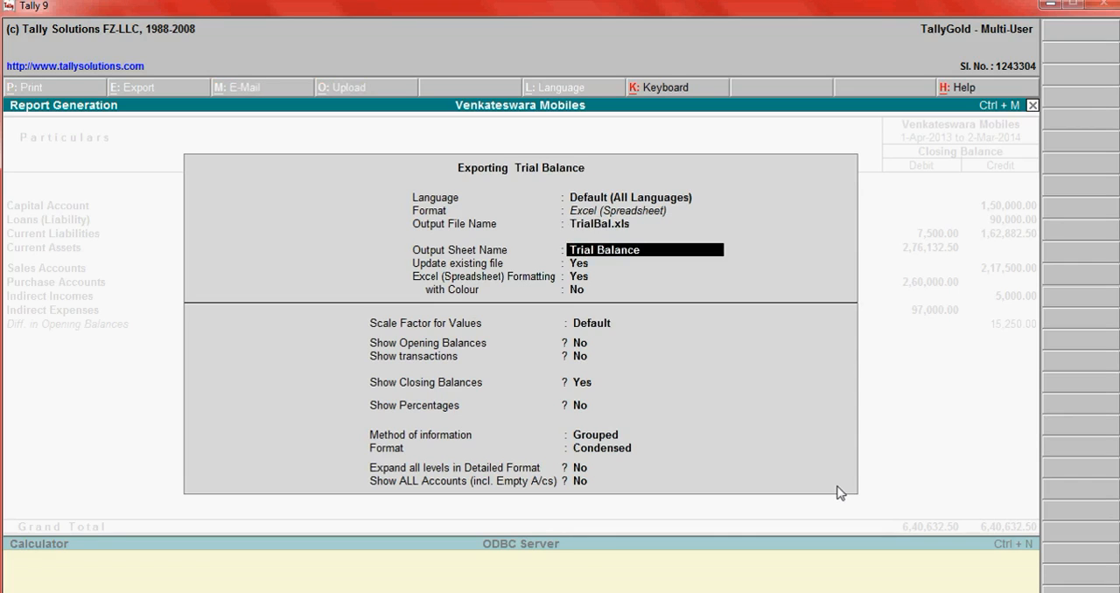
pyautogui.press('Return')
pyautogui.press('Return')
pyautogui.press('Return')
pyautogui.press('Return')
pyautogui.press('Return')
pyautogui.press('Return')
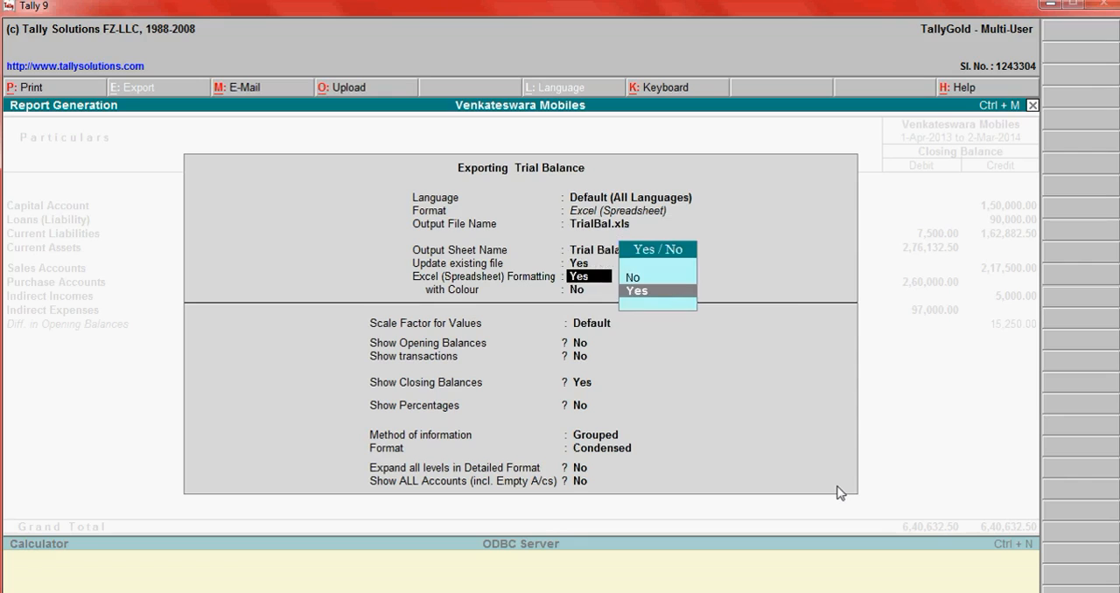
pyautogui.press('Return')
pyautogui.press('Return')
pyautogui.press('Return')
pyautogui.press('Return')
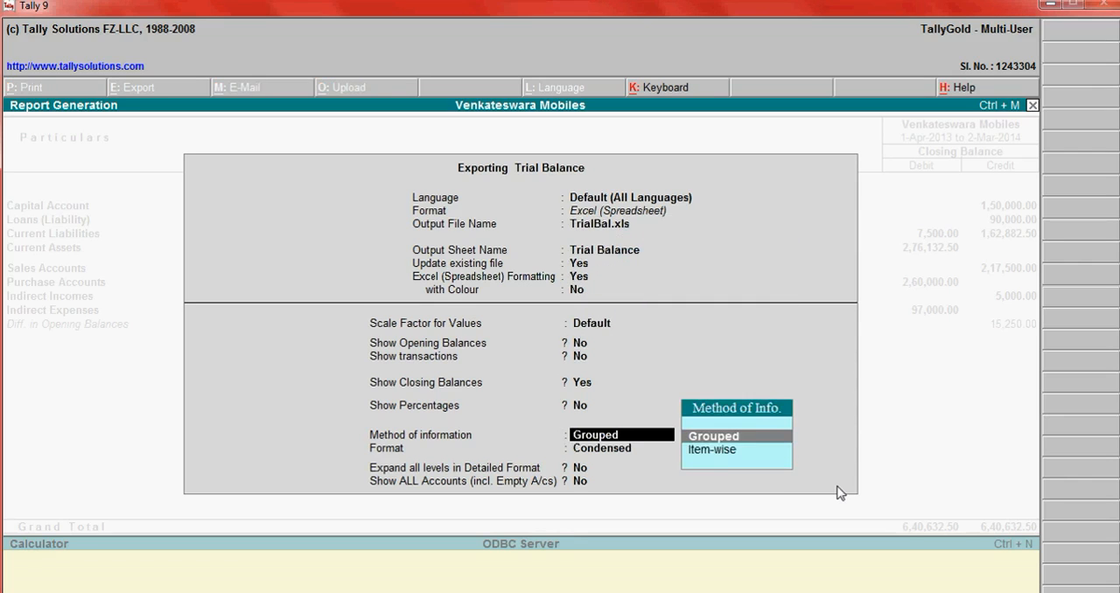
pyautogui.press('BackSpace')
pyautogui.press('BackSpace')
pyautogui.press('BackSpace')
pyautogui.press('BackSpace')
pyautogui.press('BackSpace')
pyautogui.press('BackSpace')
pyautogui.press('BackSpace')
pyautogui.press('BackSpace')
pyautogui.press('BackSpace')
pyautogui.press('BackSpace')
pyautogui.press('BackSpace')
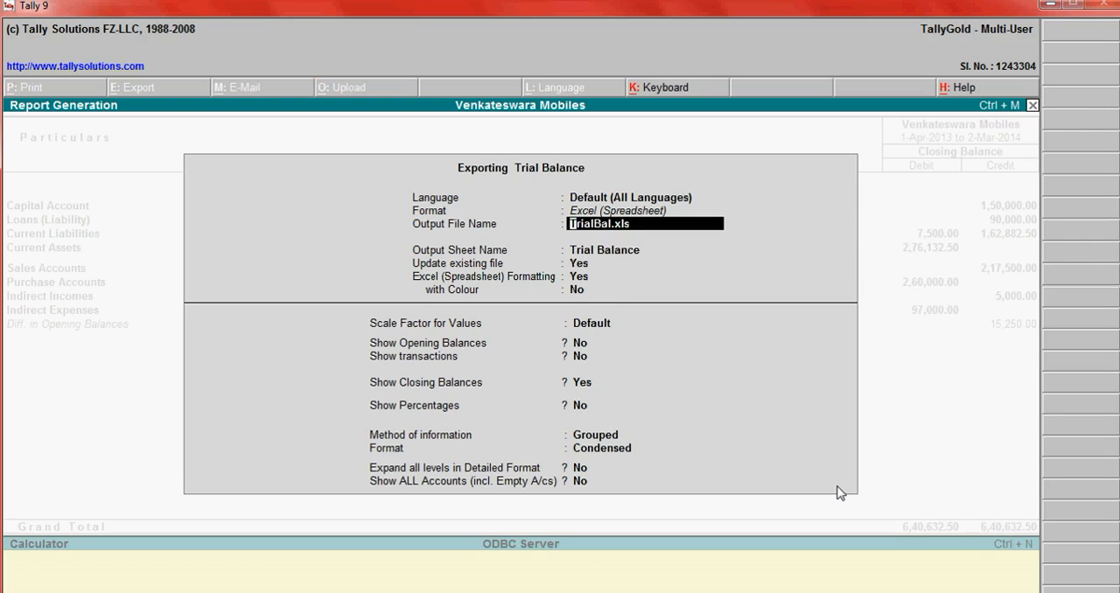
# - Export the Trial Balance to TrialBal.xls on the sheet Trial Balance, keeping the remaining export options at their defaults
pyautogui.press('Return')
pyautogui.press('Return')
pyautogui.press('Return')
pyautogui.press('Return')
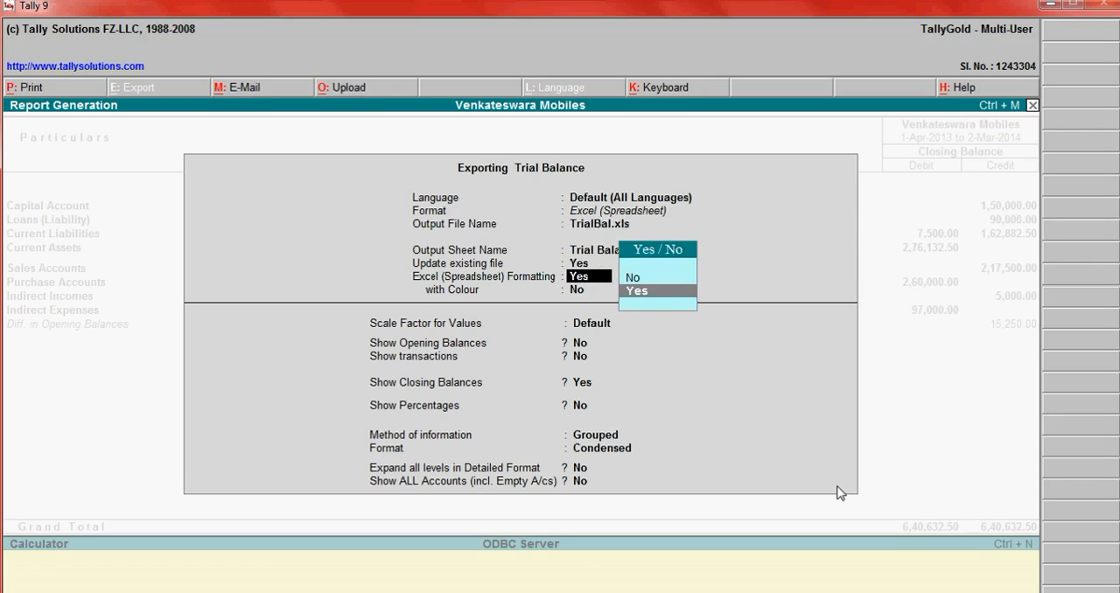
pyautogui.press('Return')
pyautogui.press('Return')
pyautogui.press('Return')
pyautogui.press('Return')
pyautogui.press('Return')
pyautogui.press('Return')
pyautogui.press('Return')
pyautogui.press('Return')
pyautogui.press('Return')
pyautogui.press('Return')
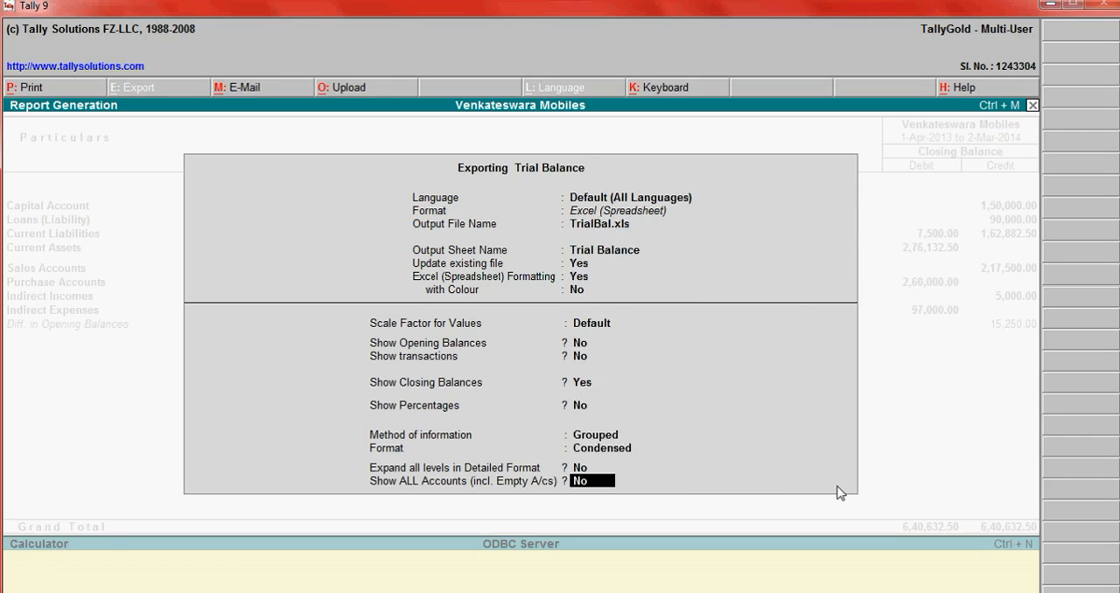
pyautogui.press('Return')
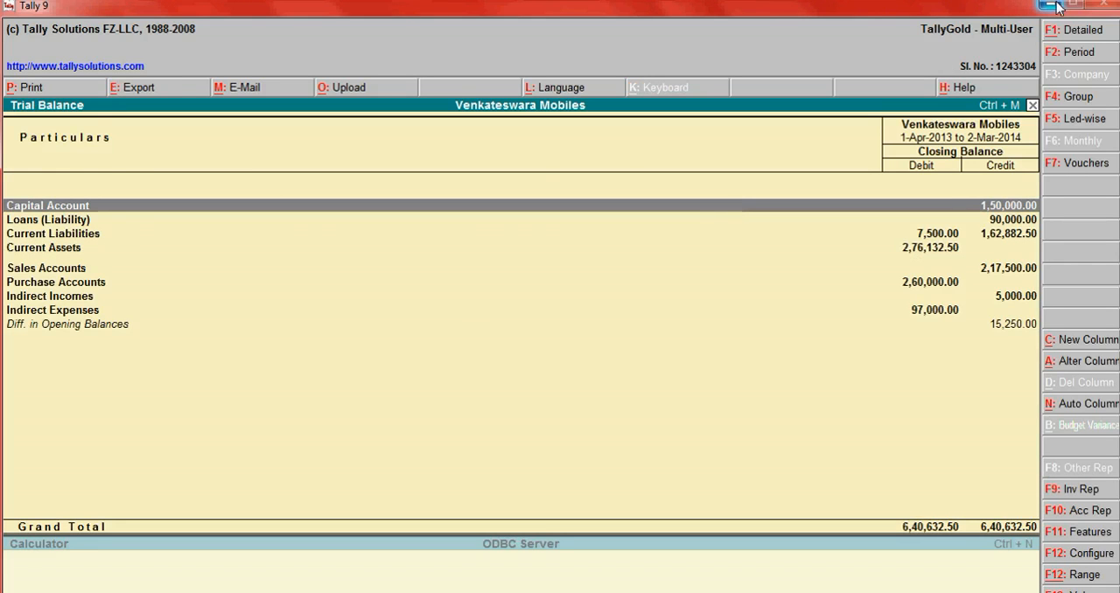
# - Minimise the open windows and open the TrialBal workbook from the file location of the desktop's tally9 shortcut
pyautogui.click(1048, 5)
pyautogui.click(1048, 5)
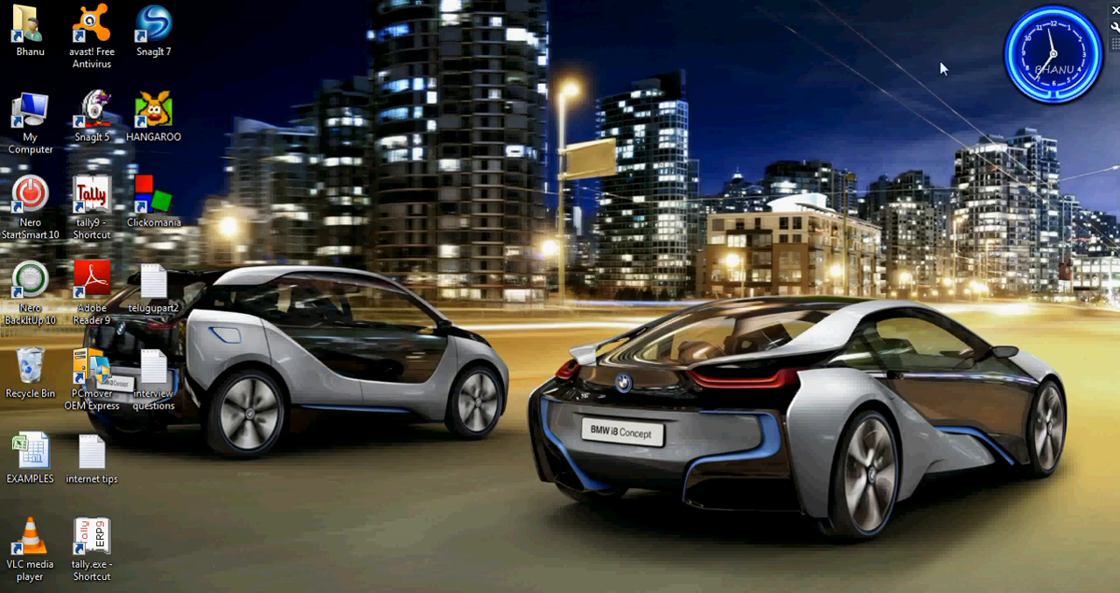
pyautogui.rightClick(91, 198)
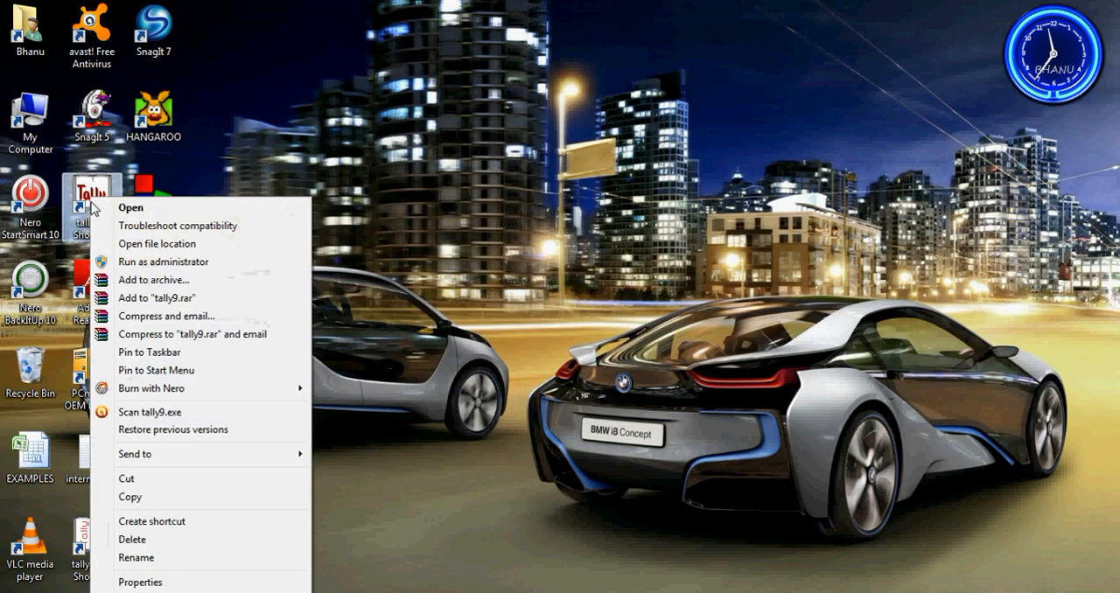
pyautogui.click(131, 581)
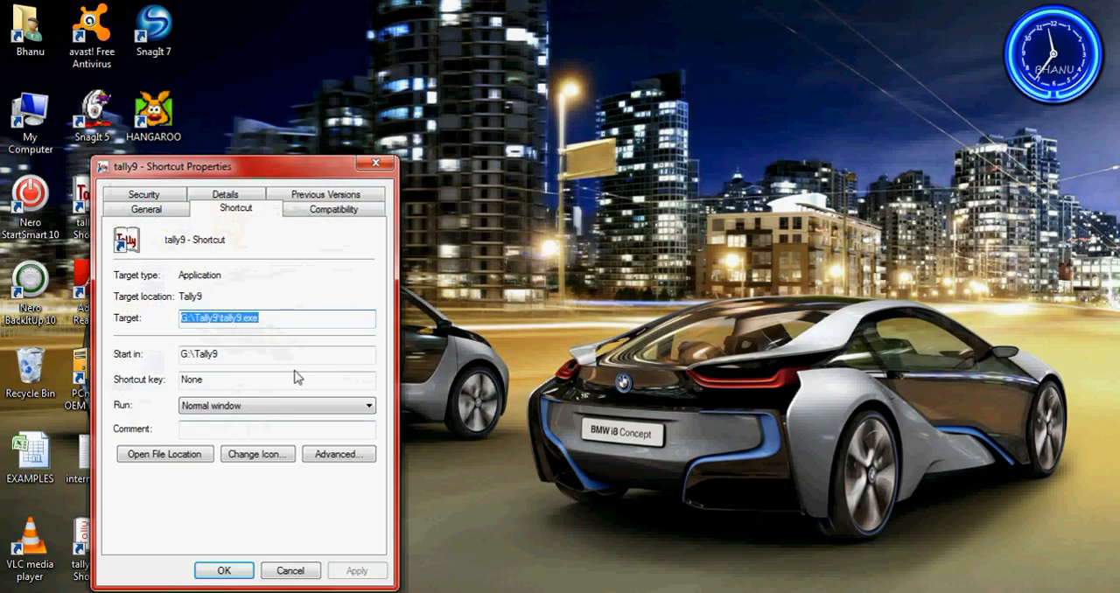
pyautogui.click(179, 456)
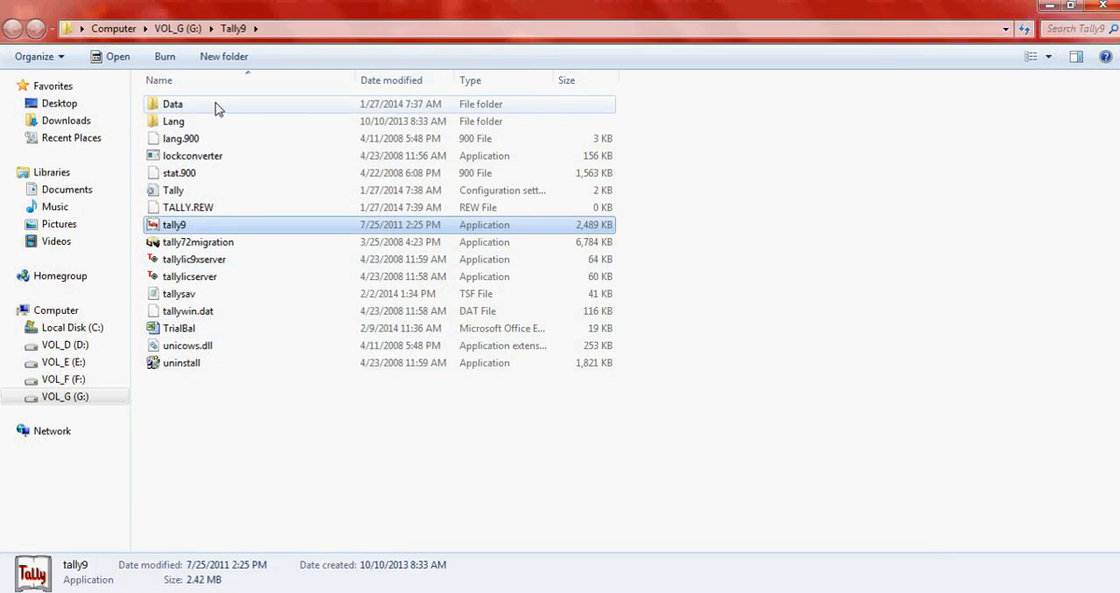
pyautogui.doubleClick(186, 328)
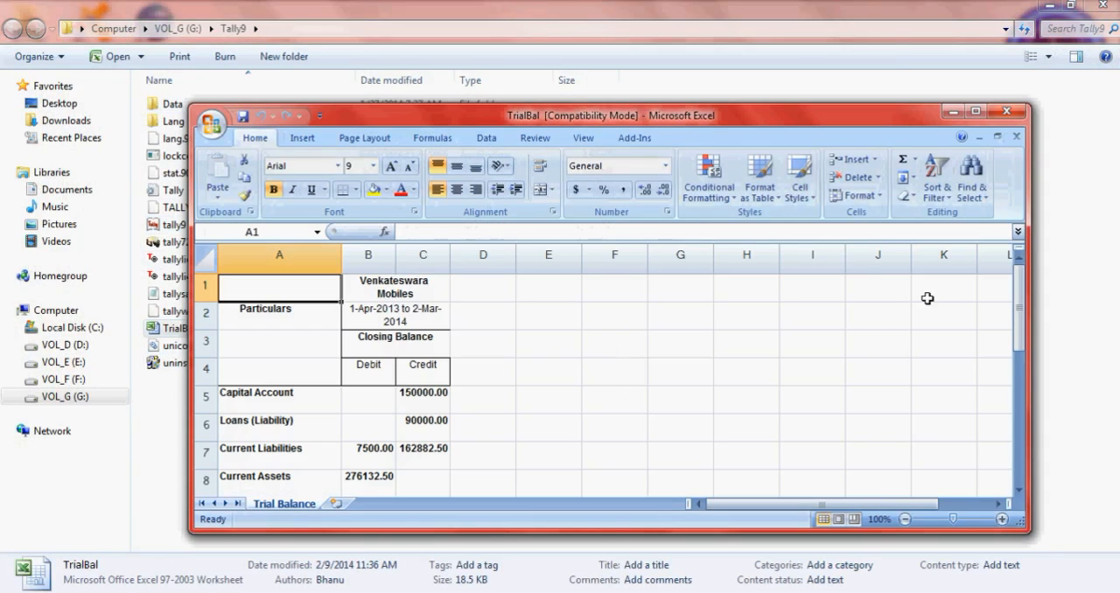
# - Maximise the TrialBal workbook and compare its exported figures with the Trial Balance in Tally 9
pyautogui.click(977, 112)
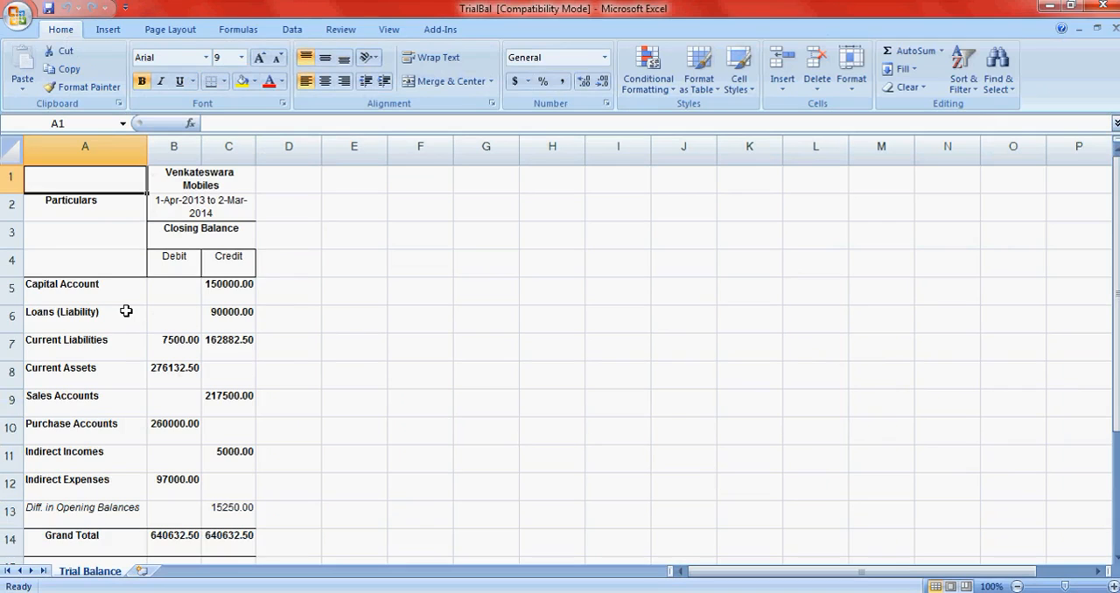
pyautogui.scroll(-1, 126, 310)
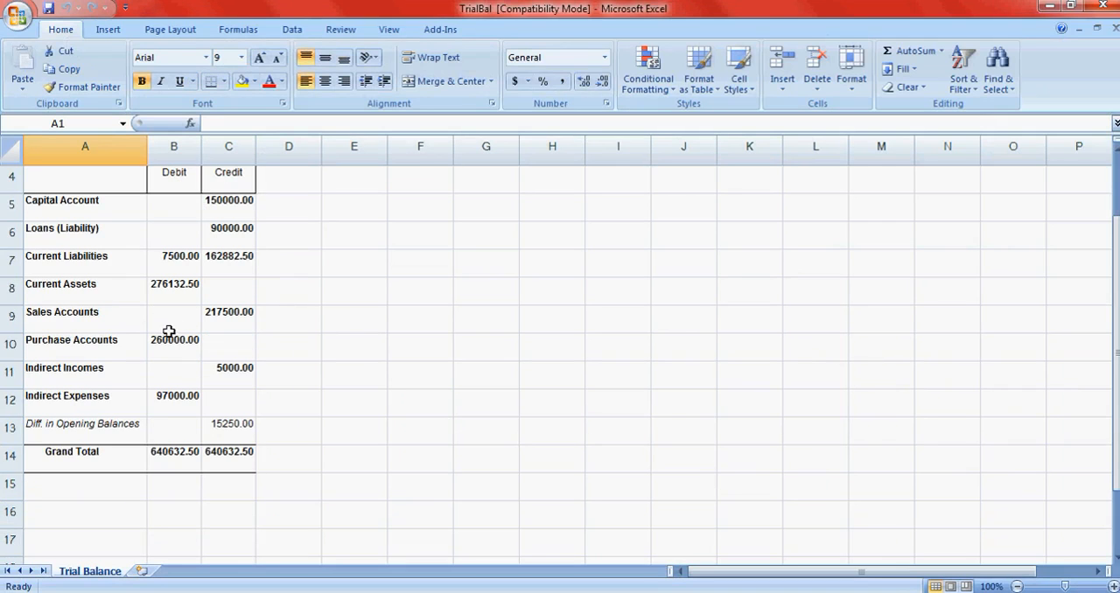
pyautogui.hotkey('alt', 'Tab')
pyautogui.hotkey('alt', 'Tab')
pyautogui.hotkey('alt', 'Tab')
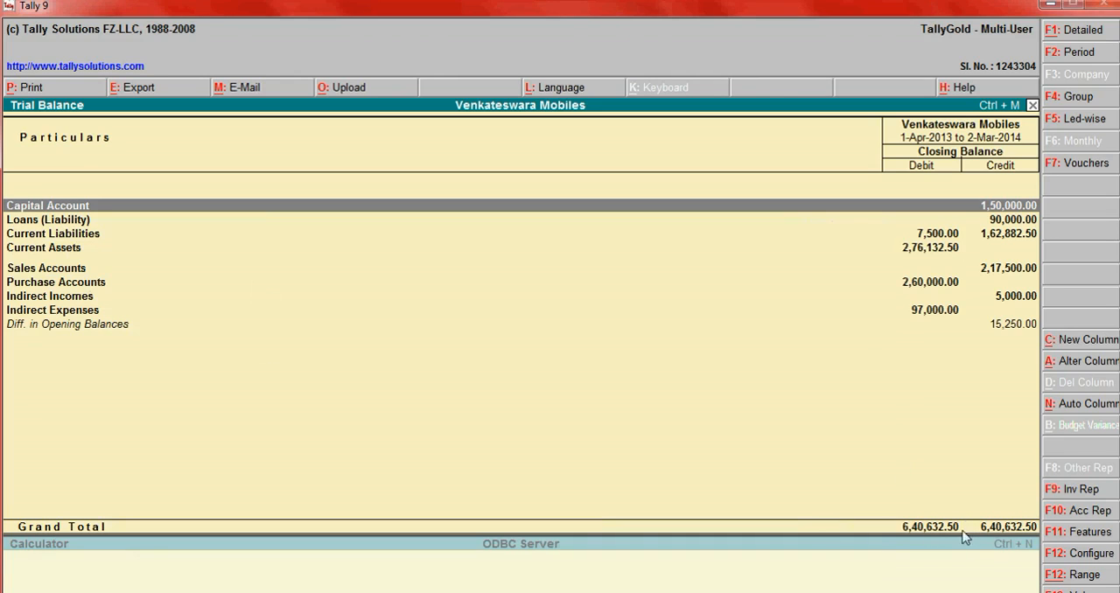
pyautogui.hotkey('alt', 'Tab')
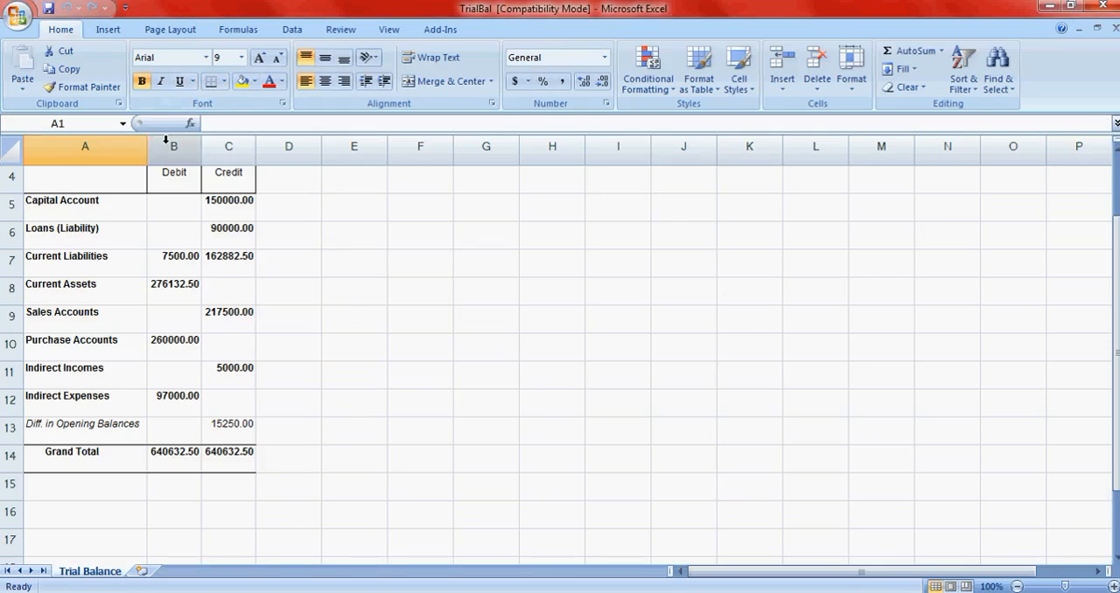
# - Widen columns A to C to examine the exported Trial Balance, and close the workbook without saving changes
pyautogui.moveTo(147, 152); pyautogui.dragTo(345, 157)
pyautogui.scroll(-6, 422, 253)
pyautogui.scroll(7, 428, 253)
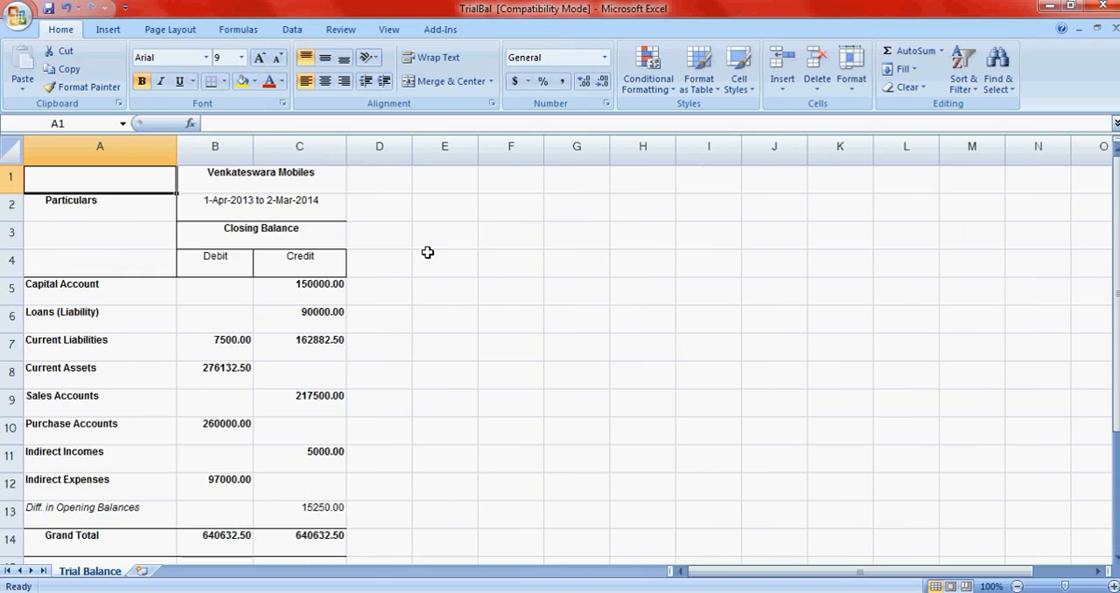
pyautogui.scroll(-3, 772, 375)
pyautogui.scroll(3, 507, 323)
pyautogui.click(1104, 7)
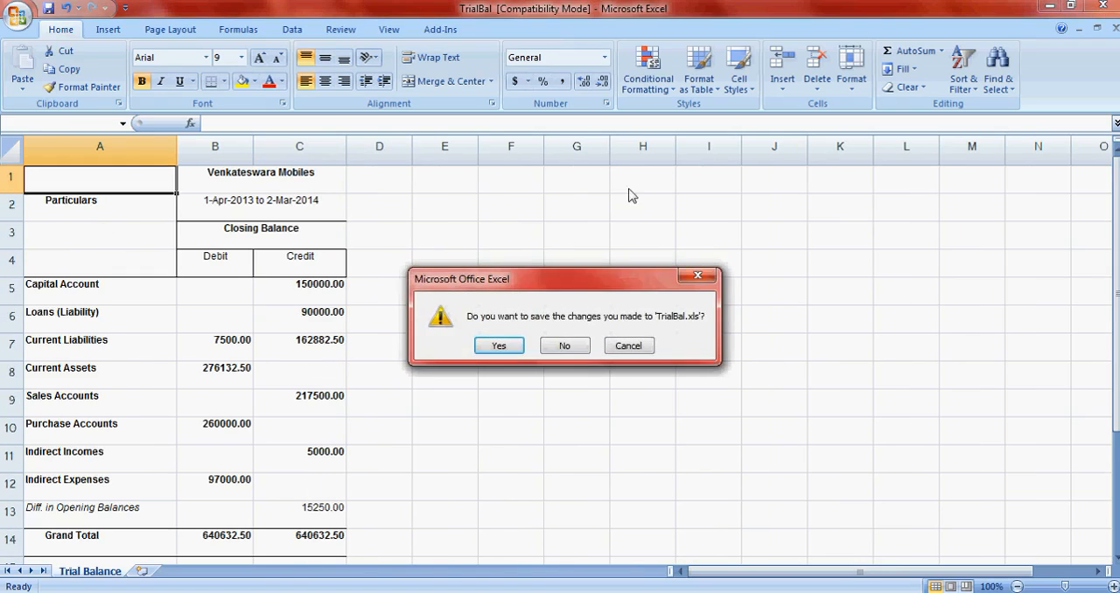
pyautogui.click(567, 345)
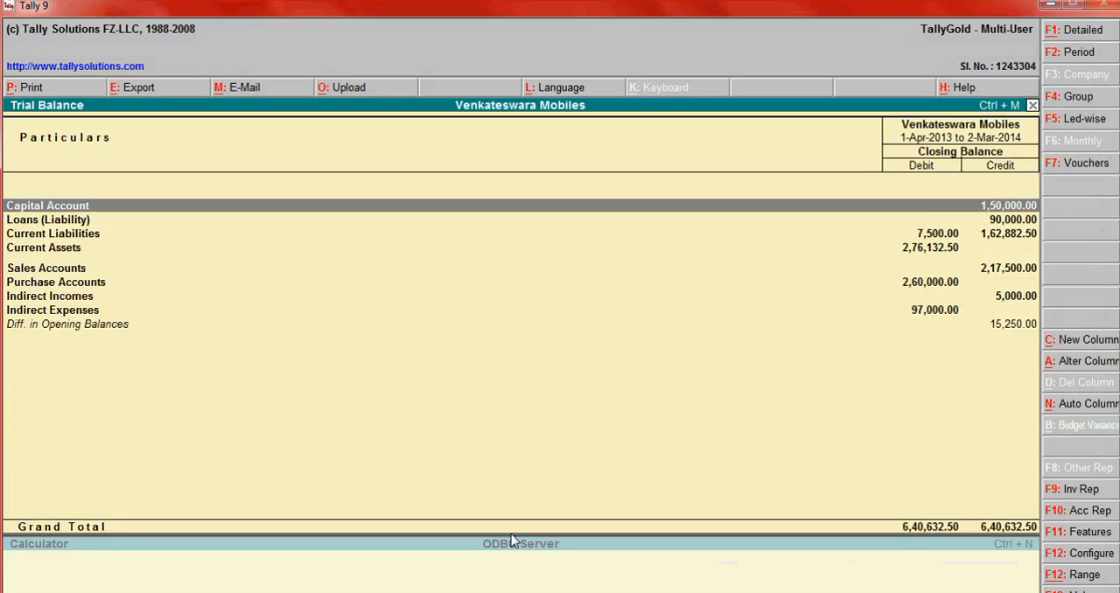
# - Close the tally9 shortcut's properties and switch to the Notepad question list
pyautogui.hotkey('alt', 'Tab')
pyautogui.hotkey('alt', 'Tab')
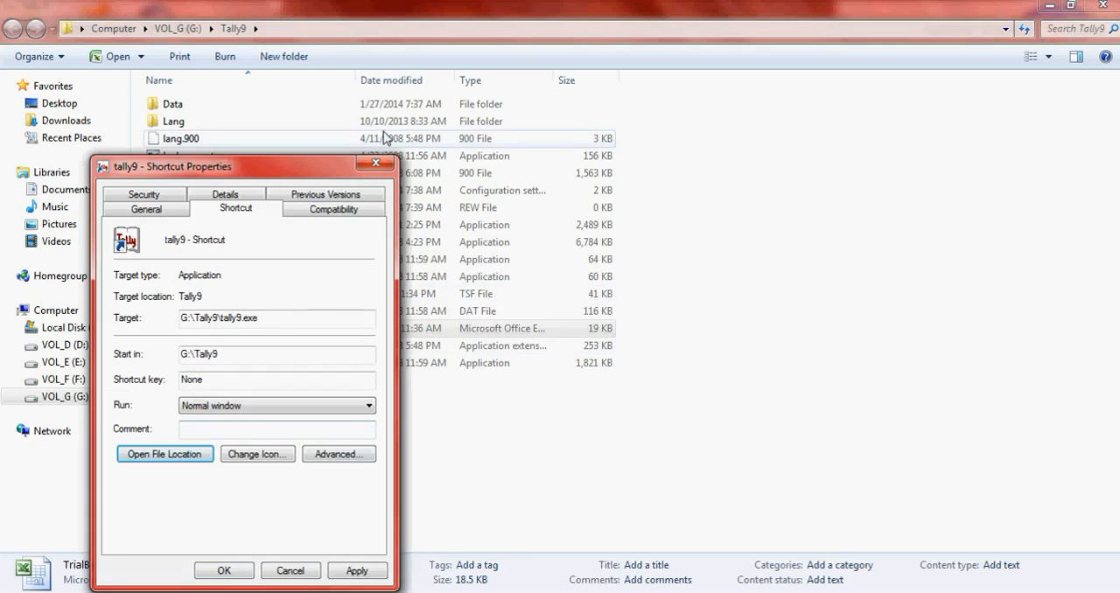
pyautogui.click(378, 164)
pyautogui.hotkey('alt', 'Tab')
pyautogui.hotkey('alt', 'Tab')
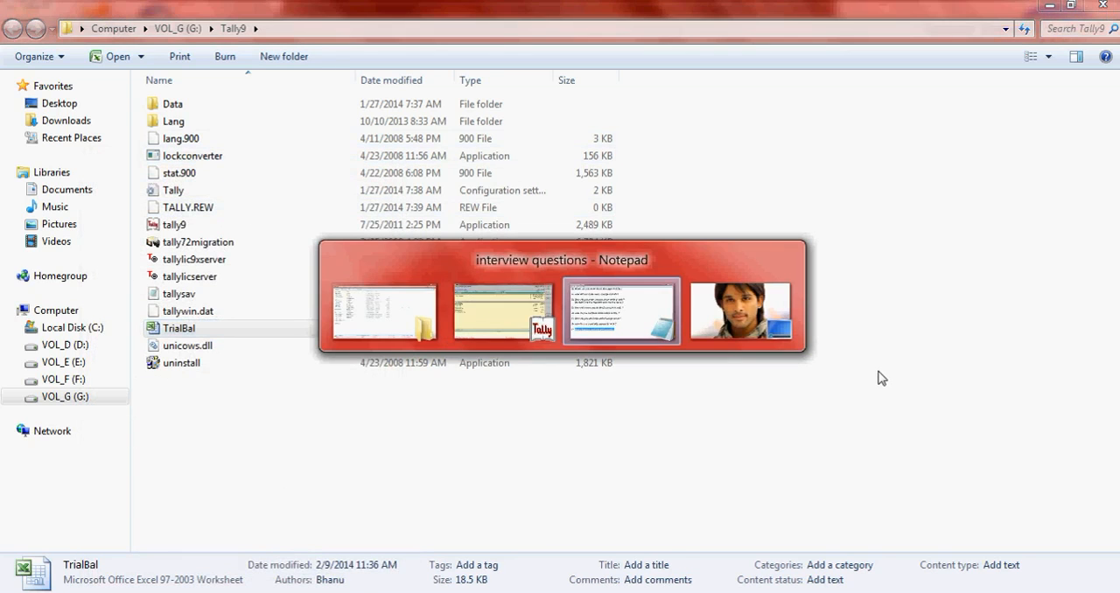
# - Add question 18, "How to take data back up ?", at the end of the interview question list
pyautogui.click(529, 510)
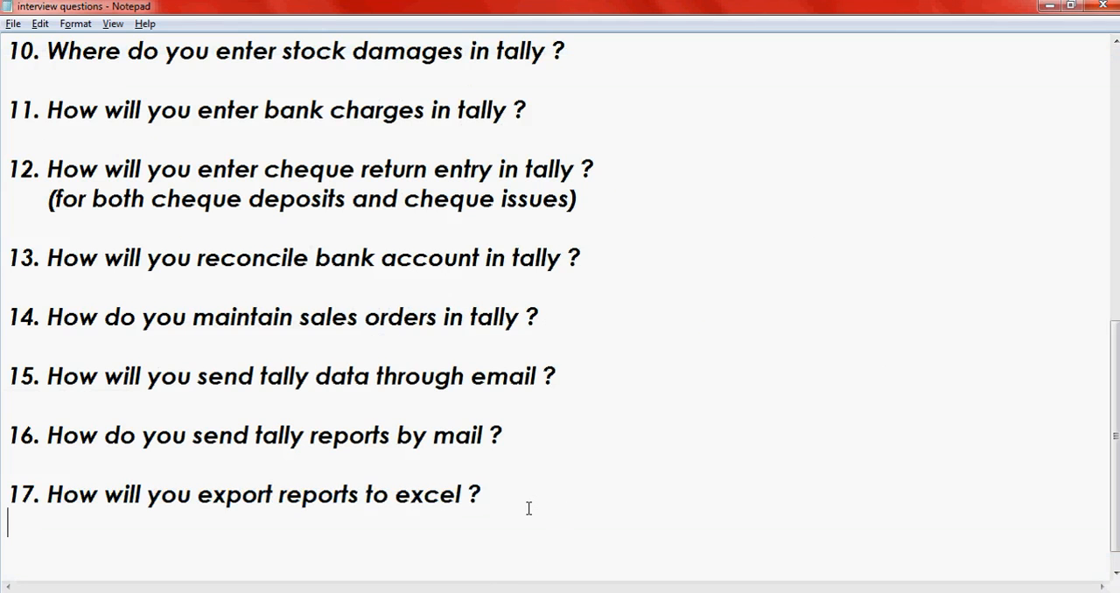
pyautogui.press('Return')
pyautogui.write('18 H')
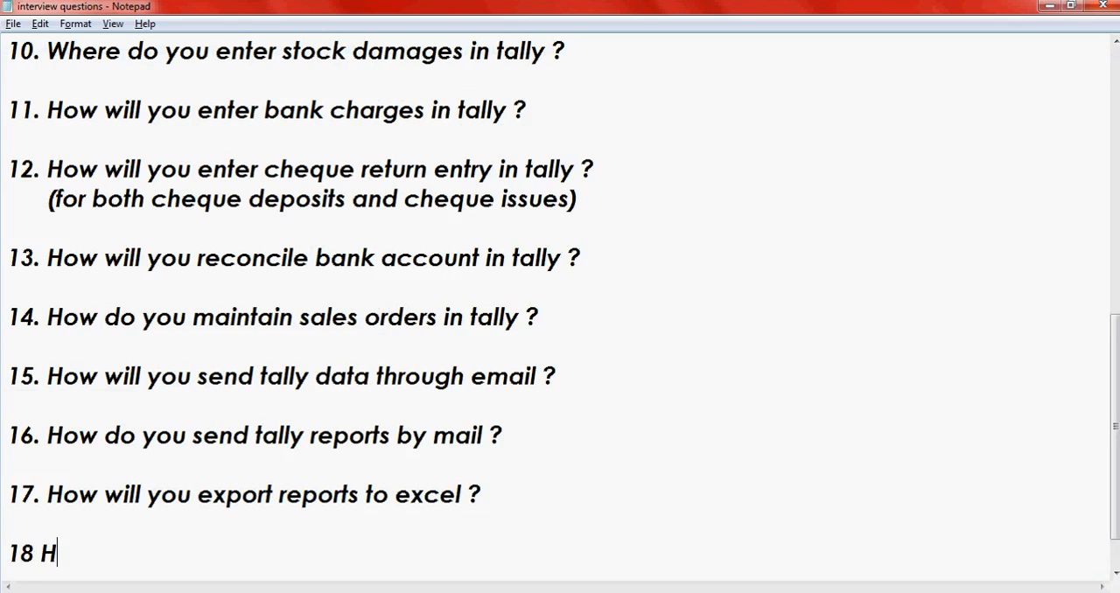
pyautogui.write('ow to ta')
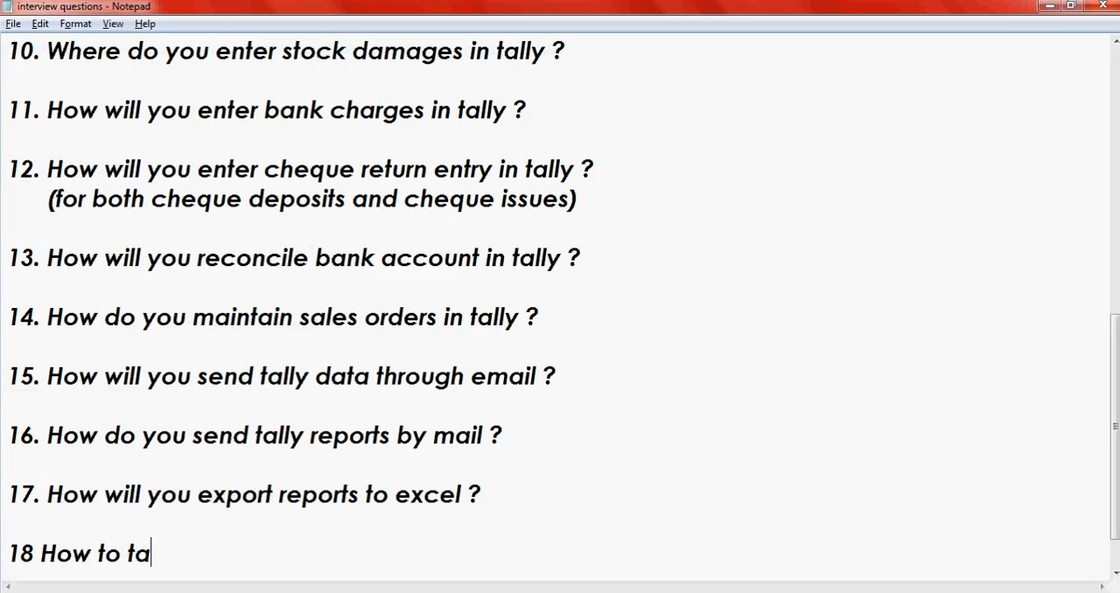
pyautogui.write('ke d')
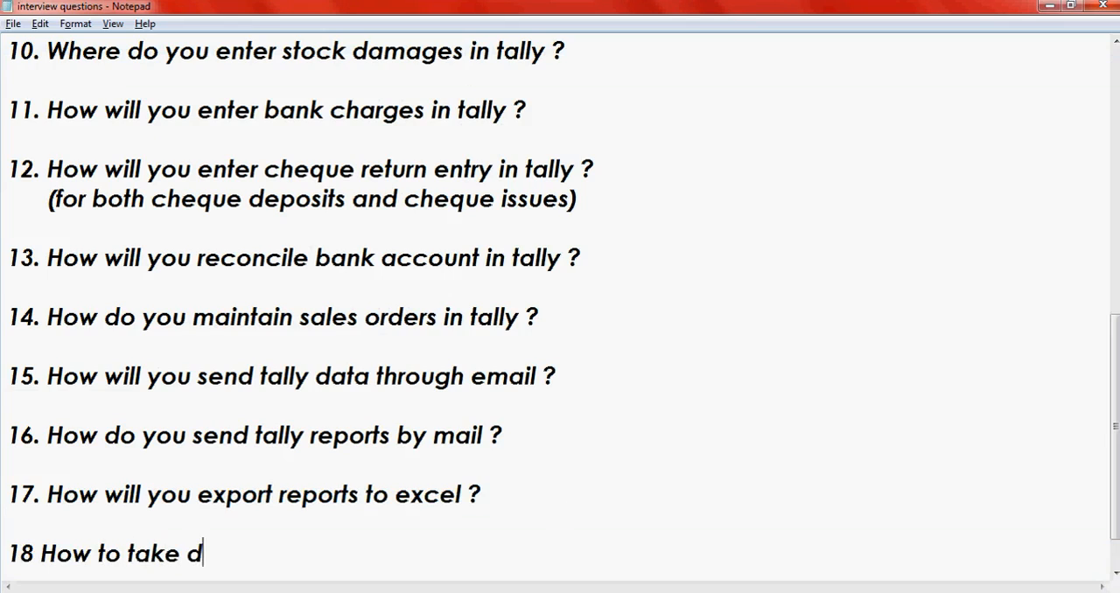
pyautogui.write('ata ba')
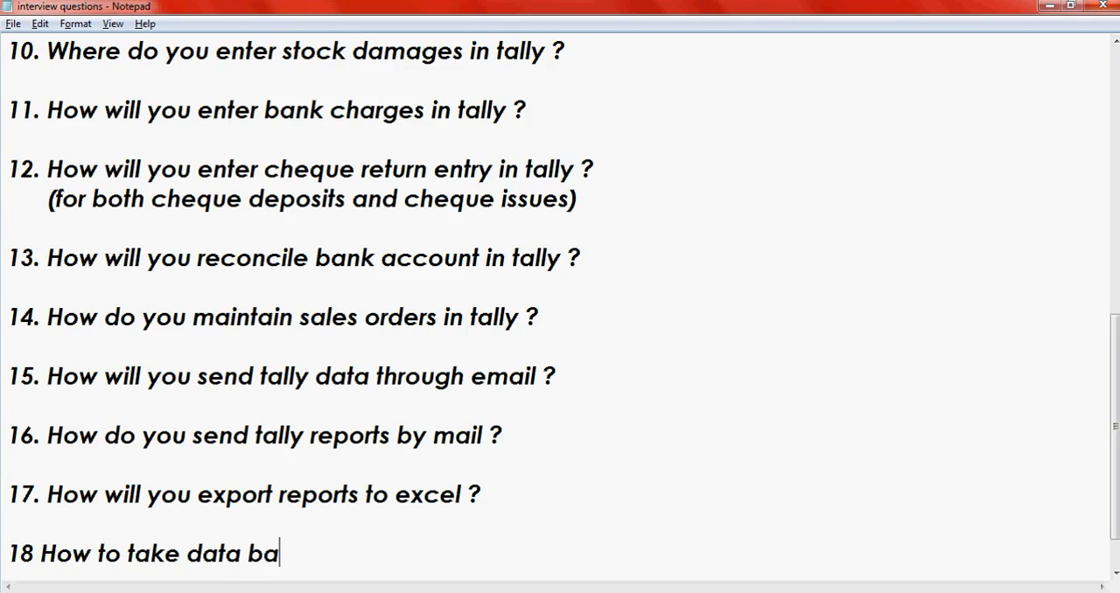
pyautogui.write('ck up')
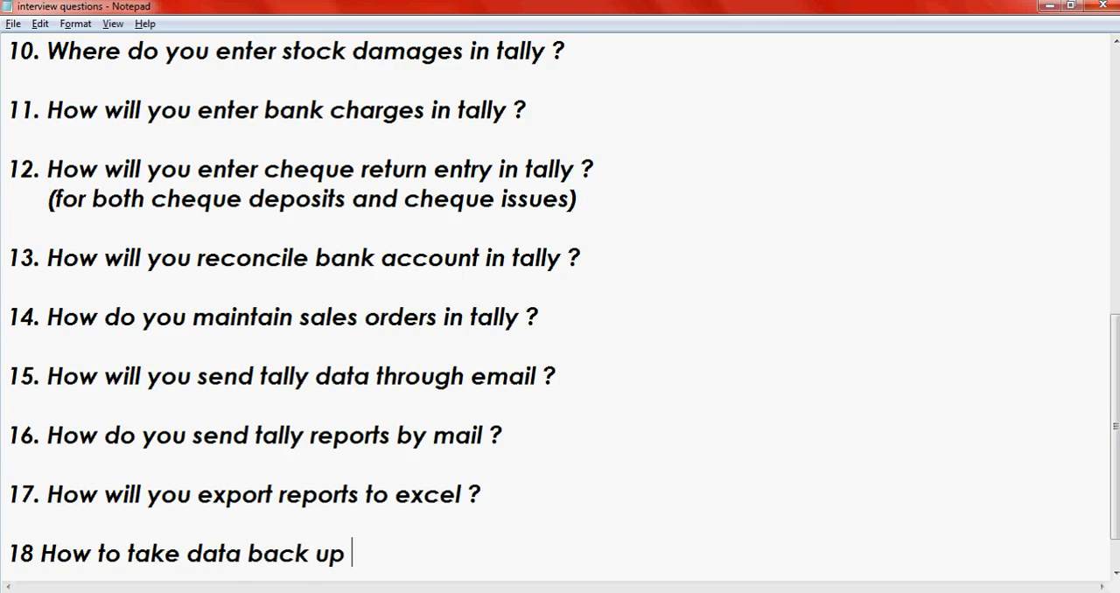
pyautogui.write(' ?')
pyautogui.press('Return')
# - Switch to Tally 9, leave the Trial Balance and open the company Backup screen from Company Info
pyautogui.hotkey('alt', 'Tab')
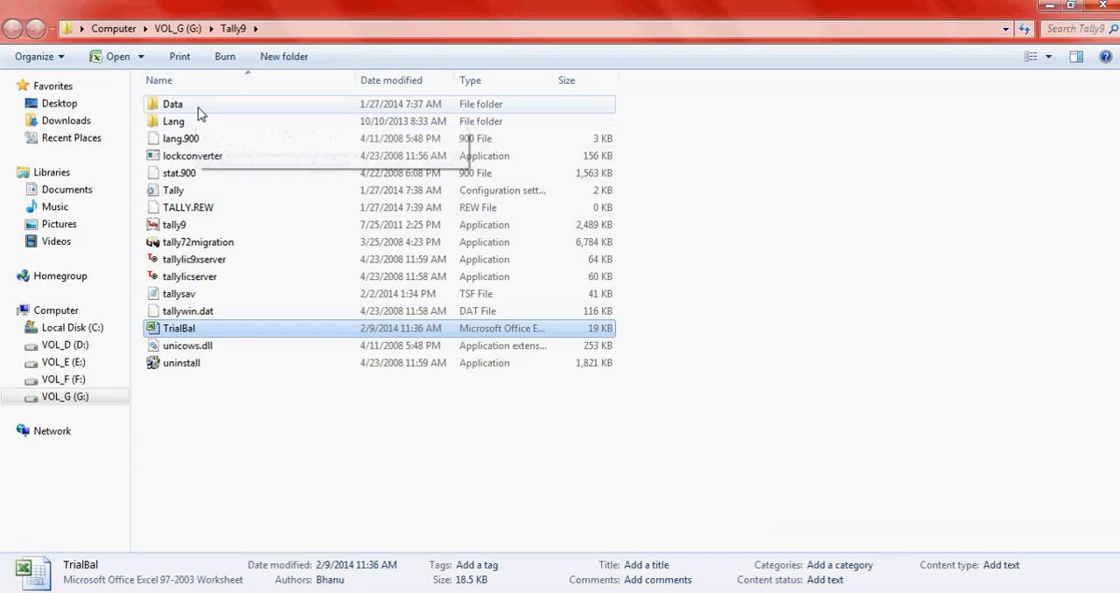
pyautogui.moveTo(201, 109)
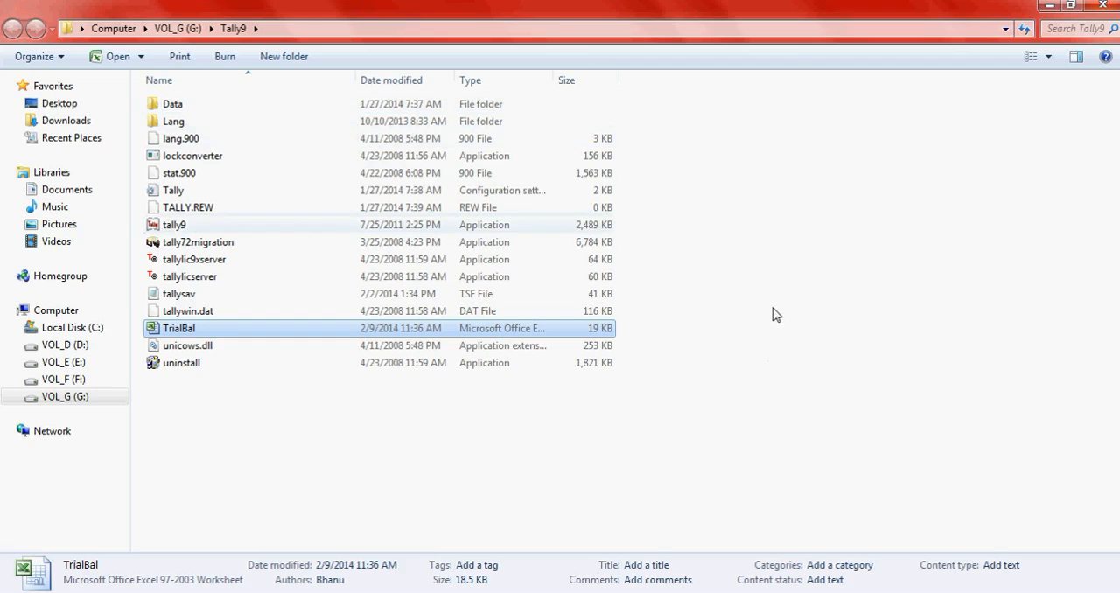
pyautogui.hotkey('alt', 'Tab')
pyautogui.hotkey('alt', 'Tab')
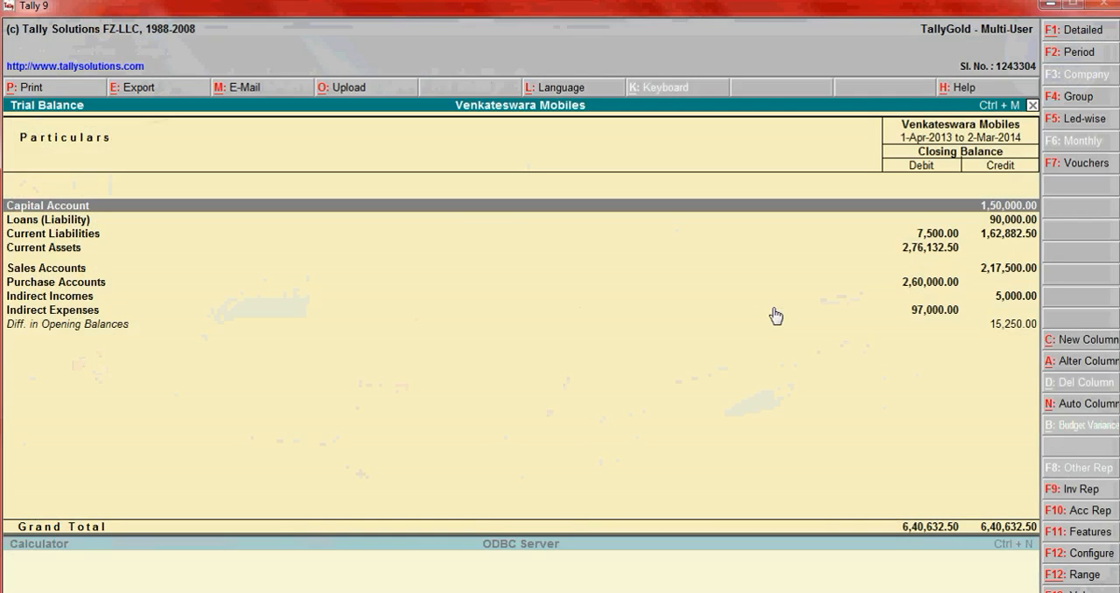
pyautogui.press('Escape')
pyautogui.press('Escape')
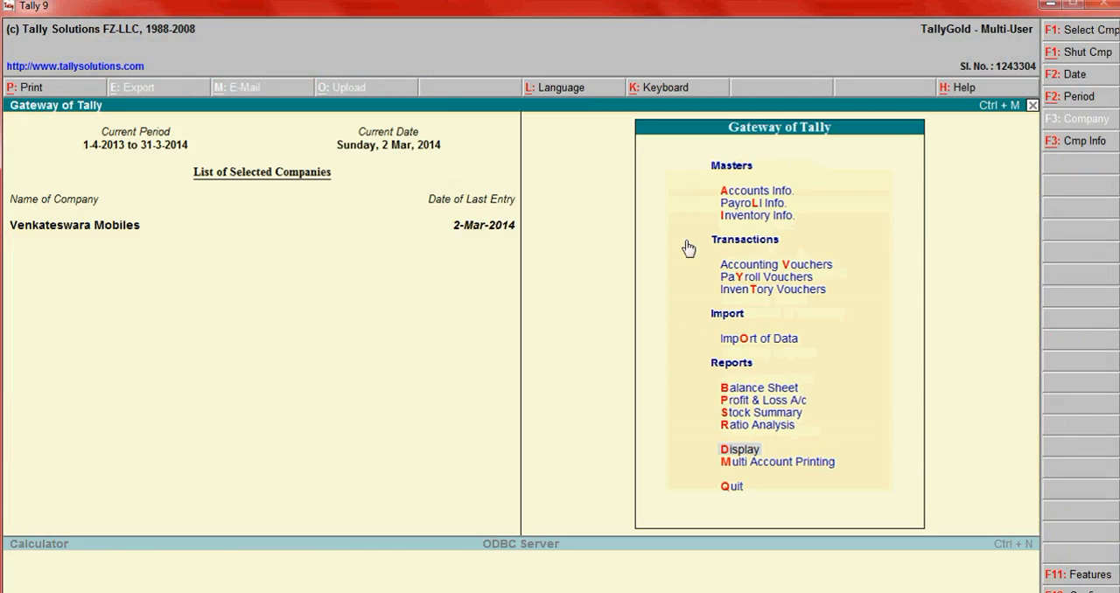
pyautogui.click(1074, 141)
pyautogui.press('Down')
pyautogui.press('Down')
pyautogui.press('Down')
pyautogui.press('Down')
pyautogui.press('Down')
pyautogui.press('Down')
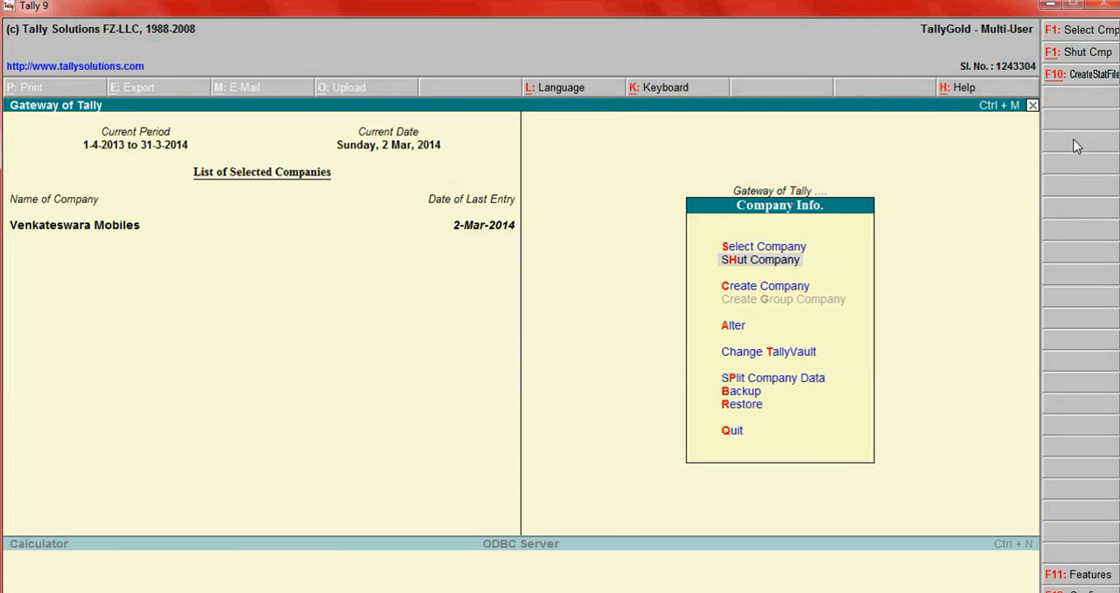
pyautogui.press('Return')
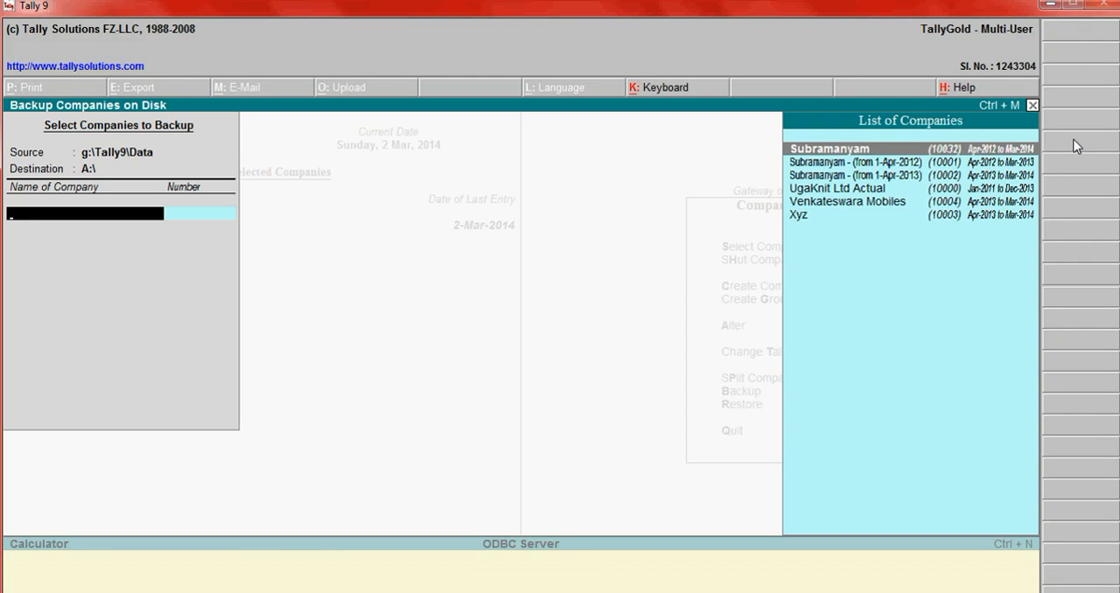
# - Try to back up the company Venkateswara Mobiles with c:\ as the destination
pyautogui.press('BackSpace')
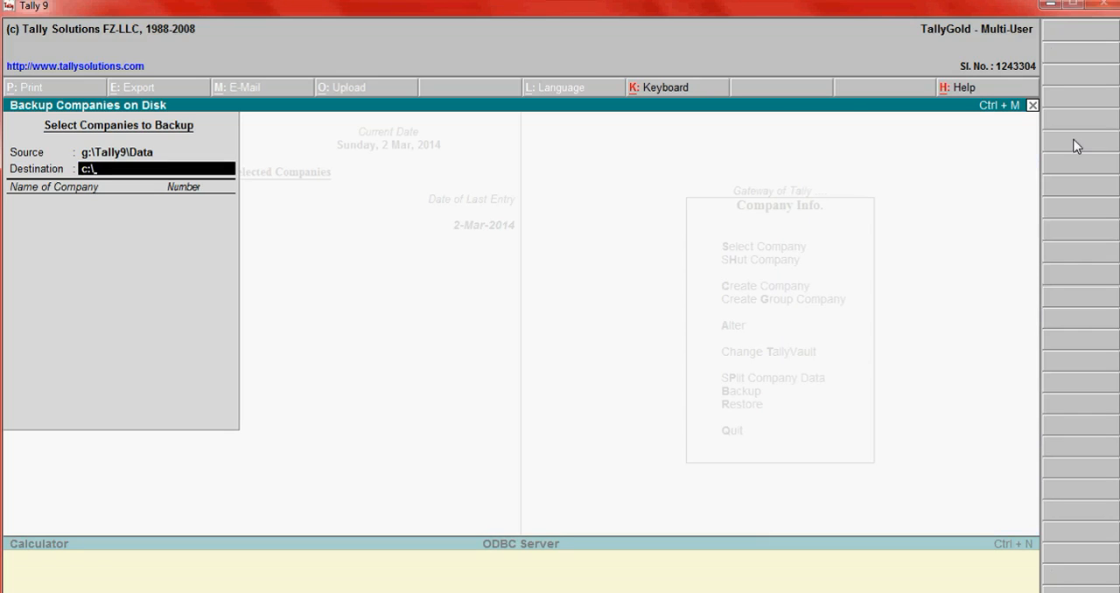
pyautogui.press('Return')
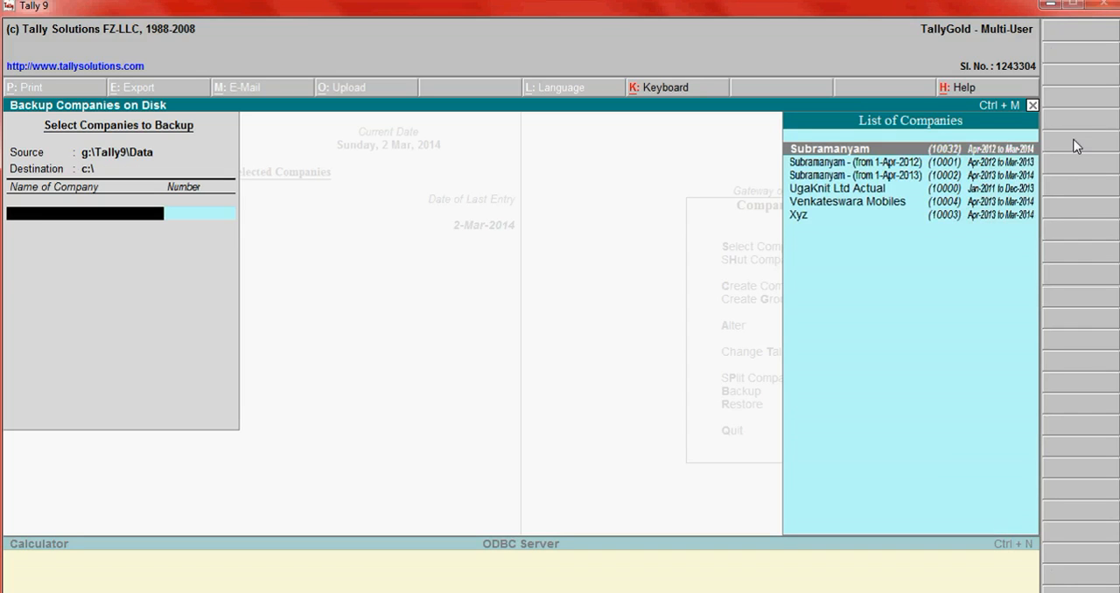
pyautogui.press('Down')
pyautogui.press('Down')
pyautogui.press('Down')
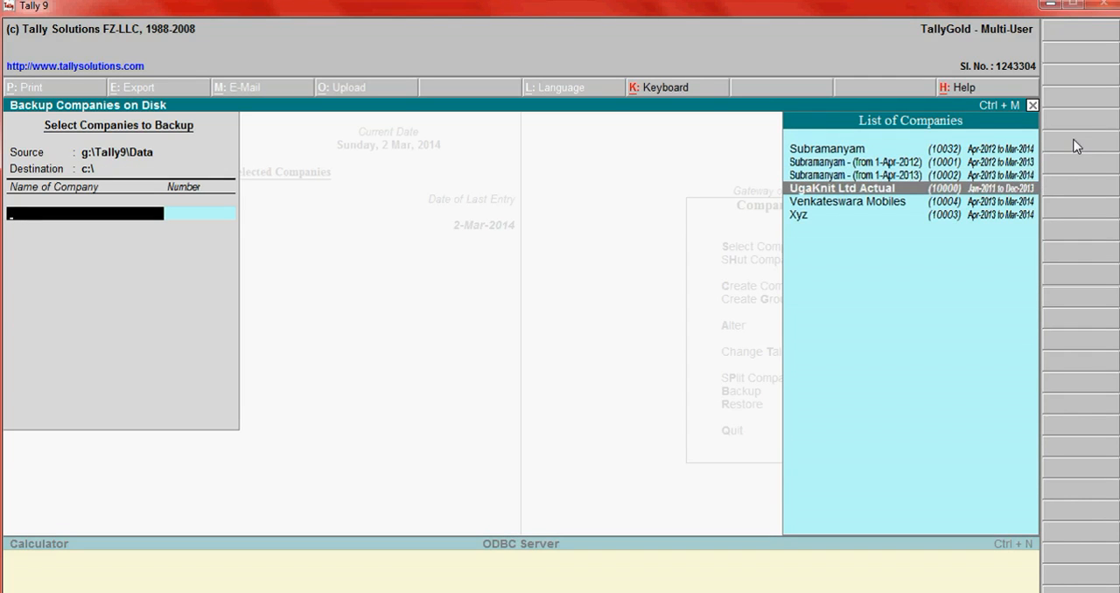
pyautogui.press('Down')
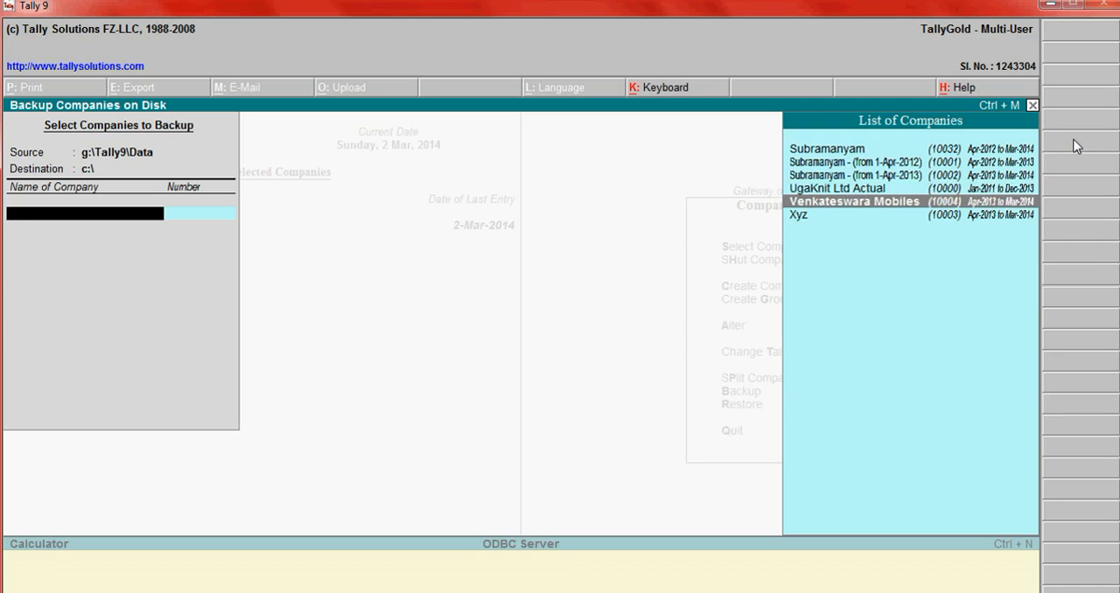
pyautogui.press('Return')
pyautogui.press('Up')
pyautogui.press('Return')
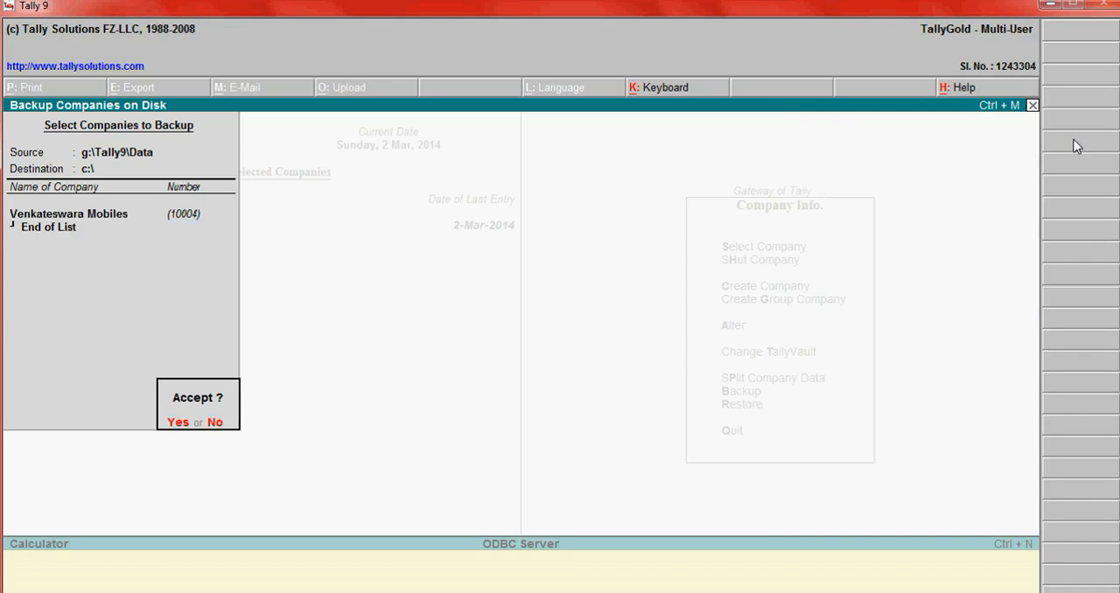
pyautogui.press('Return')
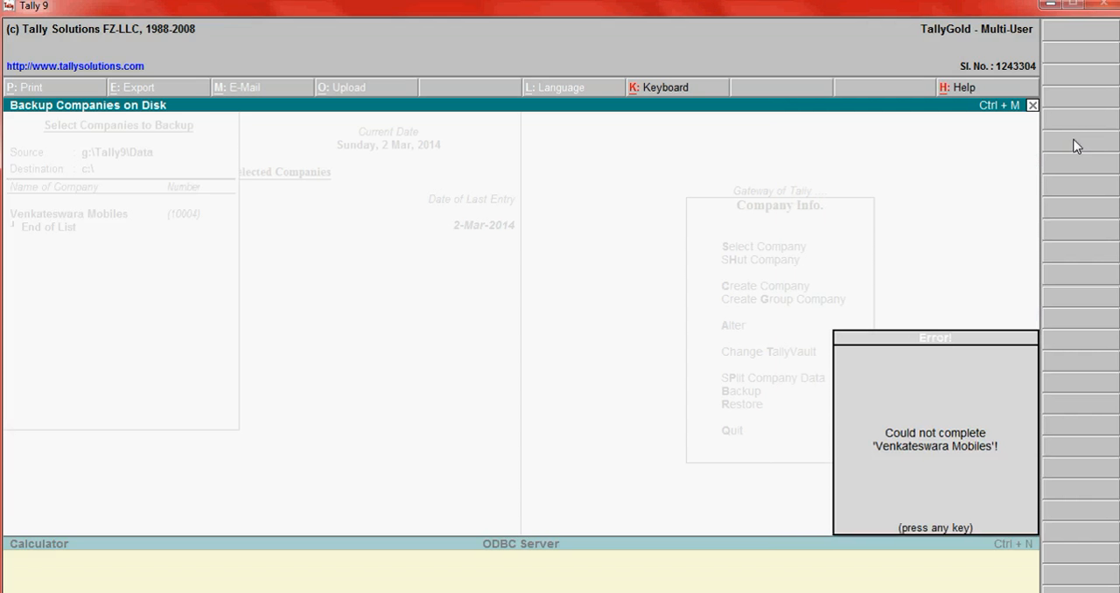
pyautogui.press('Return')
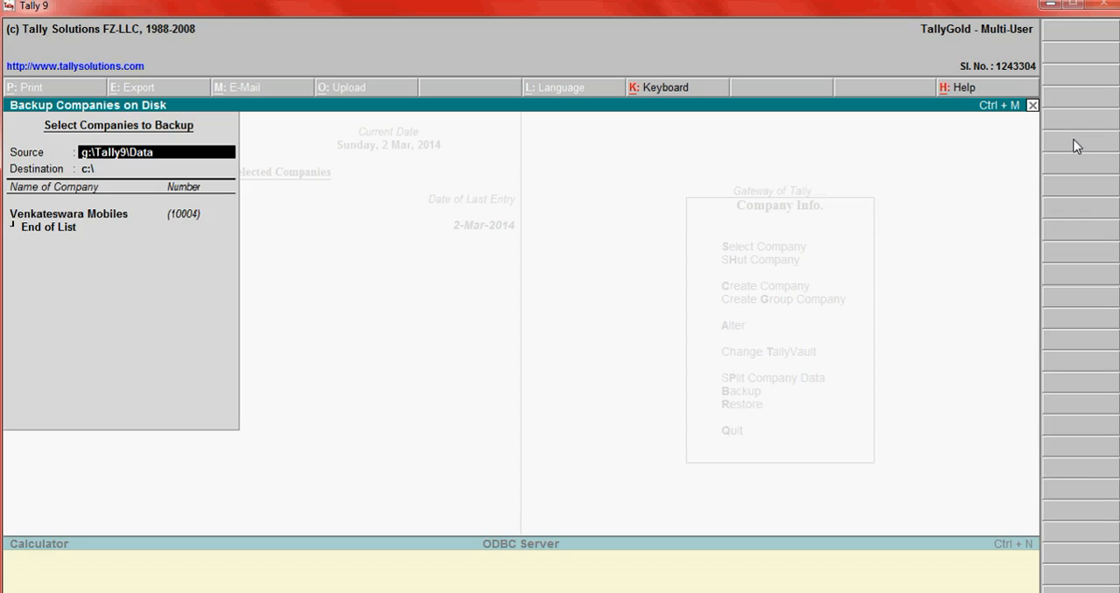
# - Set the backup destination to g:\ and run the backup of Venkateswara Mobiles
pyautogui.press('Return')
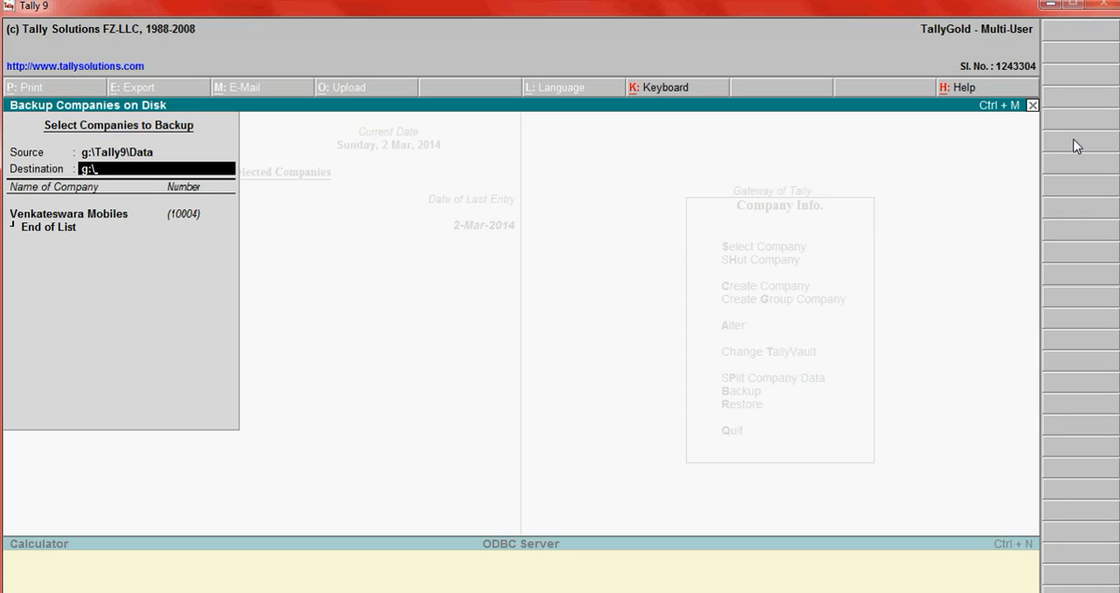
pyautogui.press('Return')
pyautogui.press('Return')
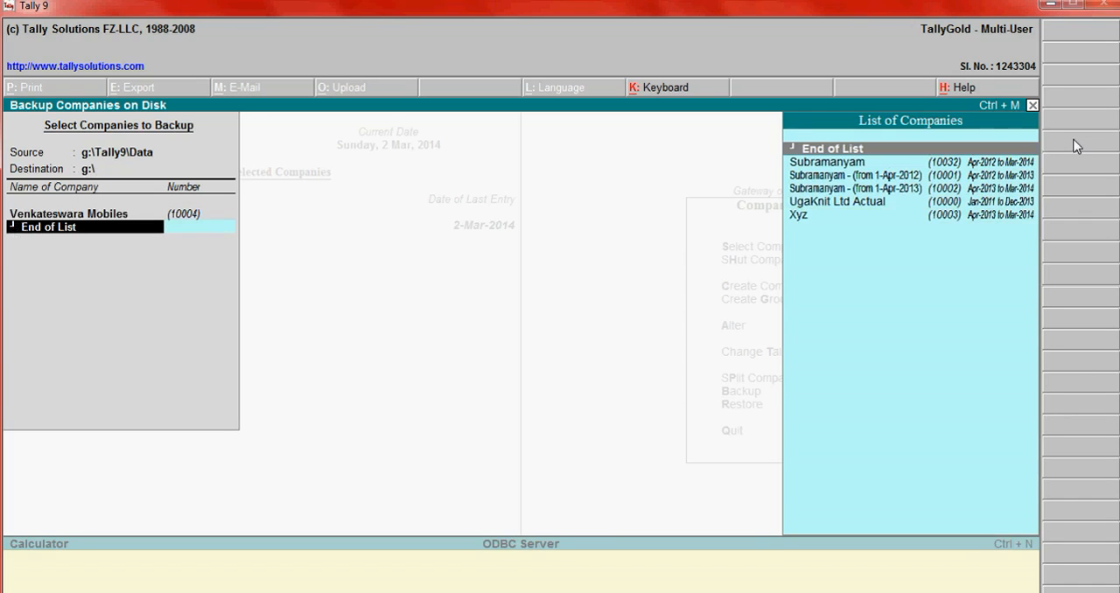
pyautogui.press('Return')
pyautogui.press('Return')
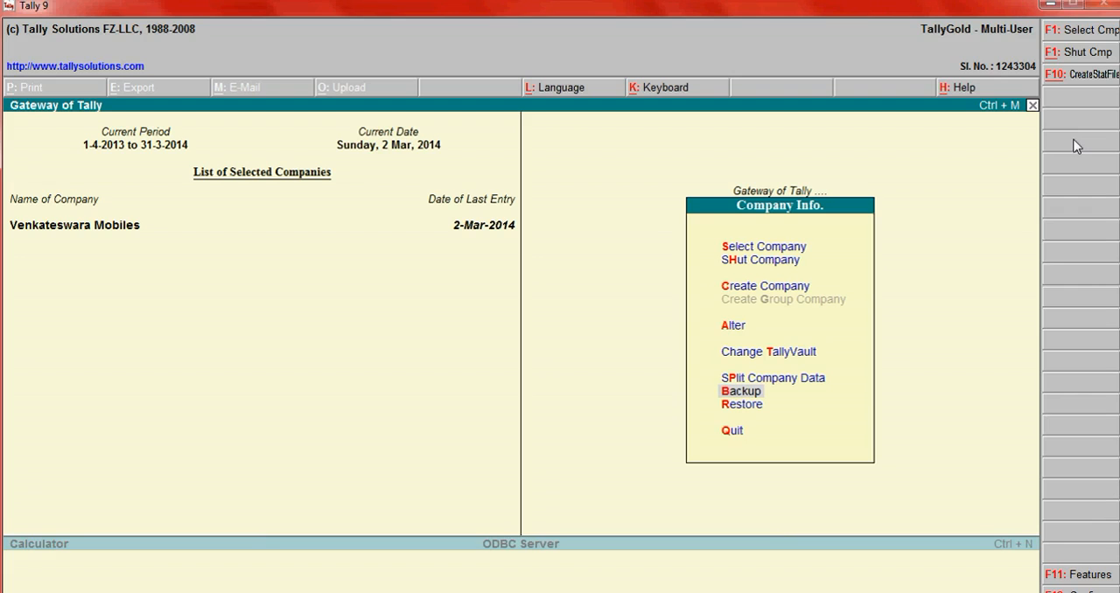
# - Minimise Tally 9 and Notepad, close the Tally9 folder, and locate the backup file TBK900.001 on drive VOL_G (G:)
pyautogui.click(1052, 4)
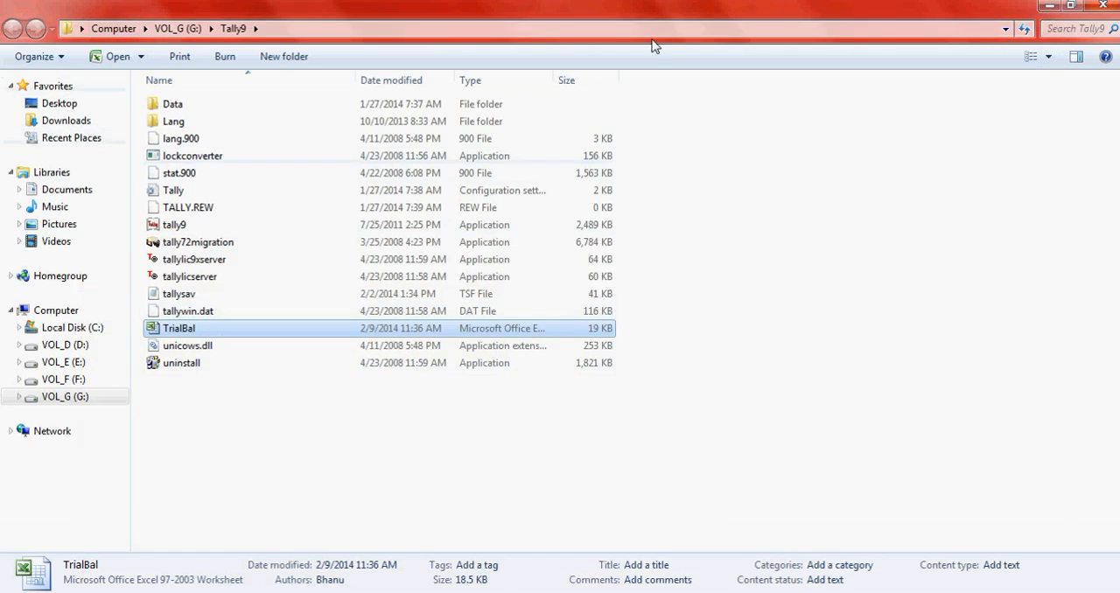
pyautogui.click(1105, 7)
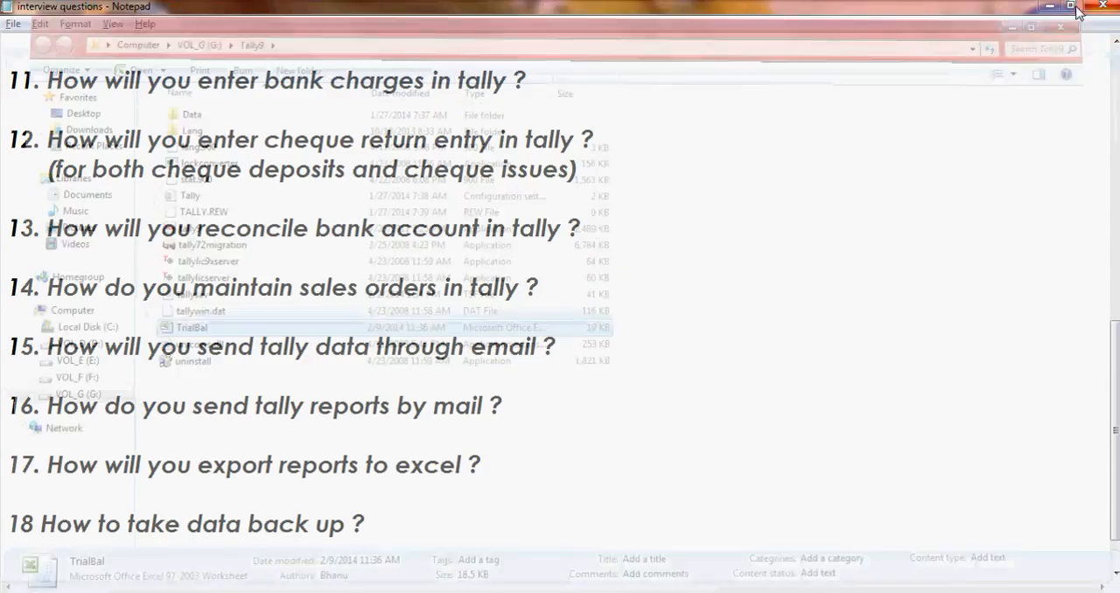
pyautogui.click(1049, 6)
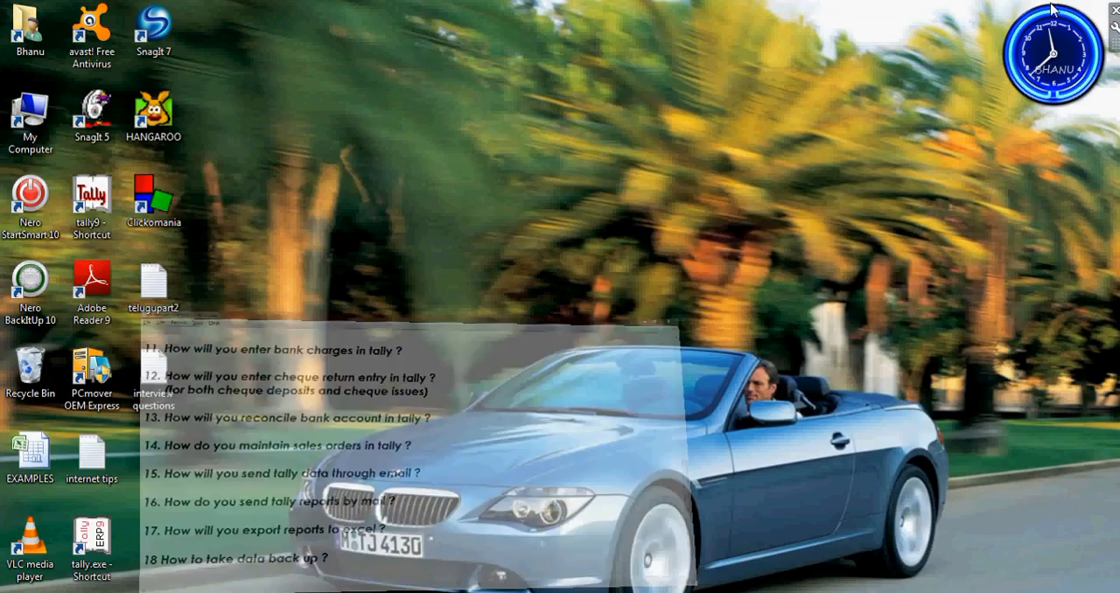
pyautogui.doubleClick(30, 114)
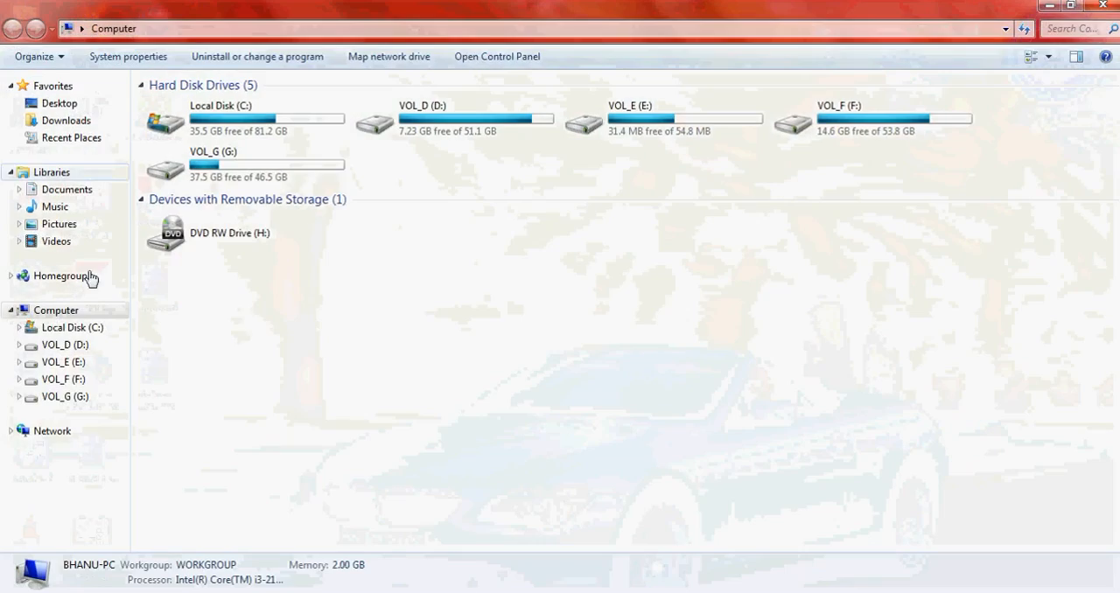
pyautogui.click(228, 173)
pyautogui.doubleClick(228, 172)
pyautogui.scroll(-6, 657, 326)
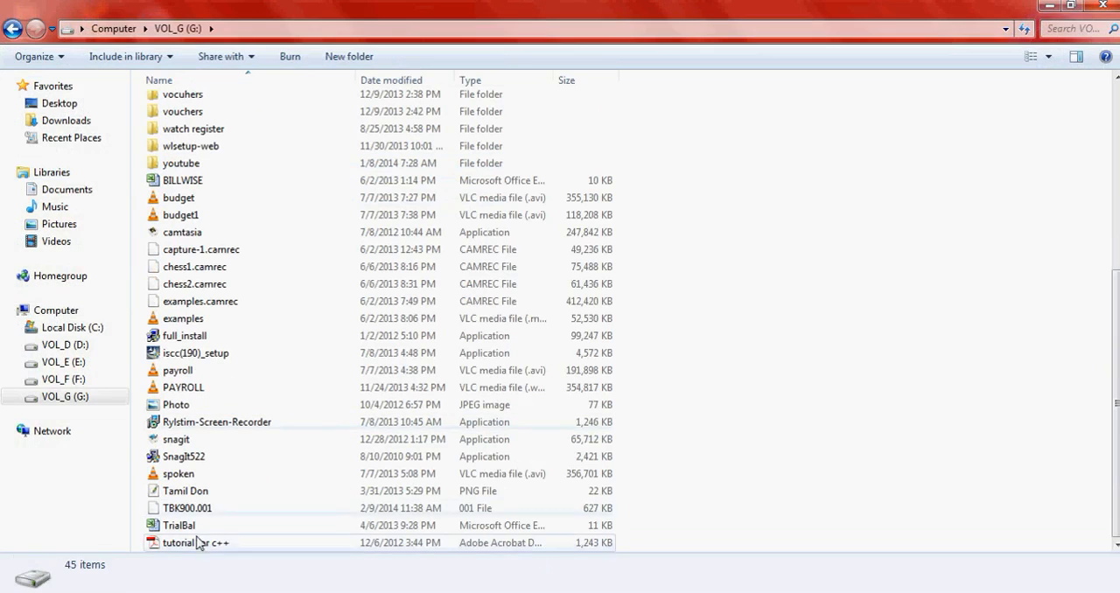
pyautogui.click(206, 508)
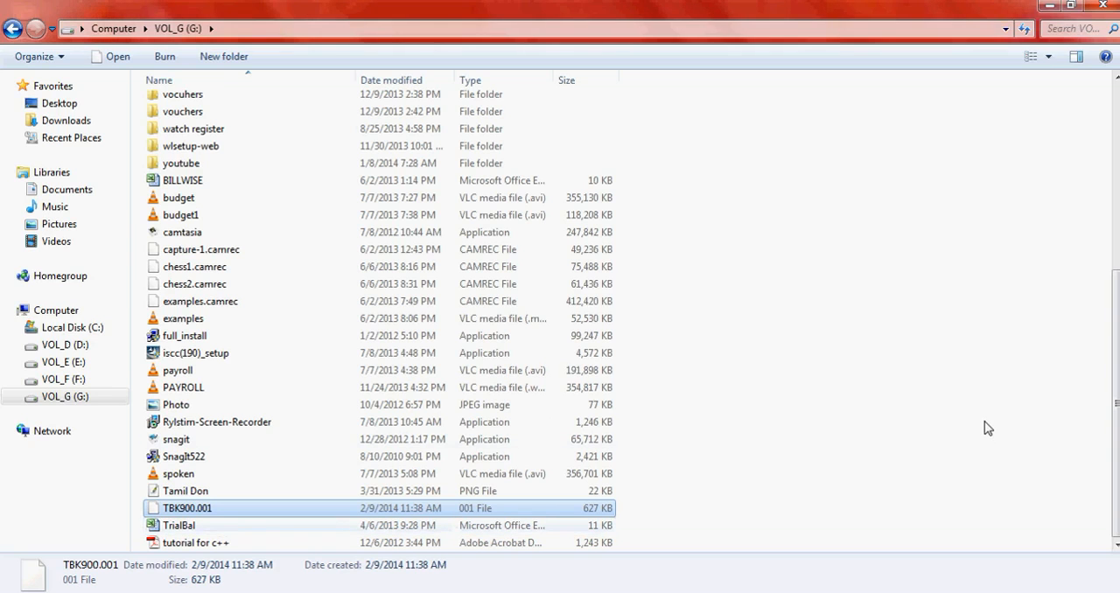
# - Switch to the Notepad question list and review the interview questions from the last back to the first
pyautogui.hotkey('alt', 'Tab')
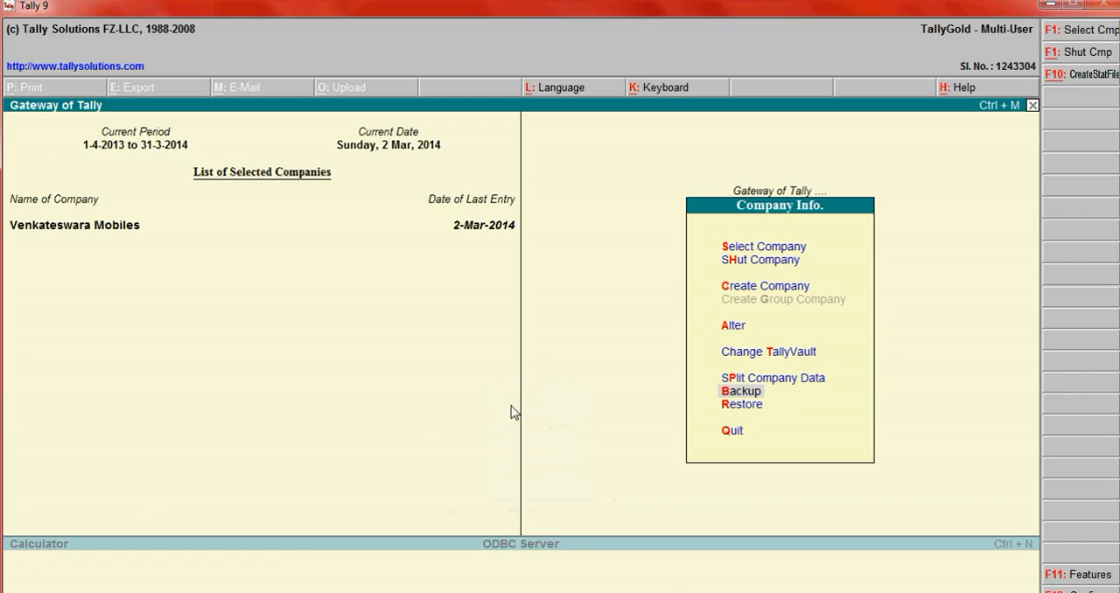
pyautogui.hotkey('alt', 'Tab')
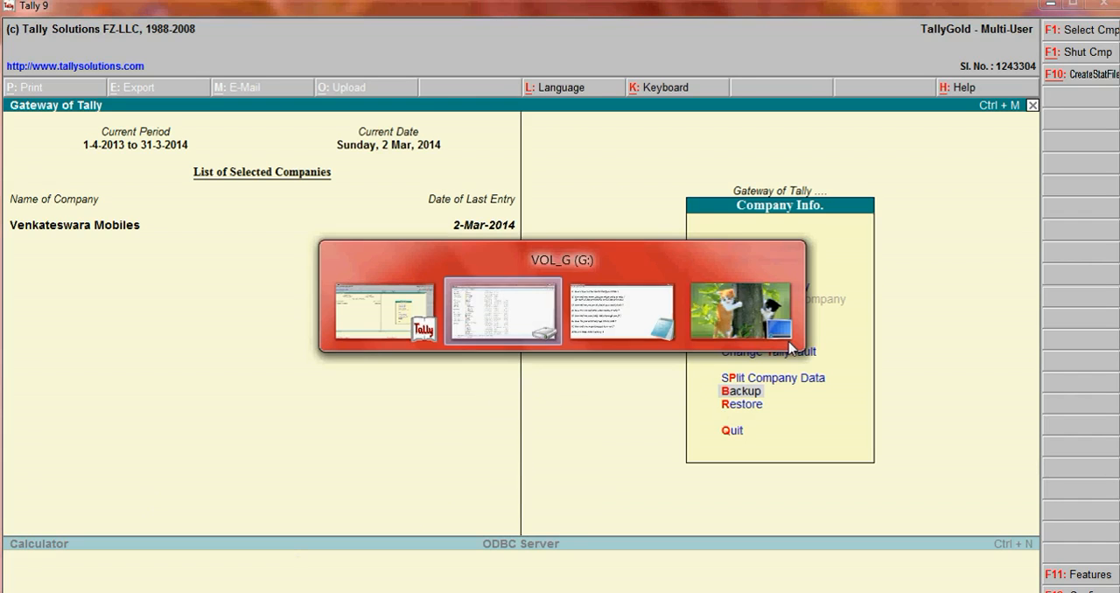
pyautogui.scroll(-1, 607, 492)
pyautogui.scroll(2, 610, 494)
pyautogui.scroll(-2, 610, 493)
pyautogui.scroll(8, 609, 494)
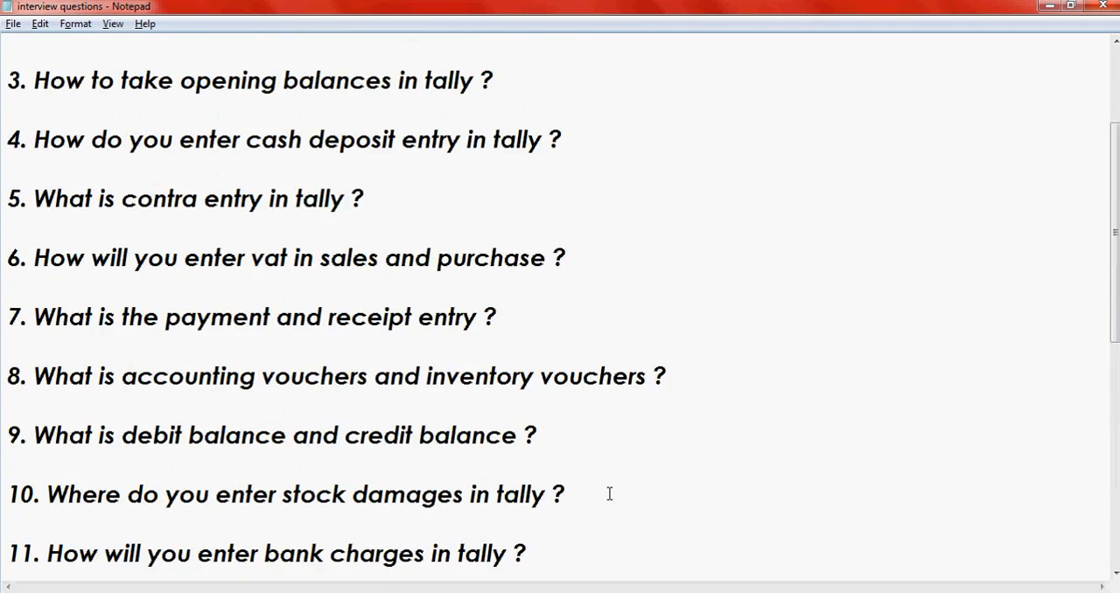
pyautogui.scroll(-4, 607, 496)
pyautogui.scroll(4, 604, 495)
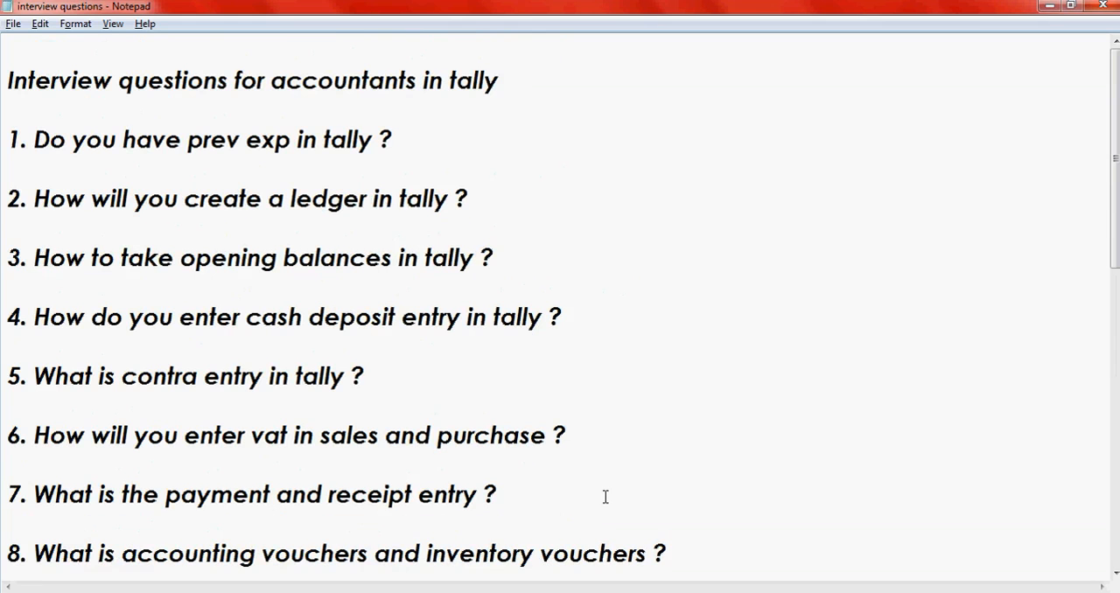